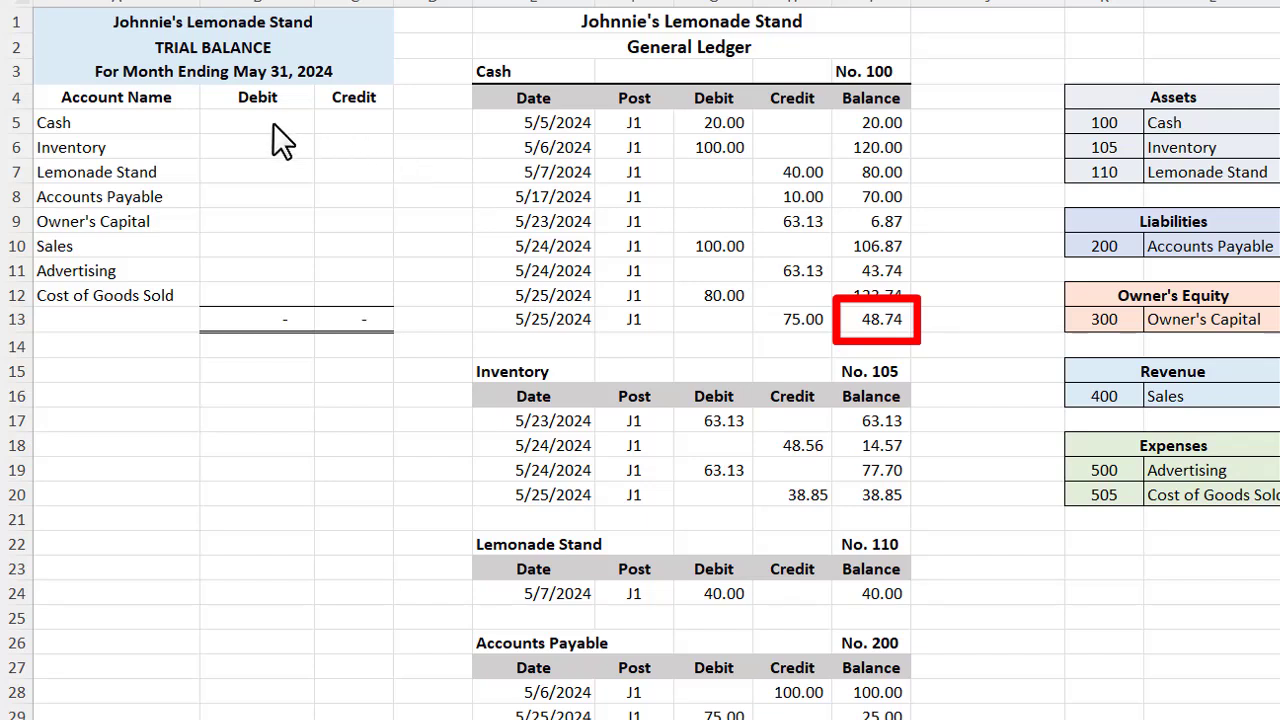
# - Enter the debit balances Cash 48.74, Inventory 38.85 and Lemonade Stand 40.00 in the trial balance
pyautogui.click(244, 120)
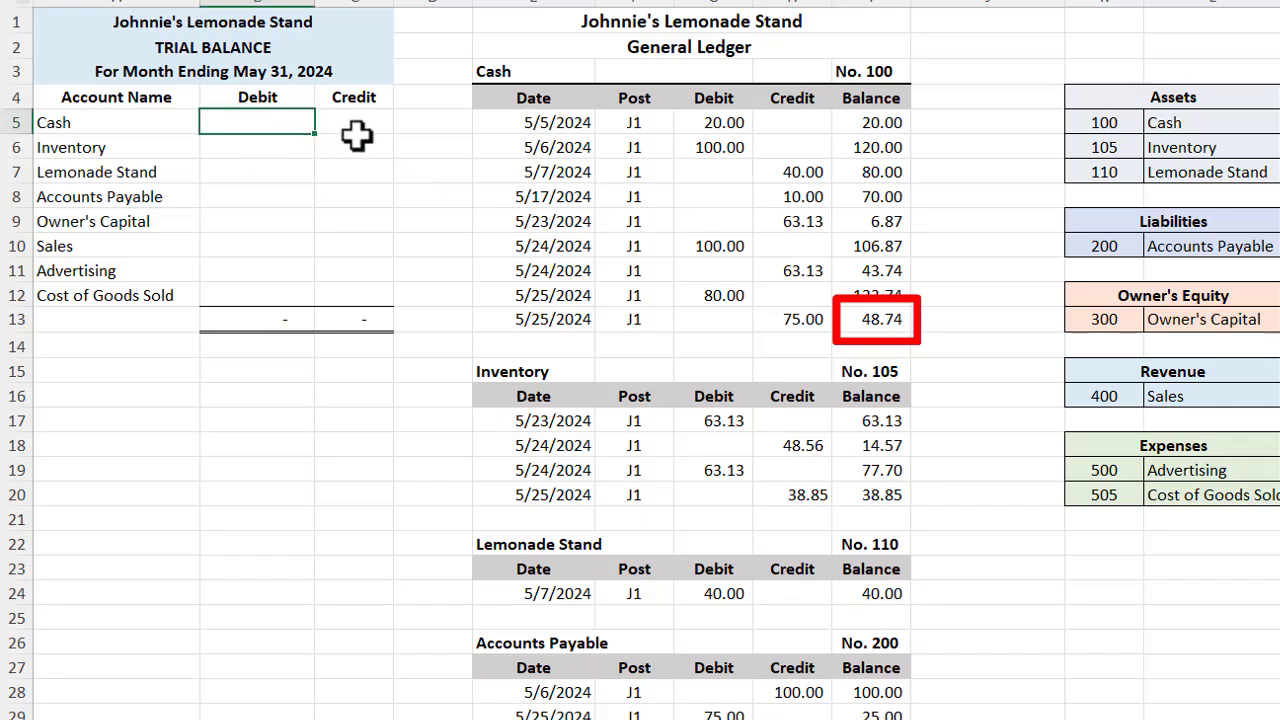
pyautogui.write('48.74')
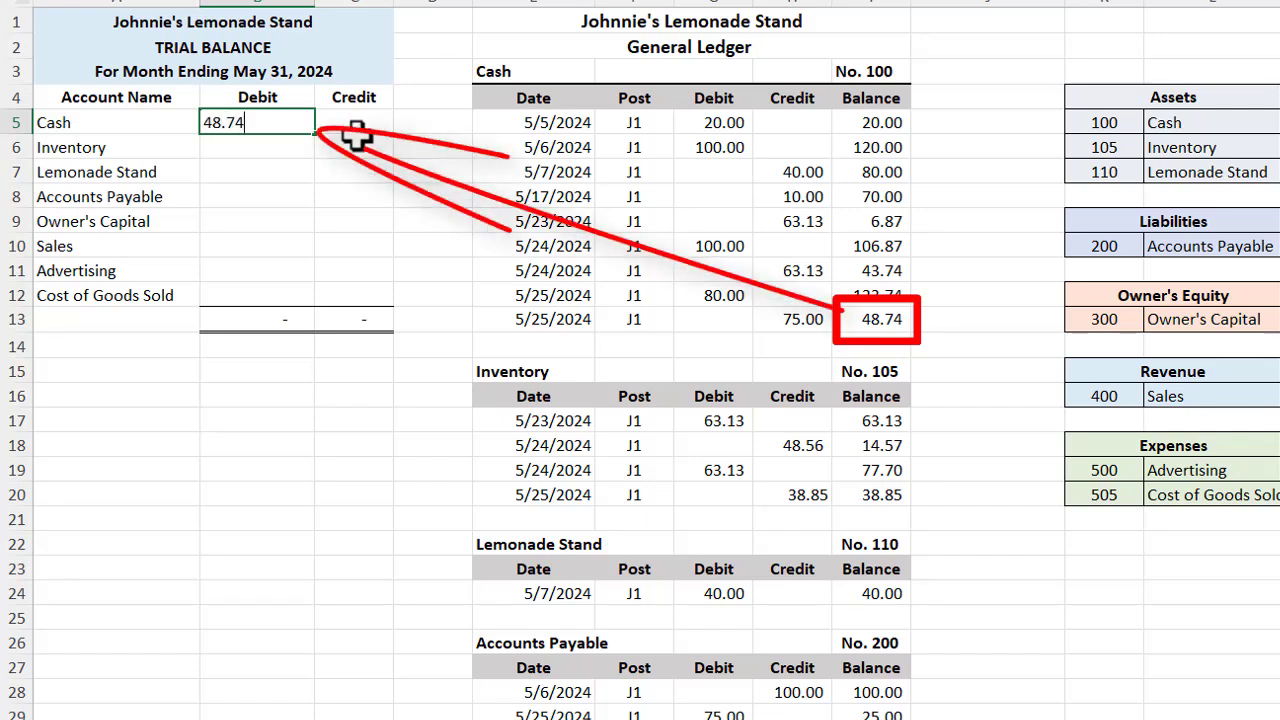
pyautogui.press('Return')
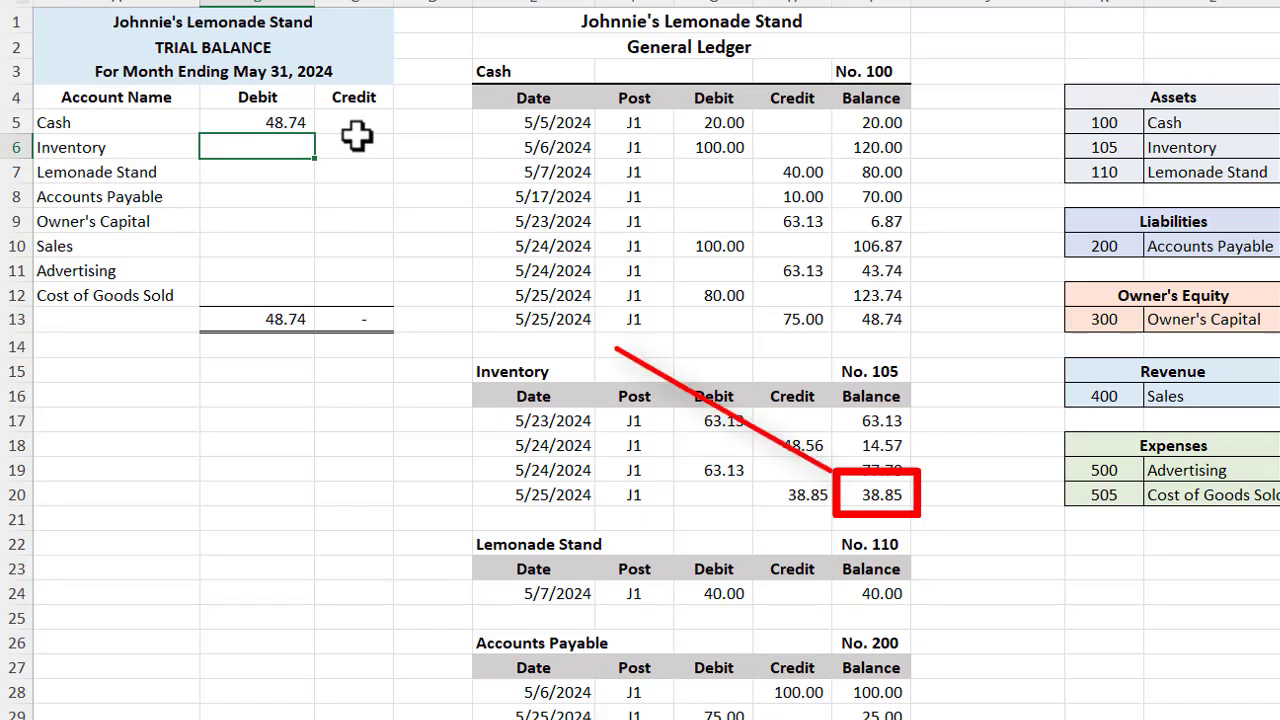
pyautogui.write('38.85')
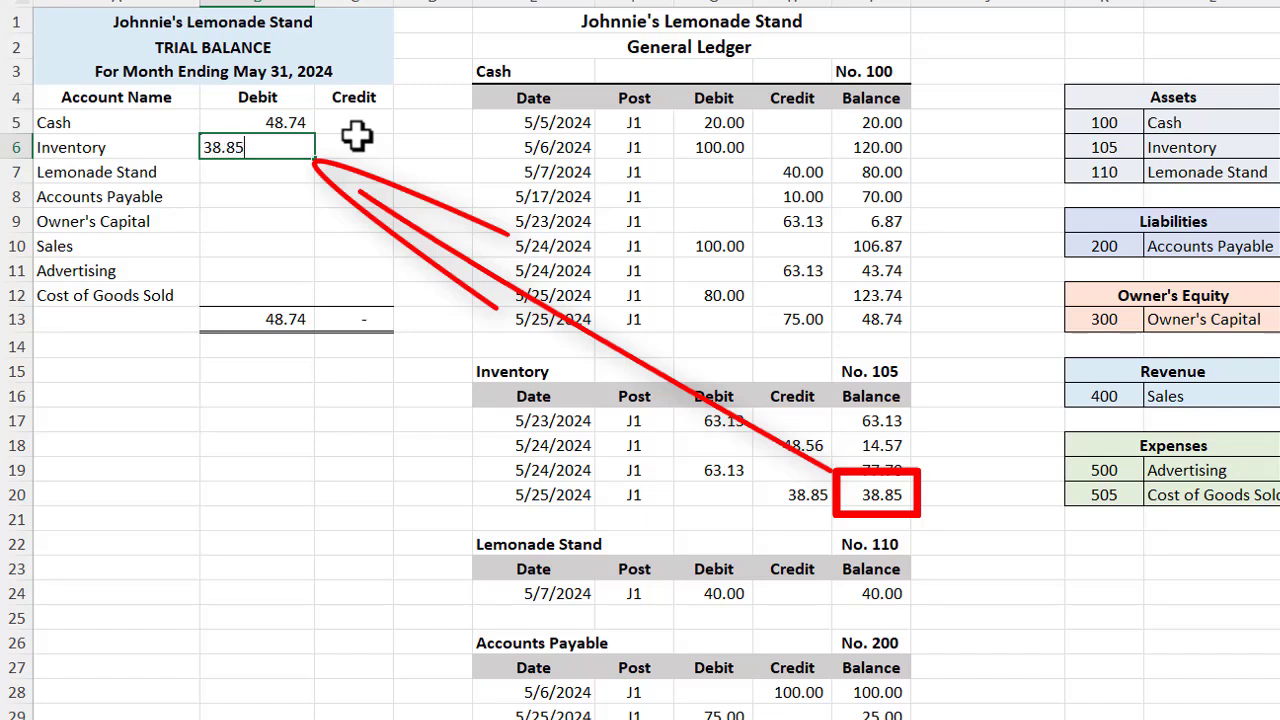
pyautogui.press('Return')
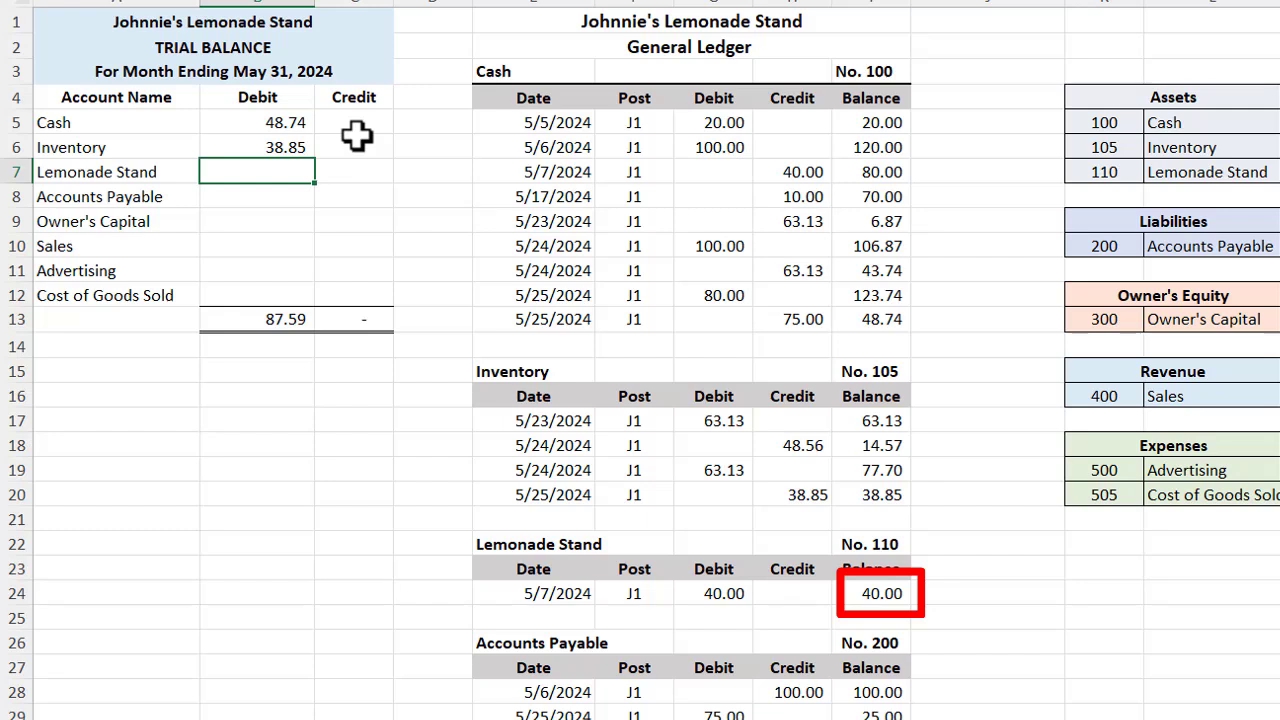
pyautogui.write('40')
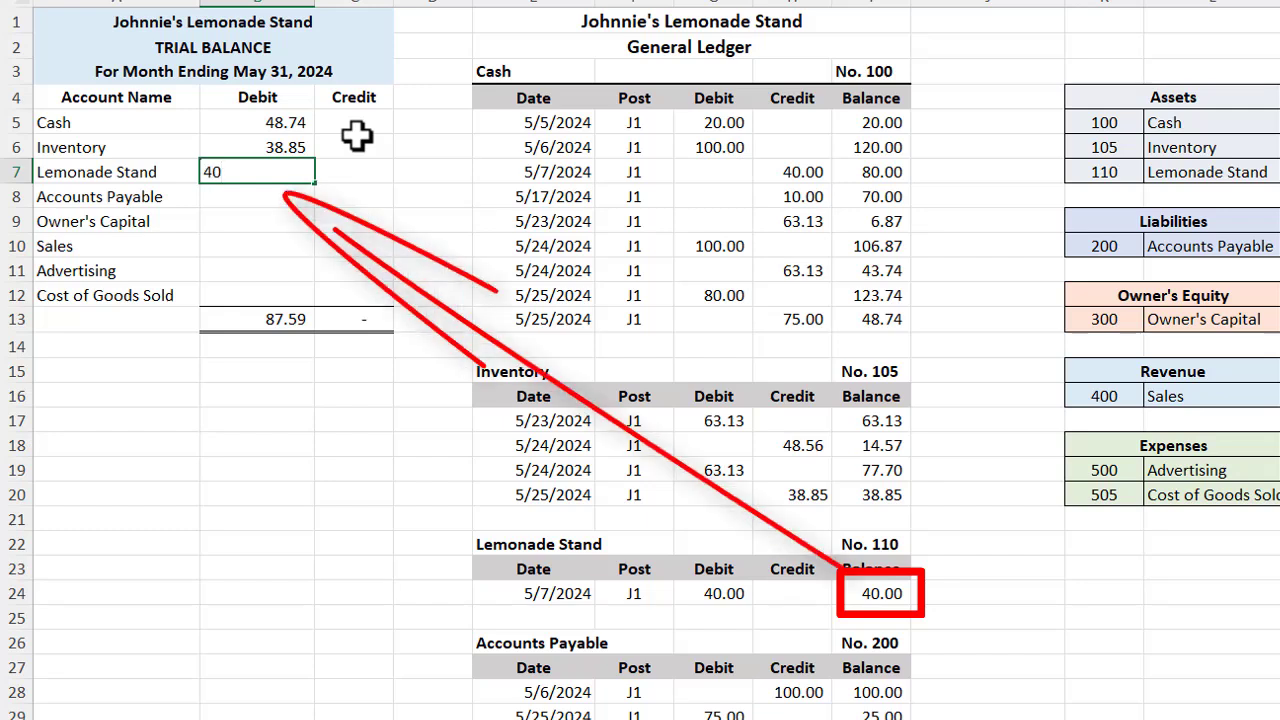
pyautogui.press('Return')
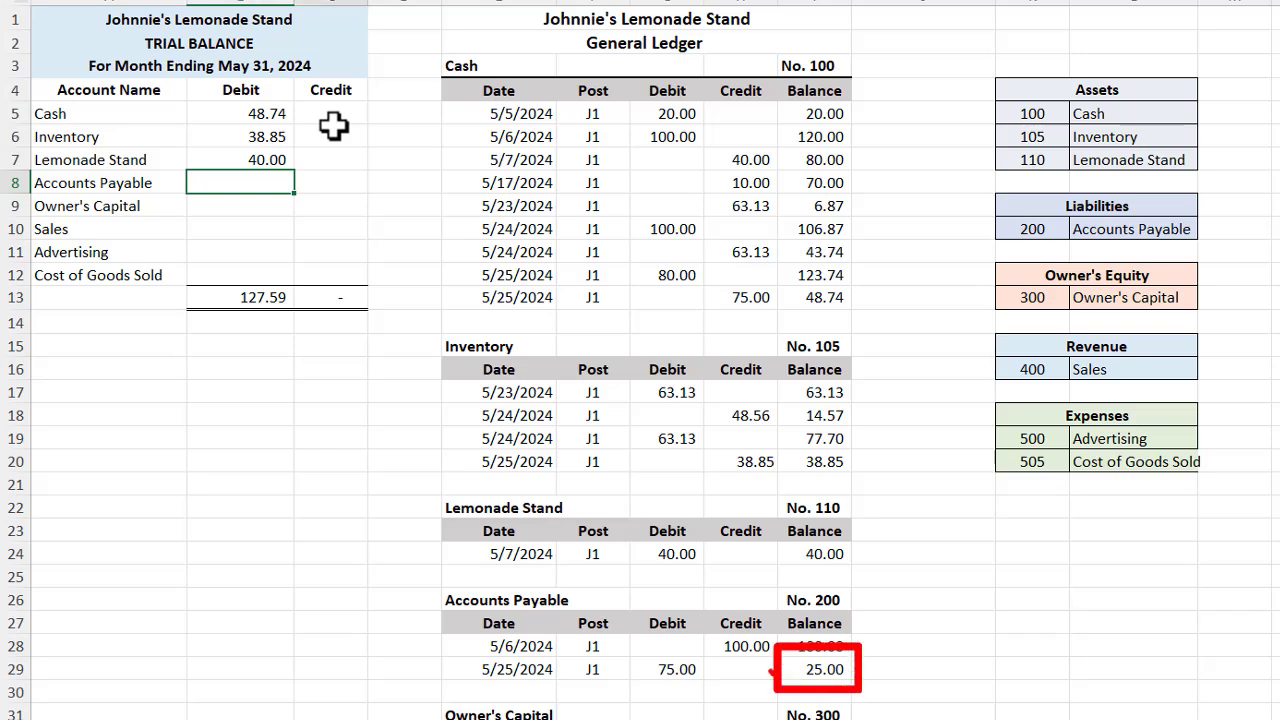
# - Enter the credit balances Accounts Payable 25.00, Owner's Capital 20.00 and Sales 180.00
pyautogui.press('Right')
pyautogui.write('25')
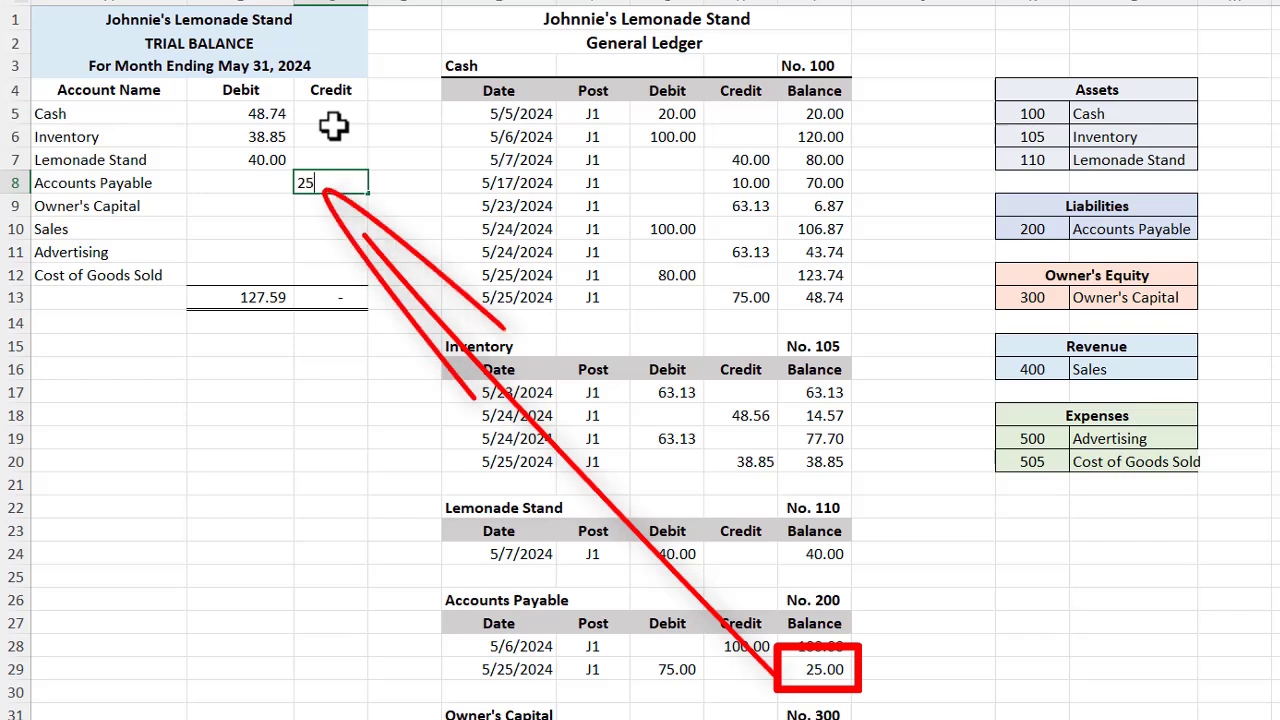
pyautogui.press('Return')
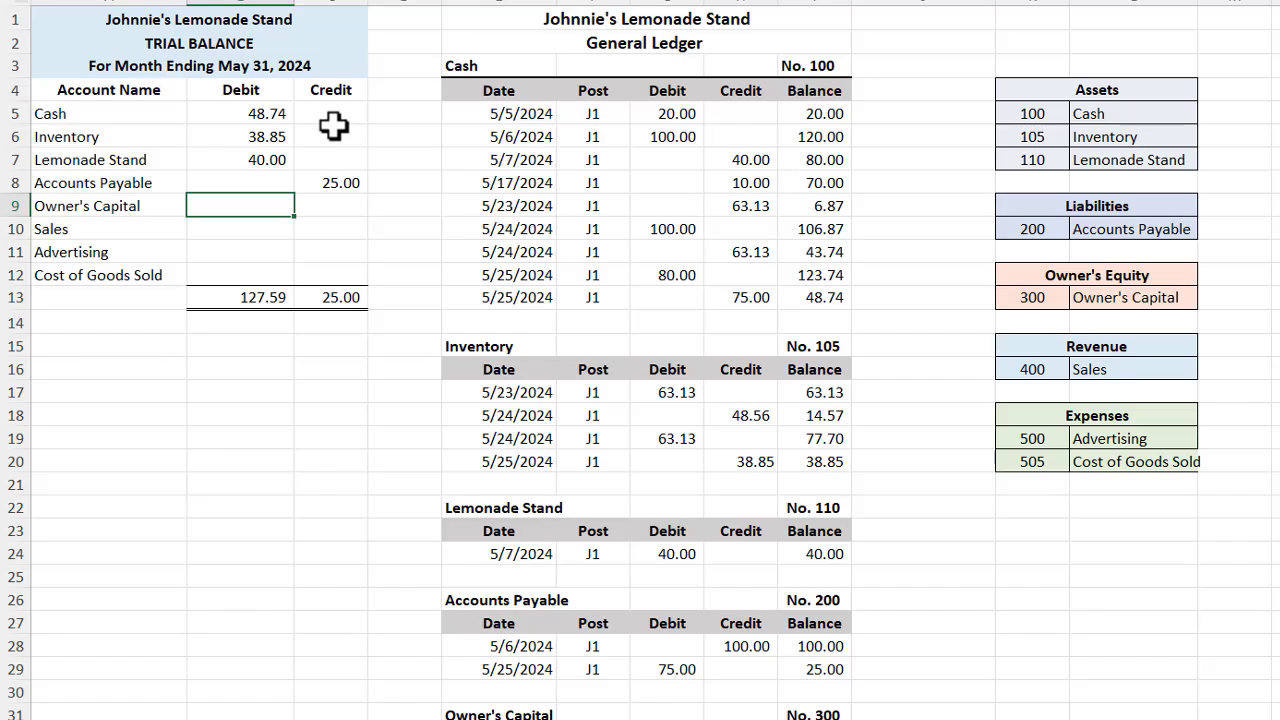
pyautogui.press('Right')
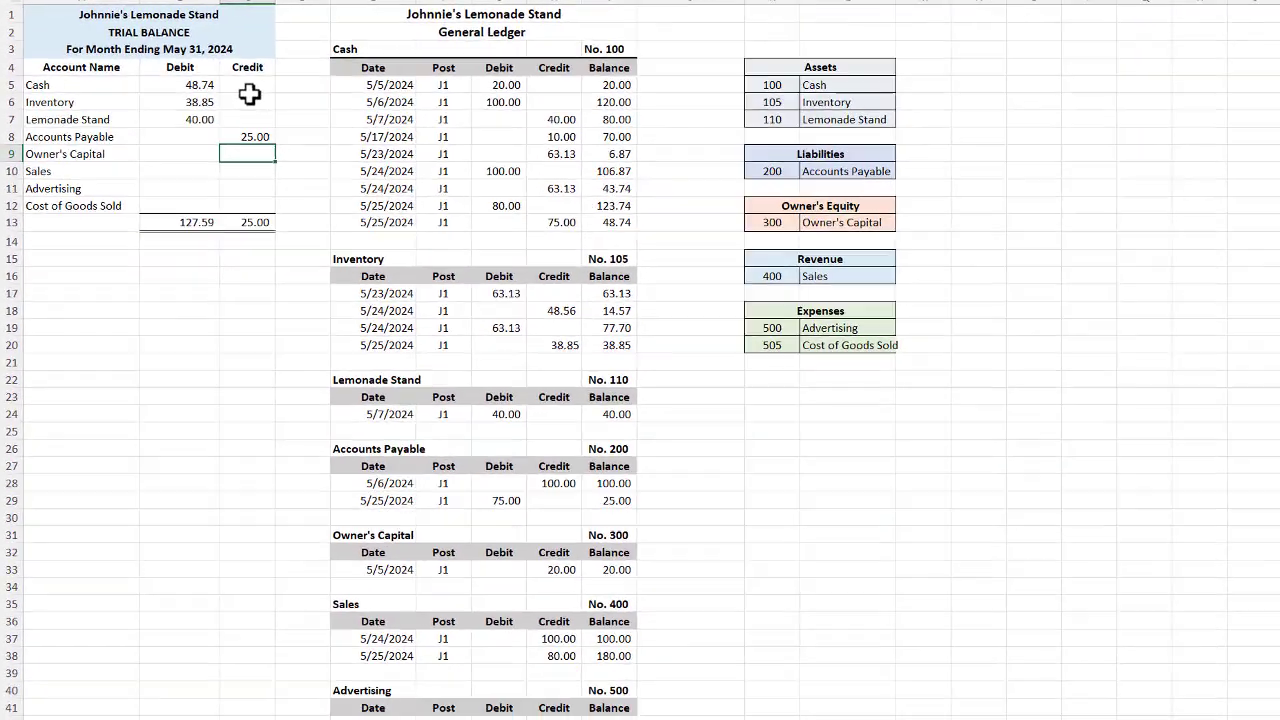
pyautogui.write('20')
pyautogui.press('Return')
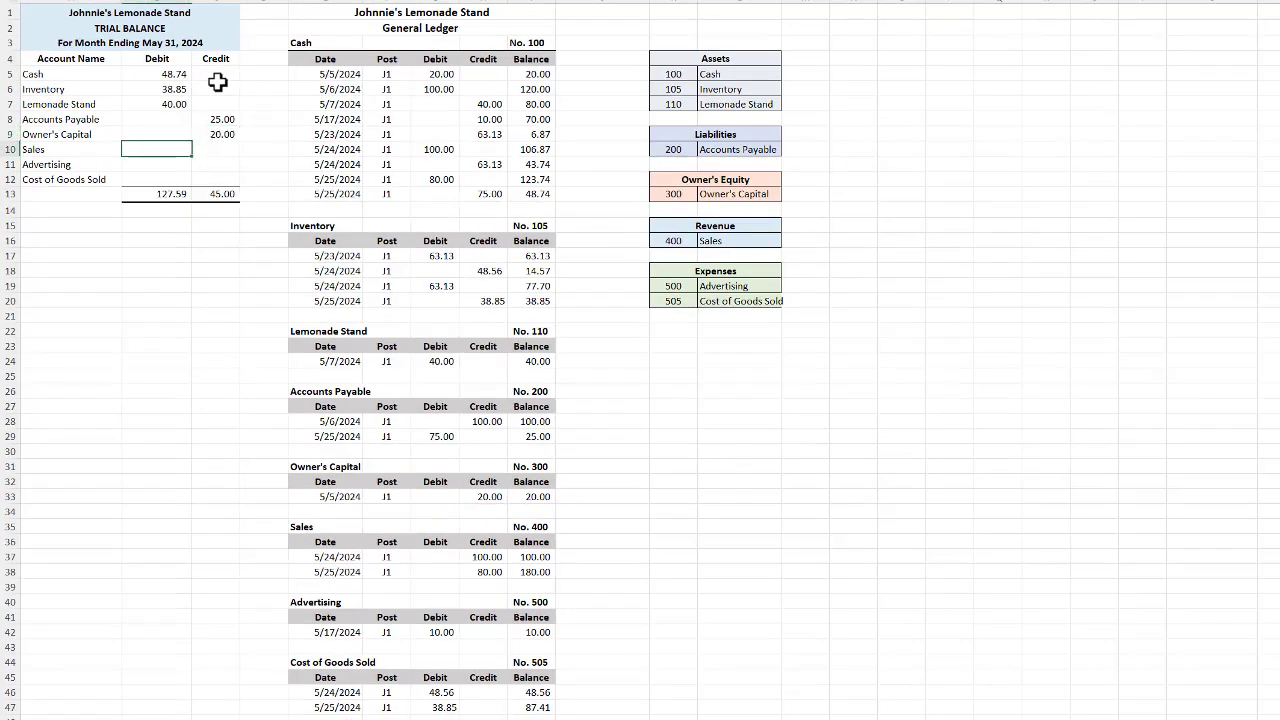
pyautogui.press('Right')
pyautogui.write('180')
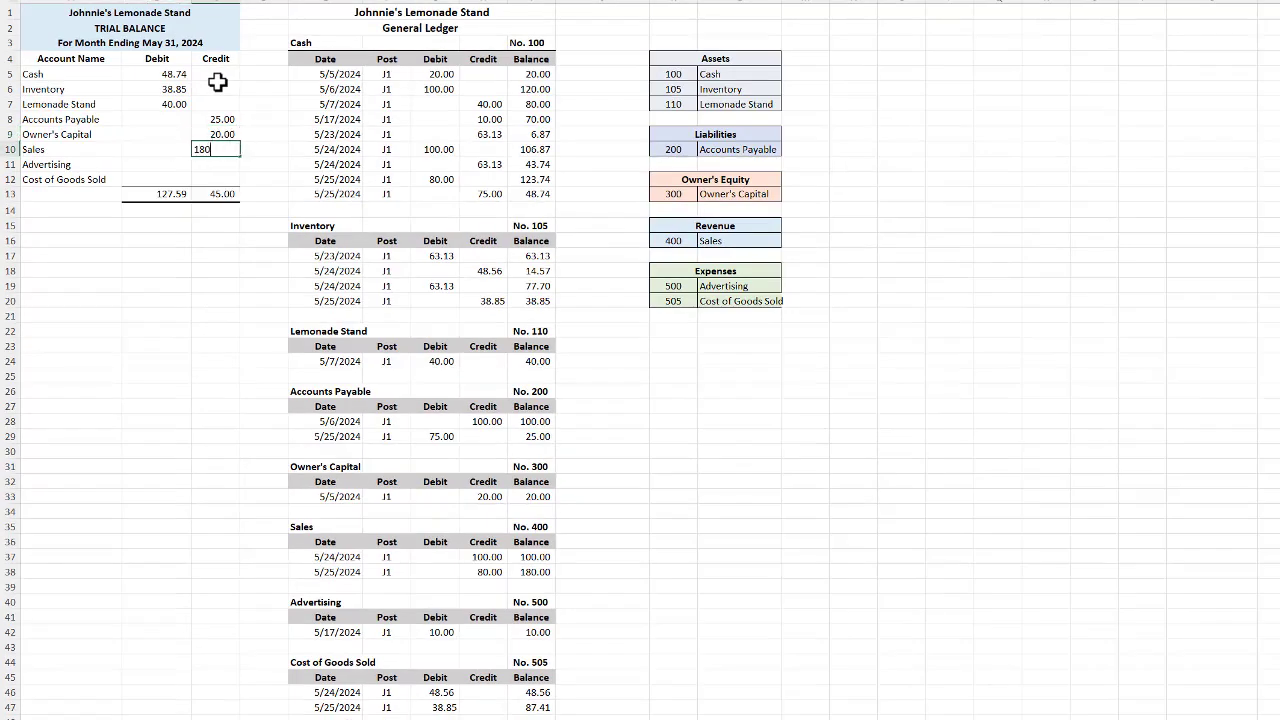
pyautogui.press('Return')
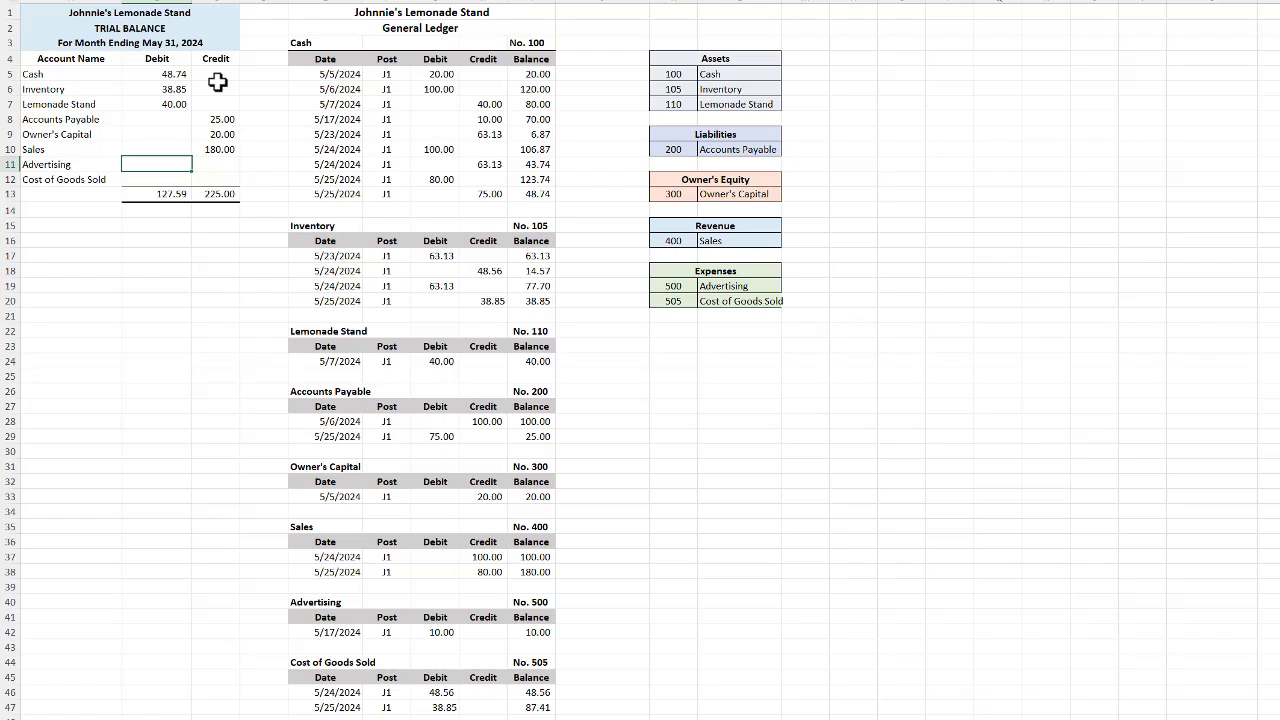
# - Enter the Advertising 10.00 and Cost of Goods Sold 87.41 debits so both totals reach 225.00
pyautogui.write('10')
pyautogui.press('Return')
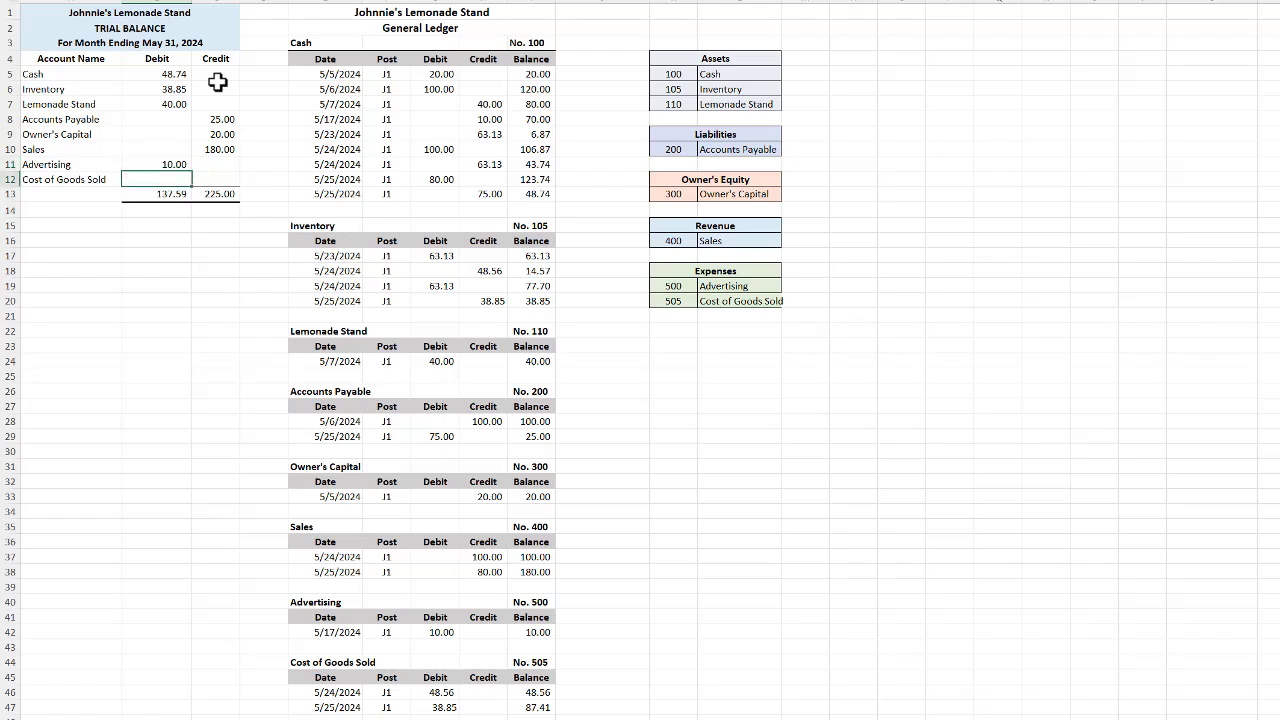
pyautogui.write('87.41')
pyautogui.press('Return')
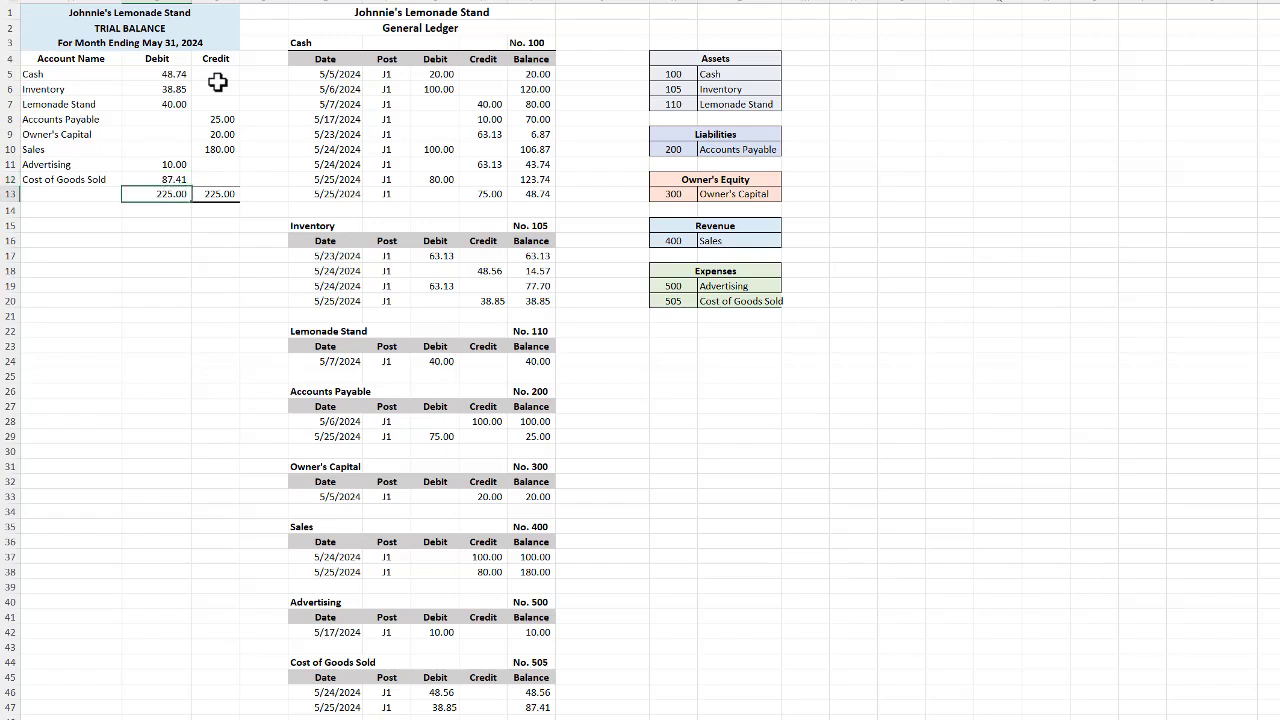
pyautogui.click(166, 224)
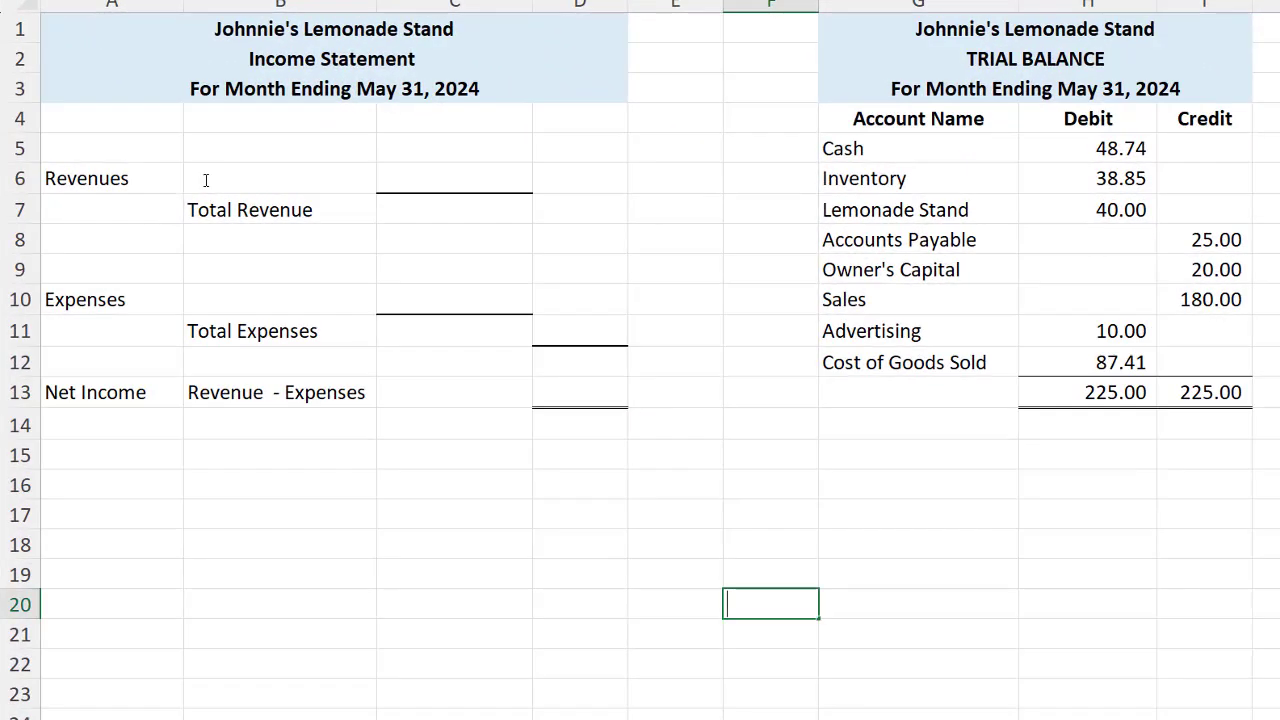
# - Select cell B6, the first revenue line under Revenues on the Income Statement
pyautogui.click(186, 175)
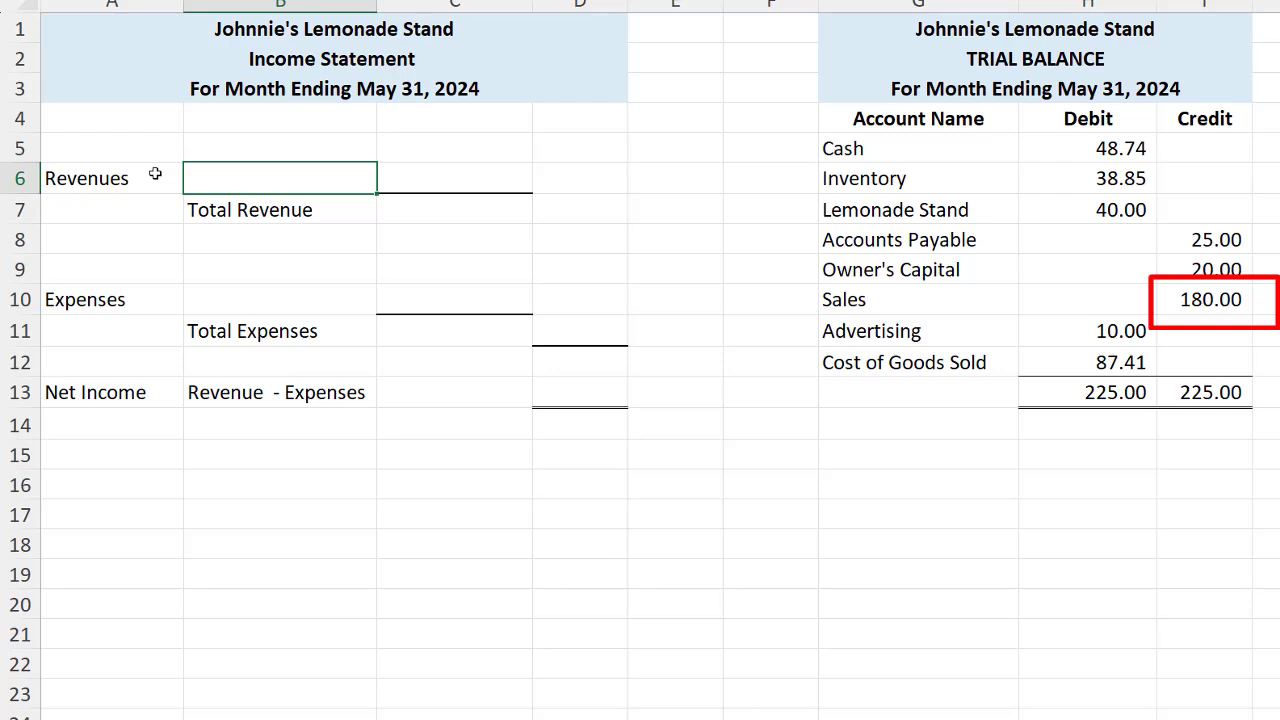
# - Enter Lemonade Sales at 180.00 and a Total Revenue of 180.00
pyautogui.write('Lemonade')
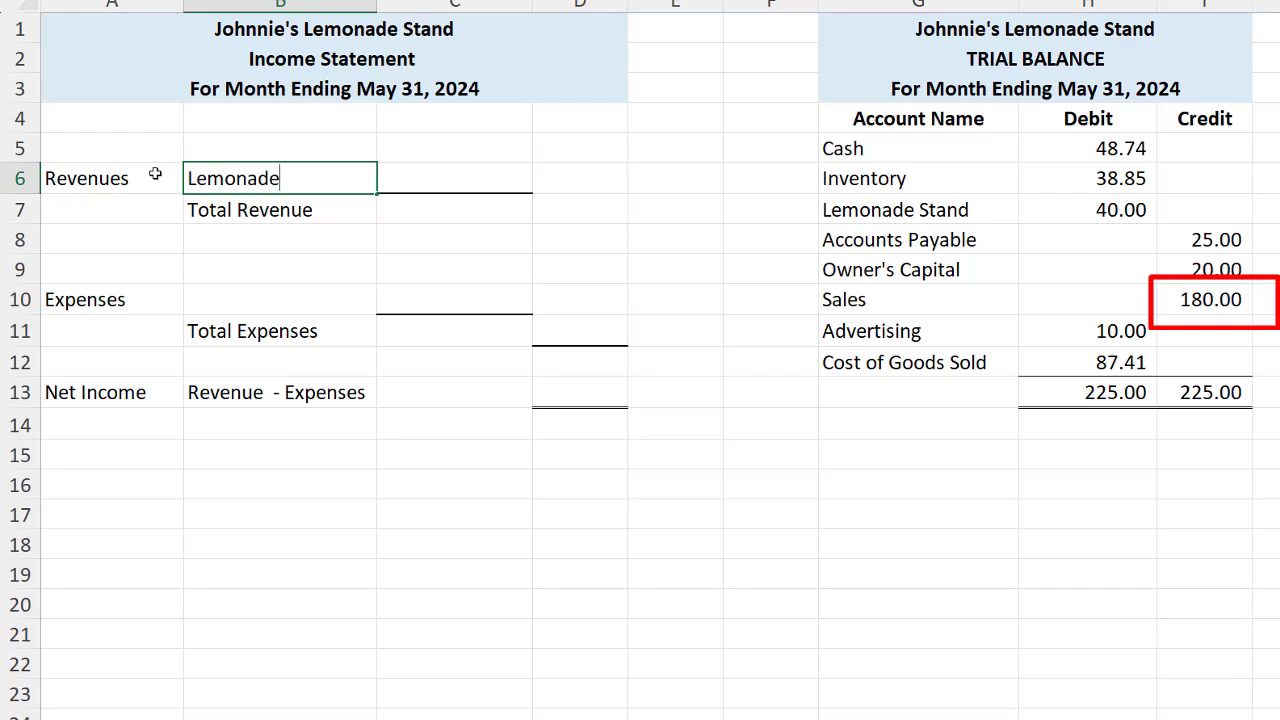
pyautogui.write(' Sales')
pyautogui.press('Tab')
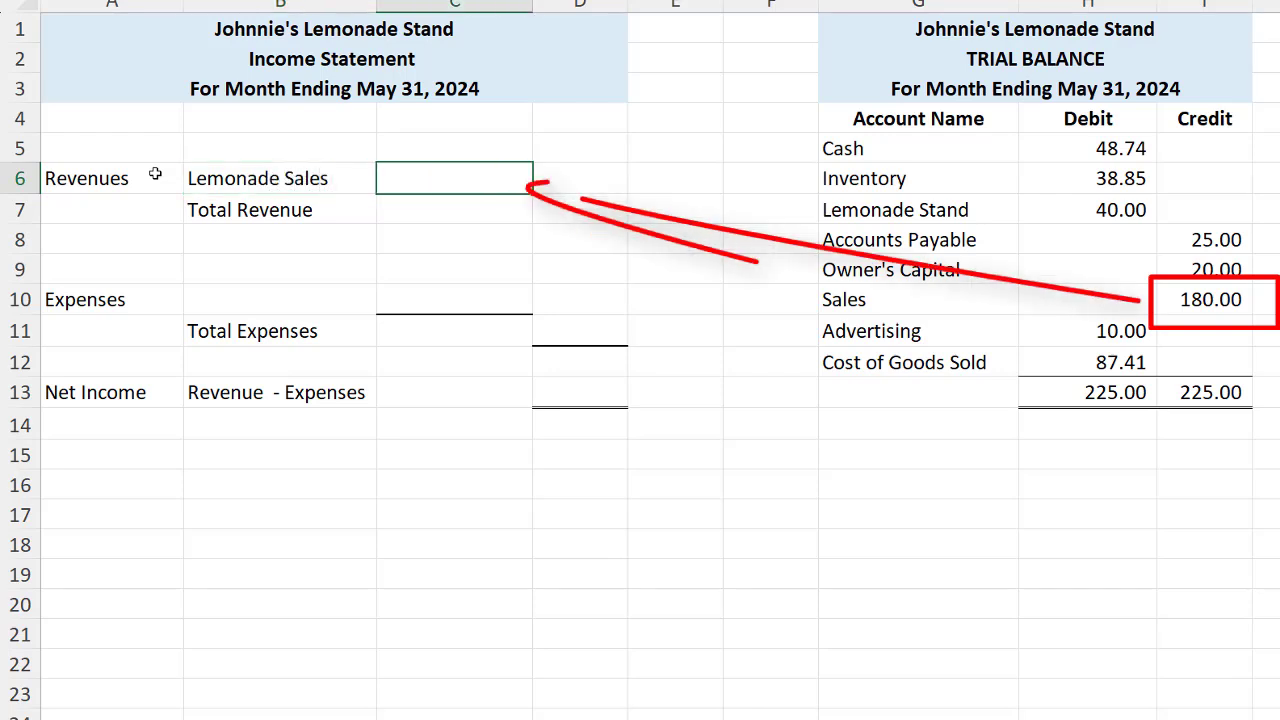
pyautogui.write('180')
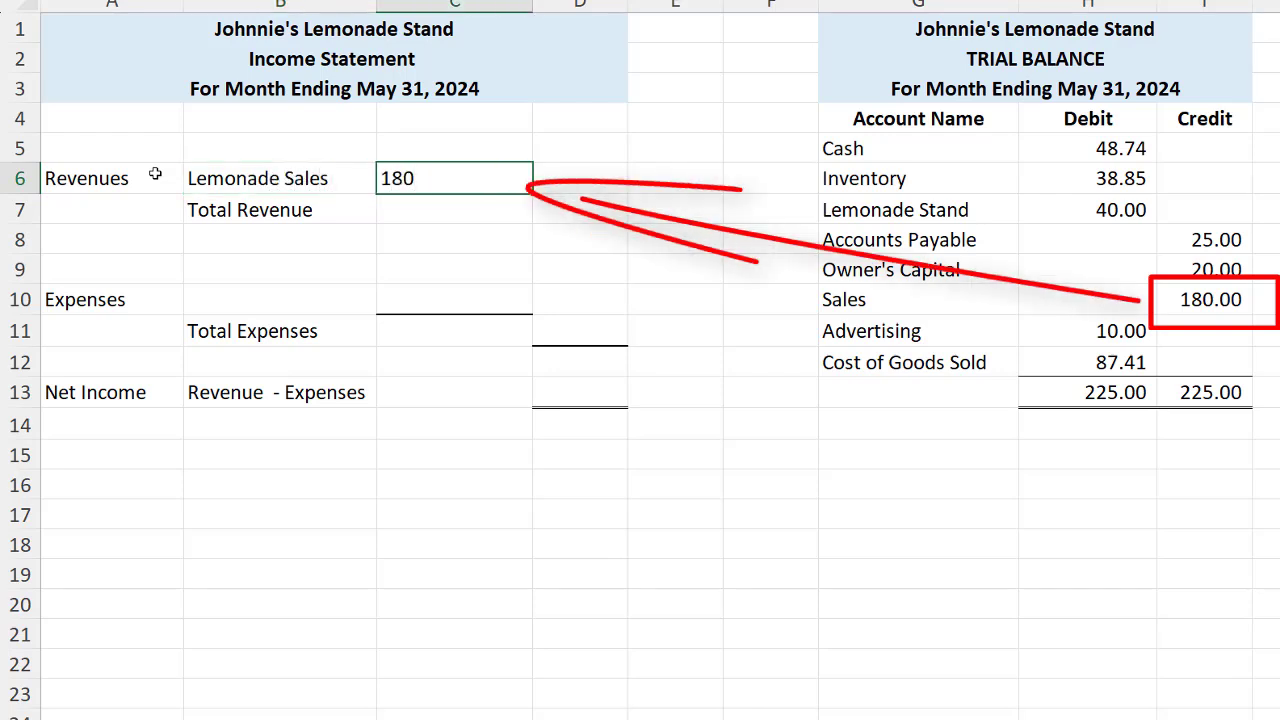
pyautogui.press('Tab')
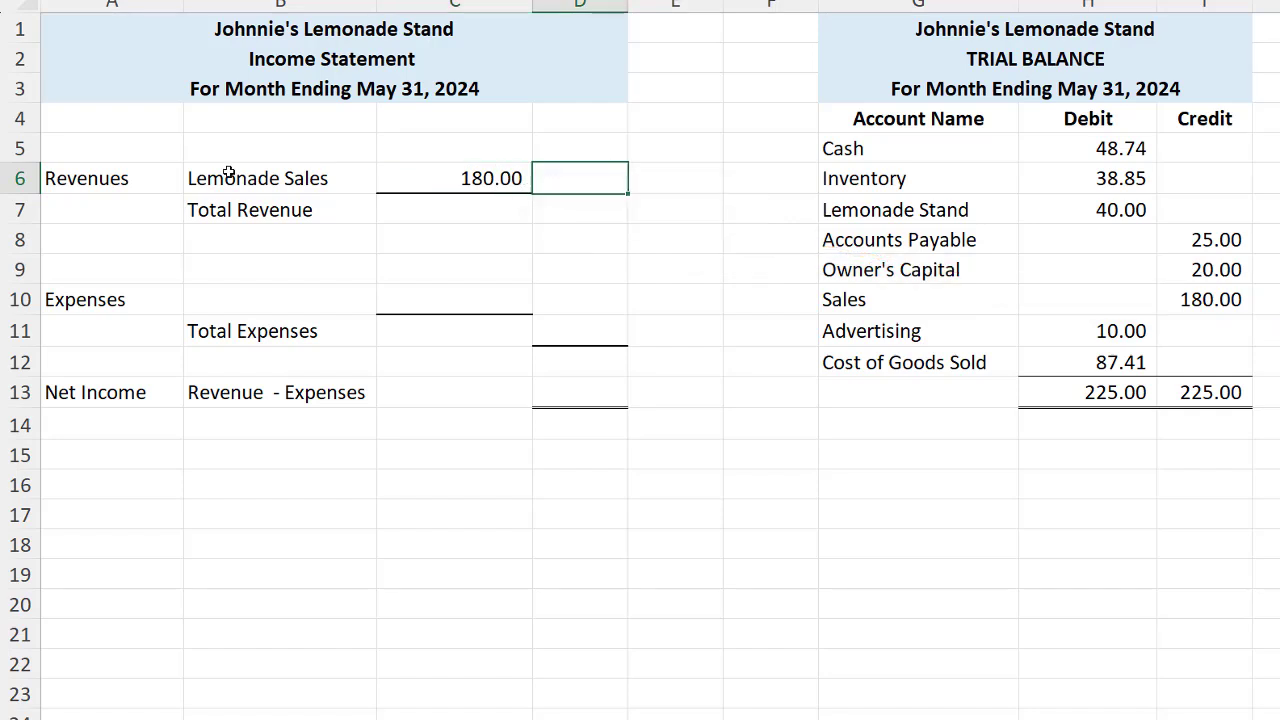
pyautogui.click(555, 209)
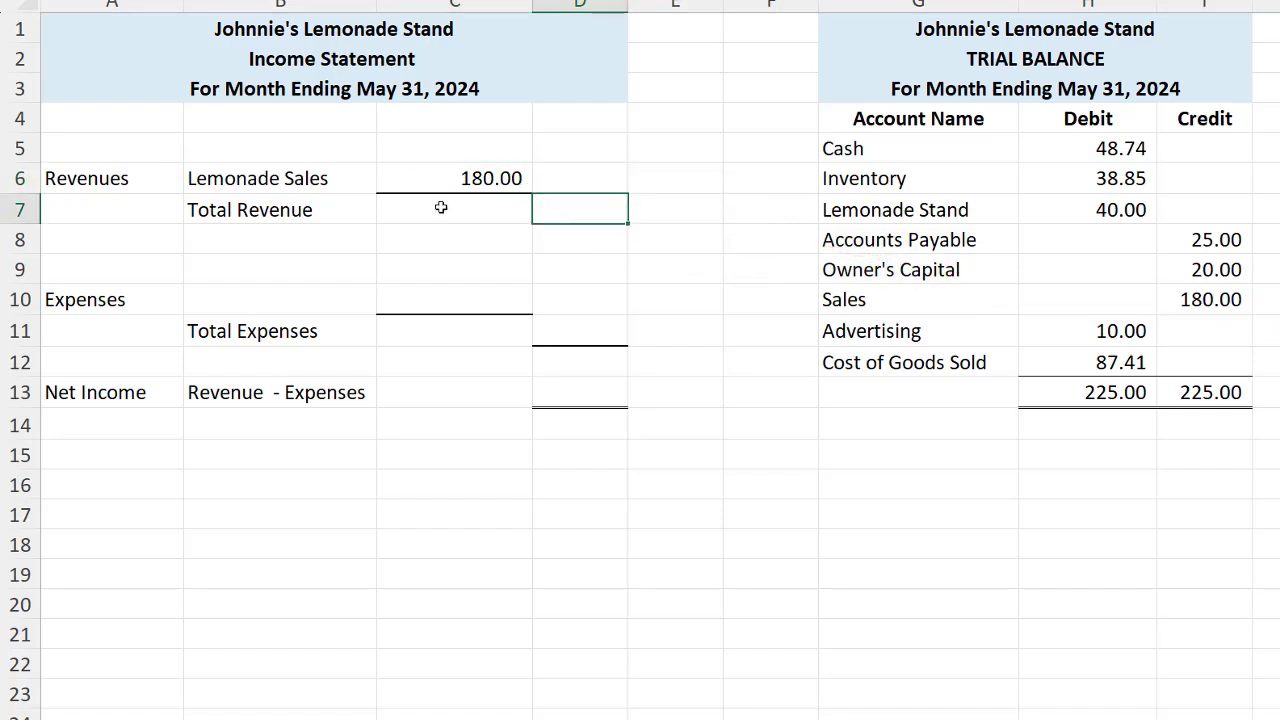
pyautogui.write('180')
pyautogui.press('Return')
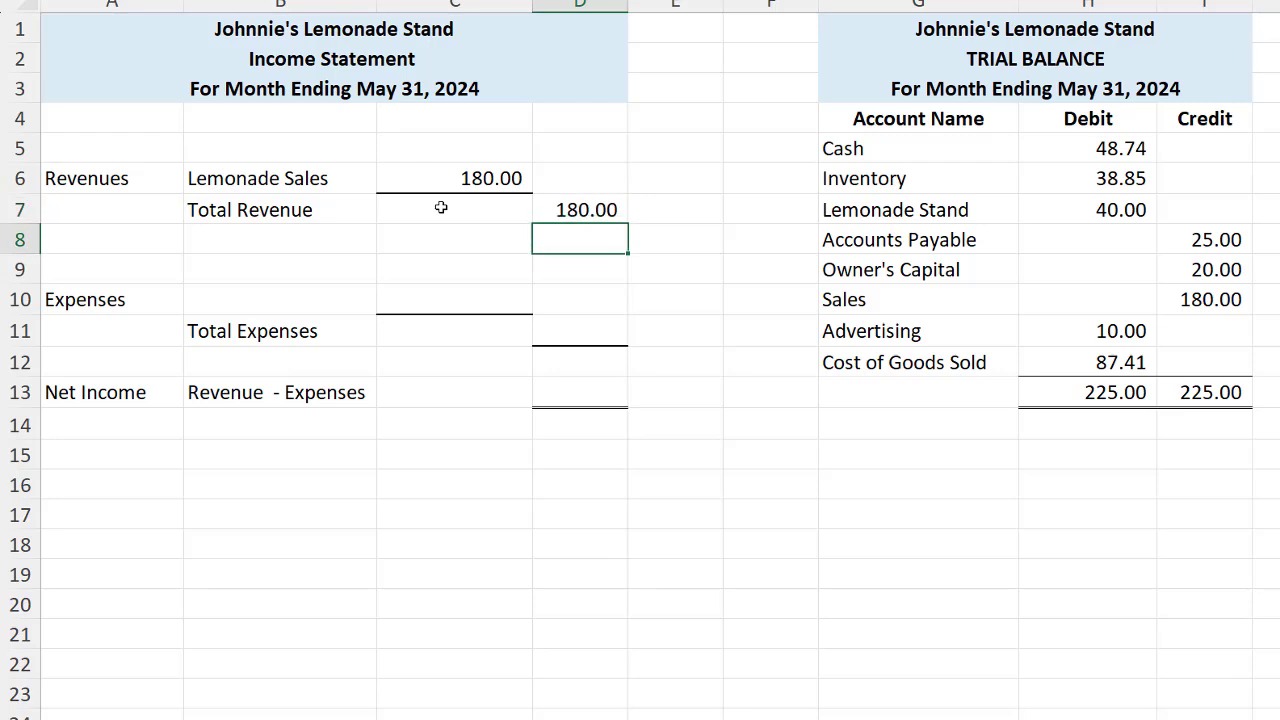
# - List the expenses Advertising at 10.00 and Cost of Goods Sold at 87.41
pyautogui.click(225, 270)
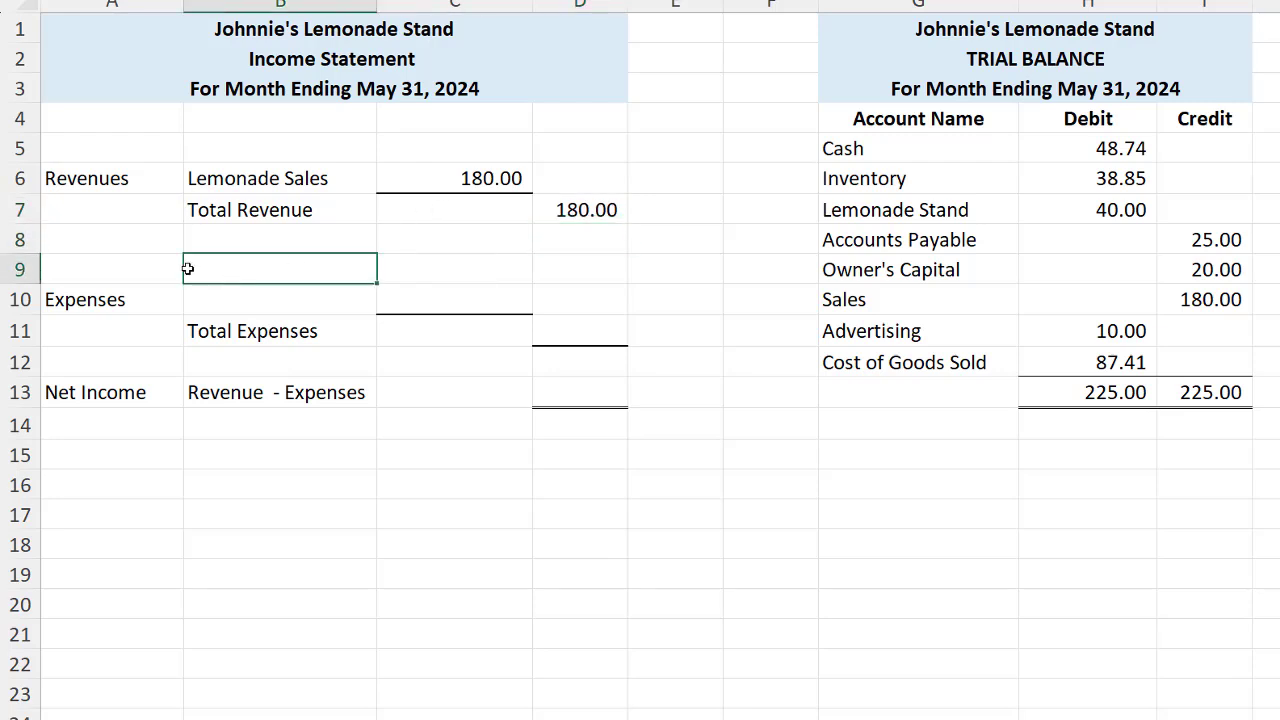
pyautogui.write('Advertising')
pyautogui.press('Tab')
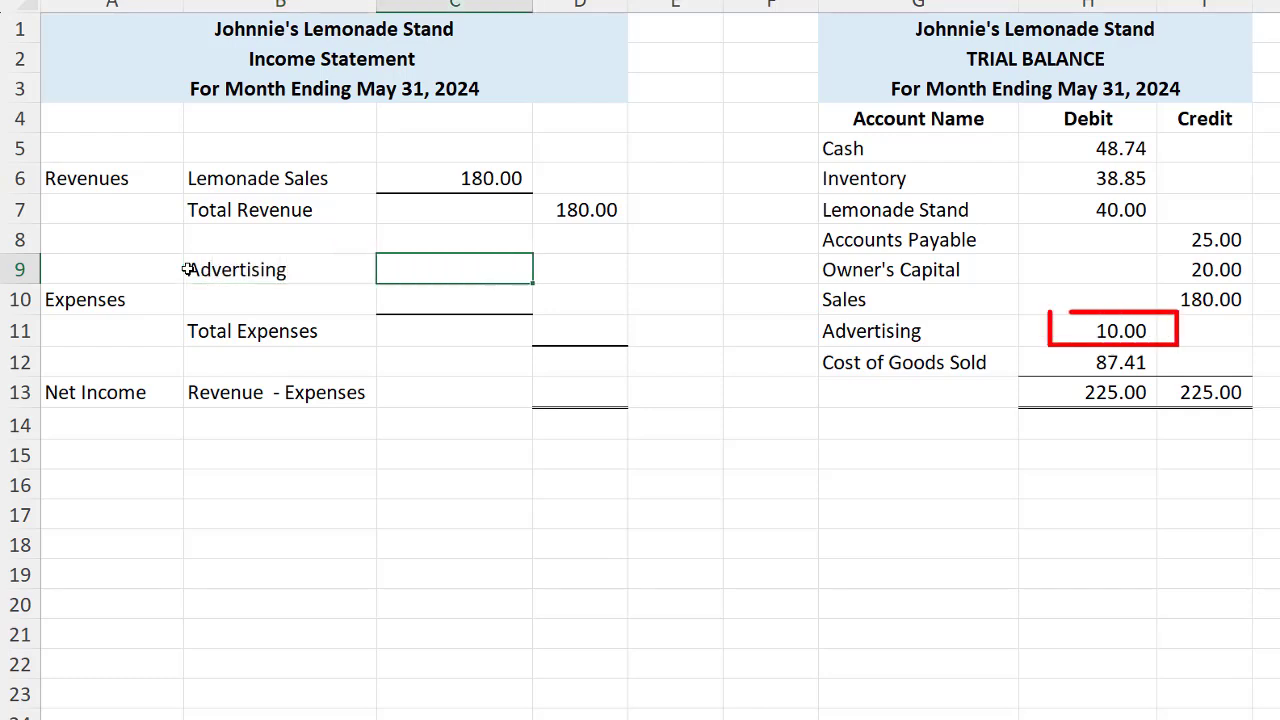
pyautogui.write('10')
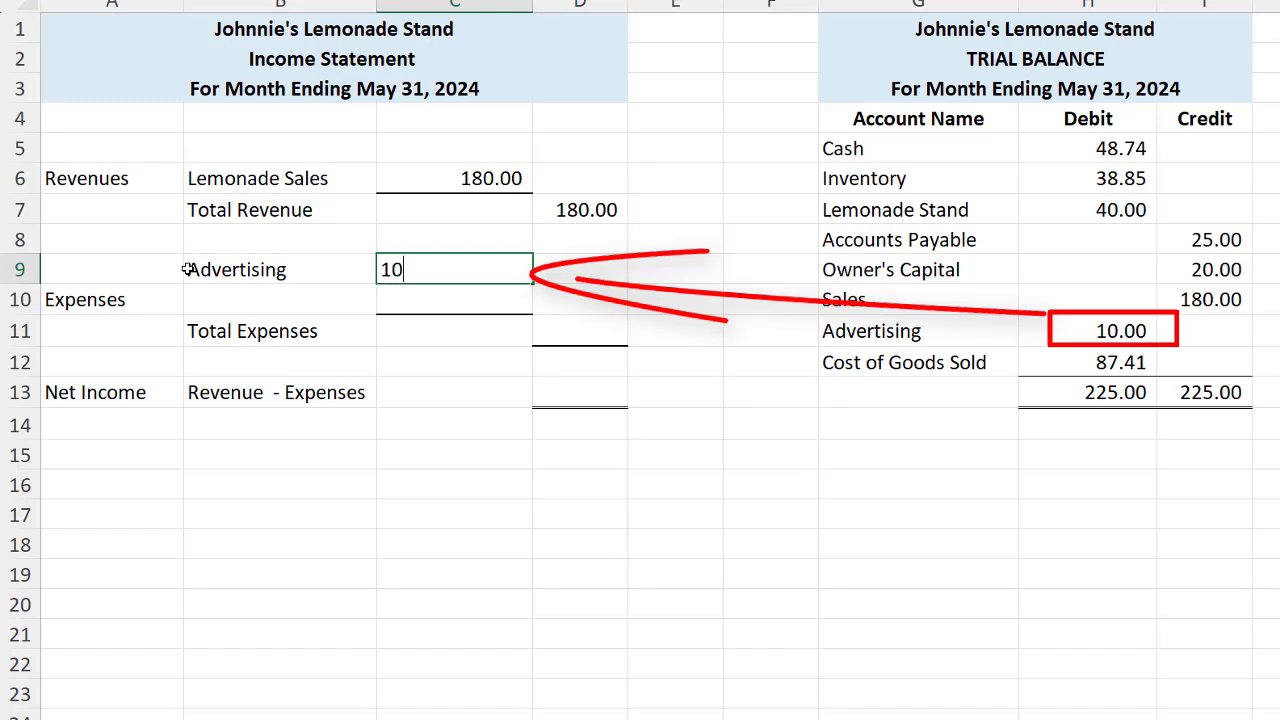
pyautogui.press('Return')
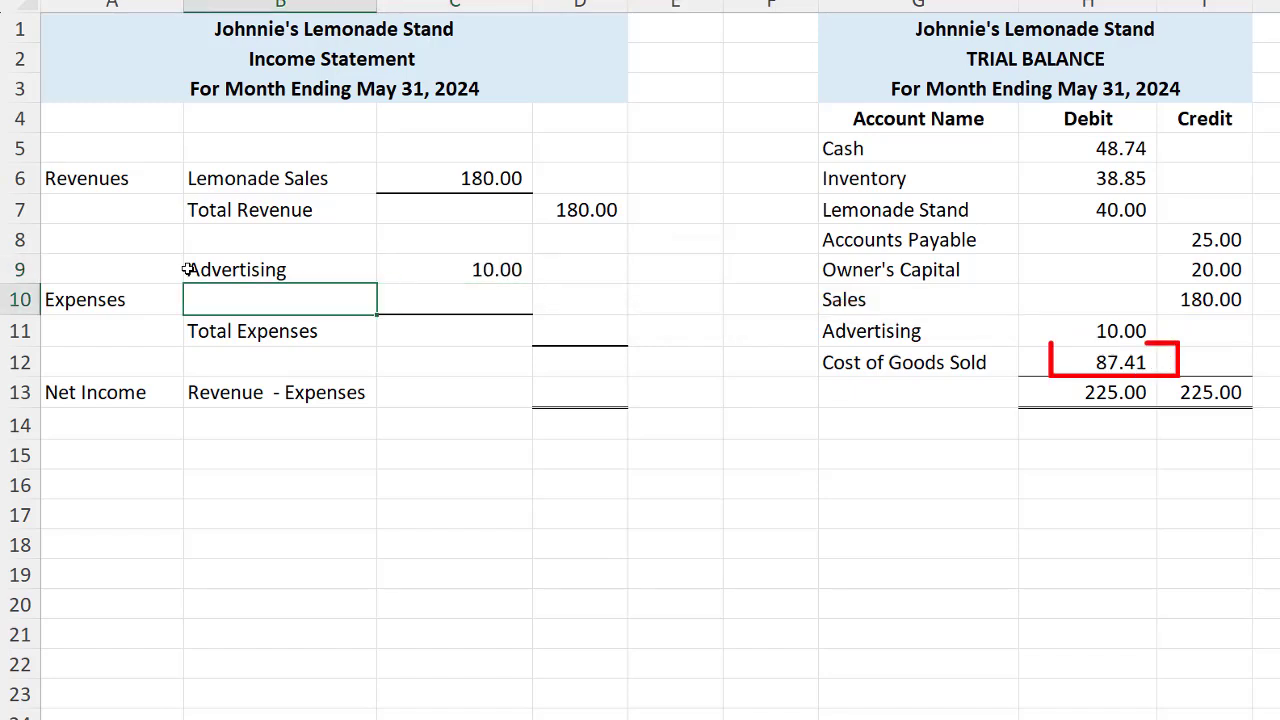
pyautogui.write('Cost of ')
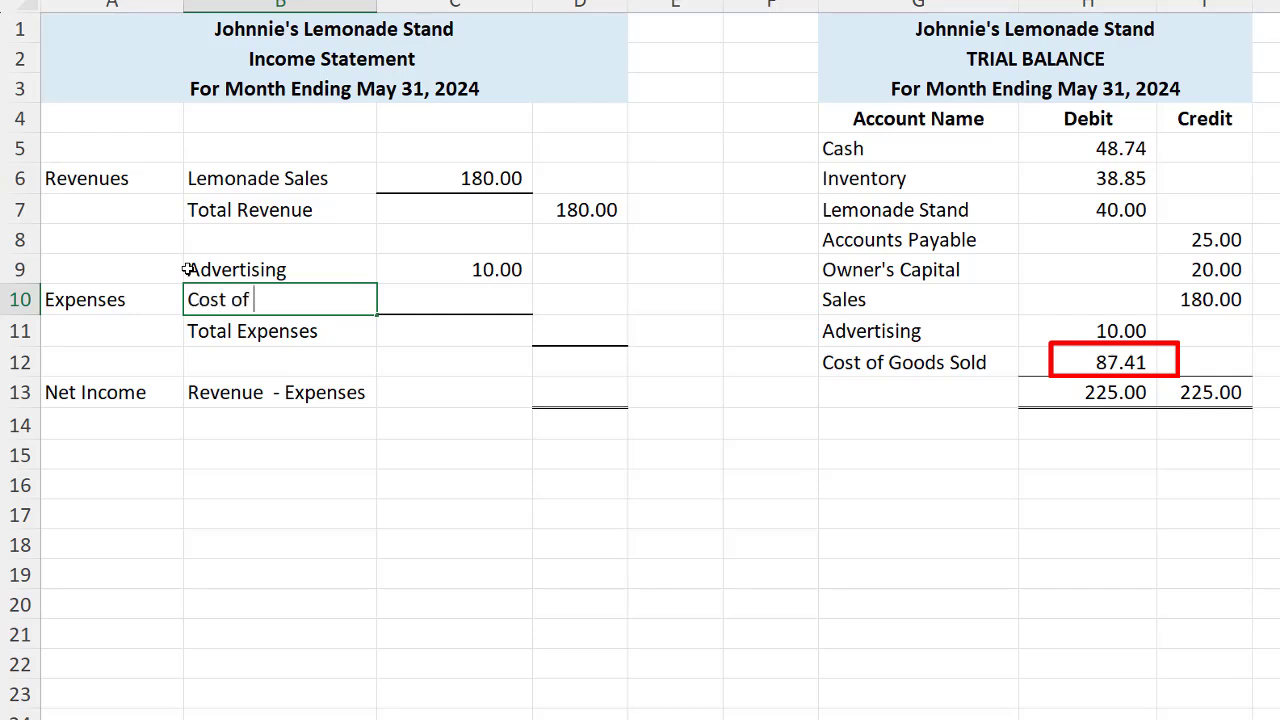
pyautogui.write('Goods Sold')
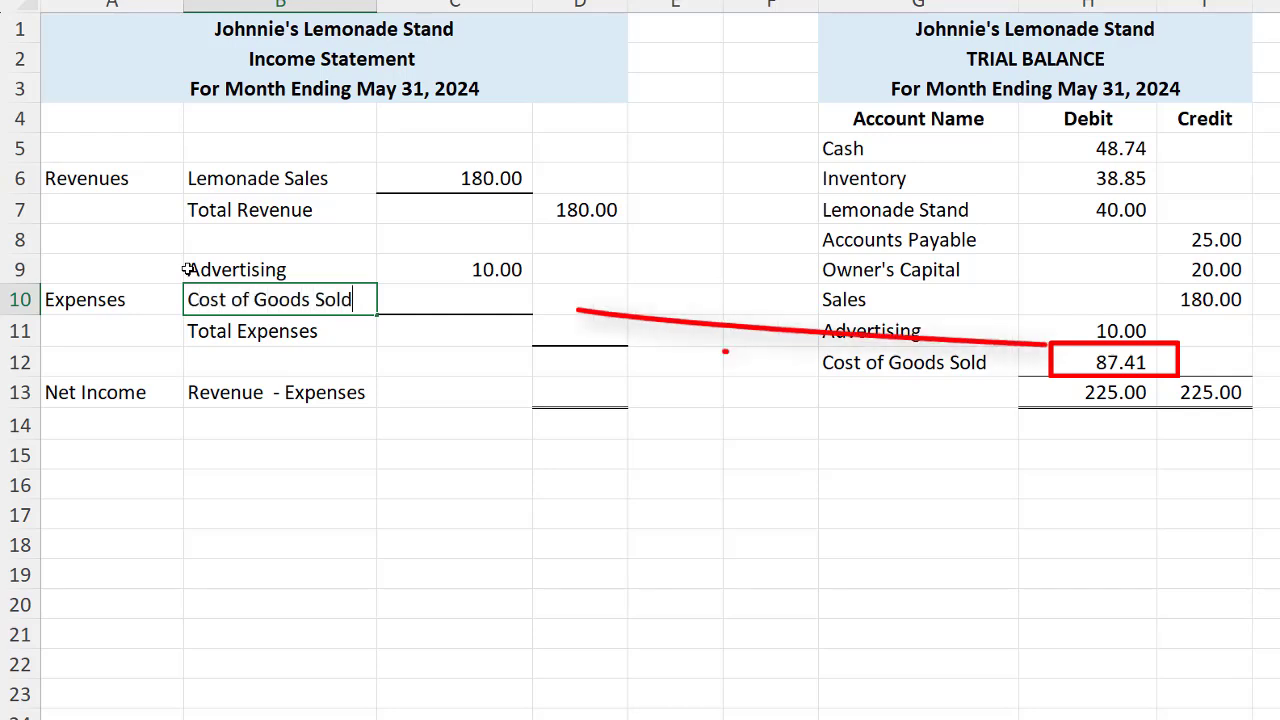
pyautogui.press('Tab')
pyautogui.write('87.41')
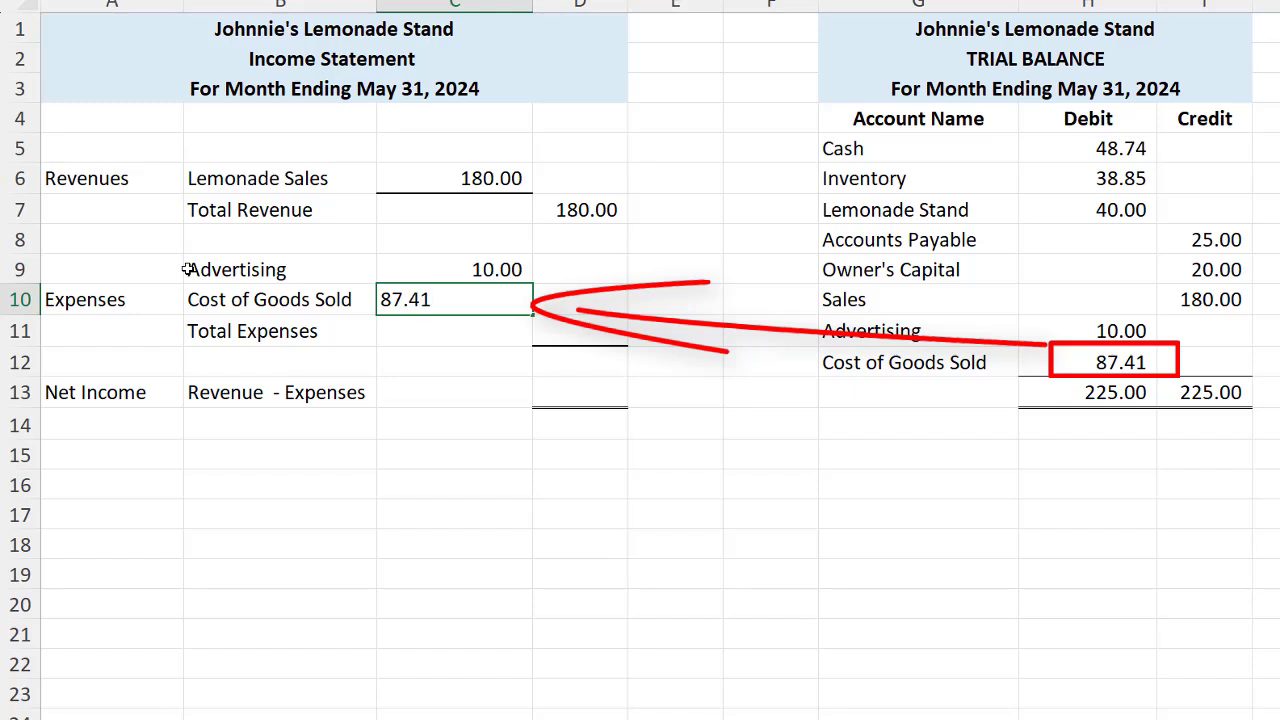
pyautogui.press('Tab')
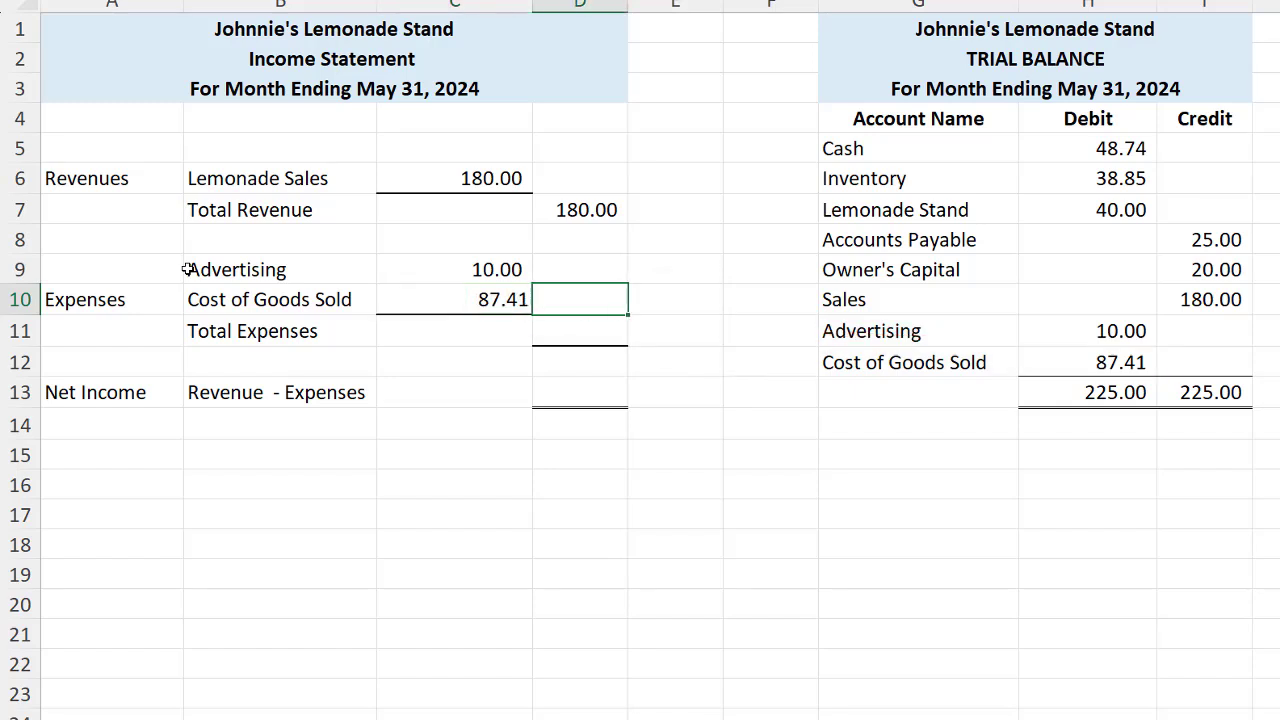
# - Enter Total Expenses 97.41 in D11 and the Net Income formula =D7-D11 in D13
pyautogui.press('Down')
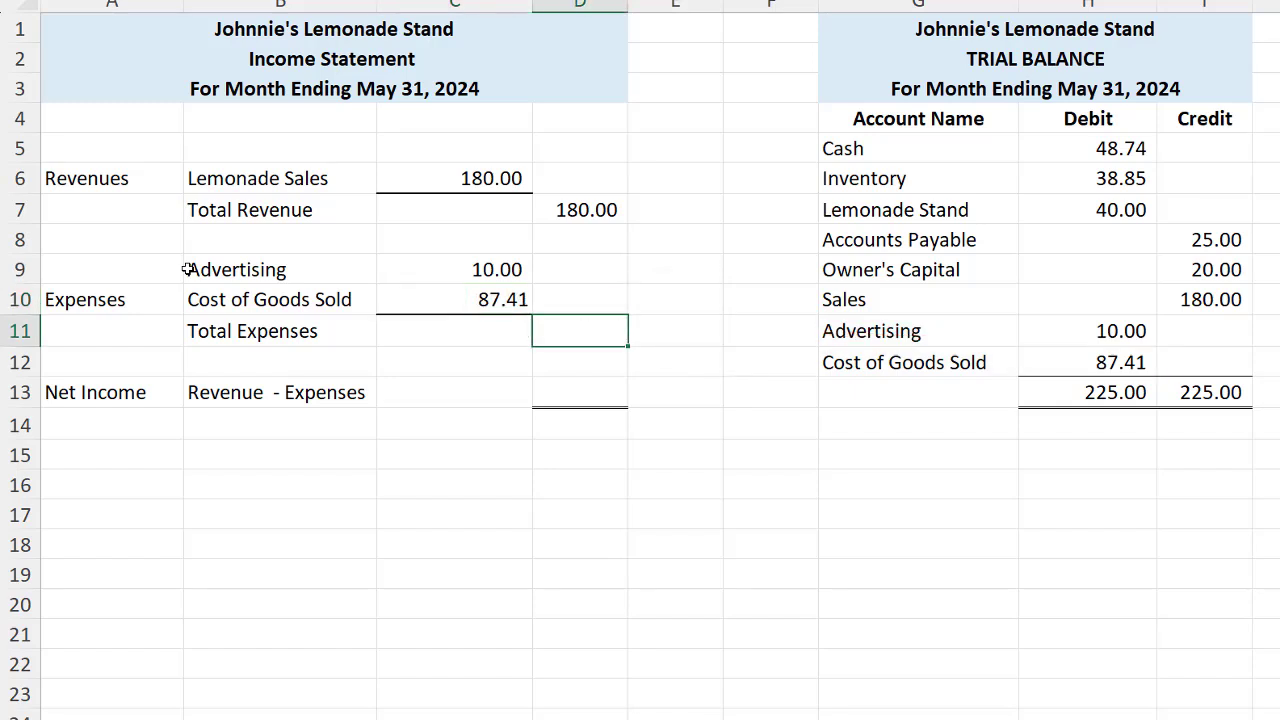
pyautogui.write('97.41')
pyautogui.click(545, 397)
pyautogui.write('=')
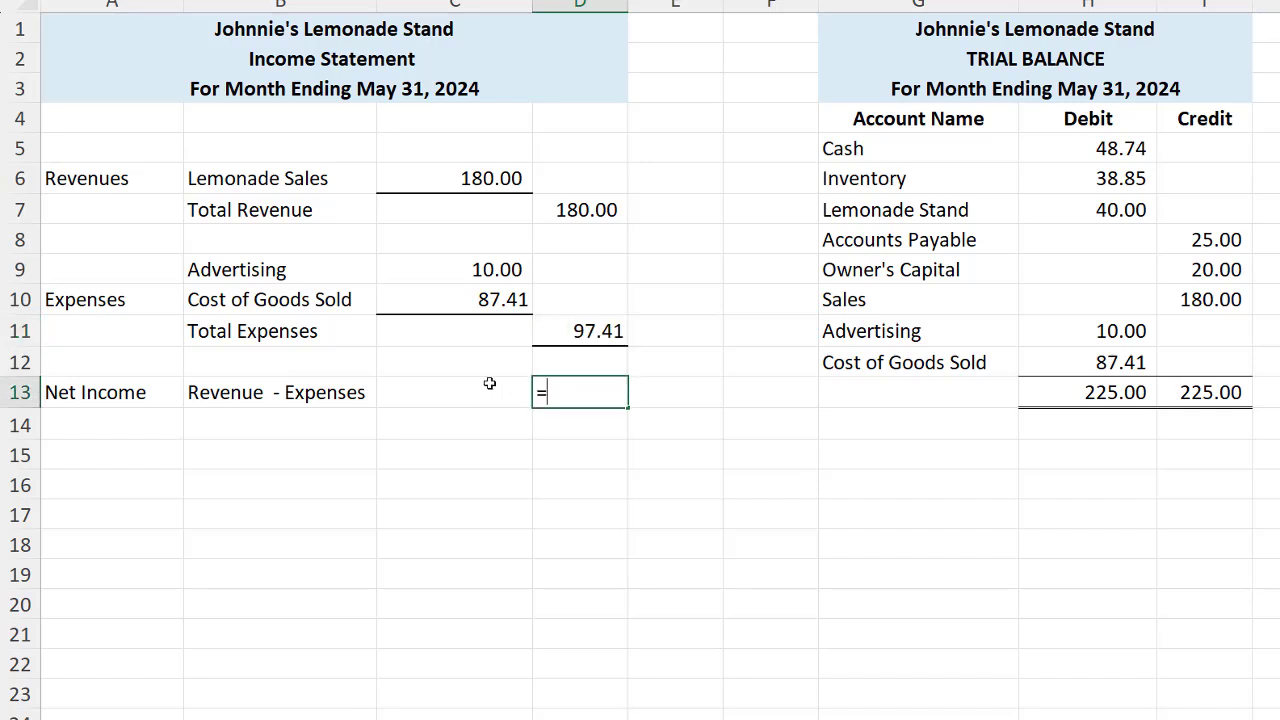
pyautogui.click(555, 220)
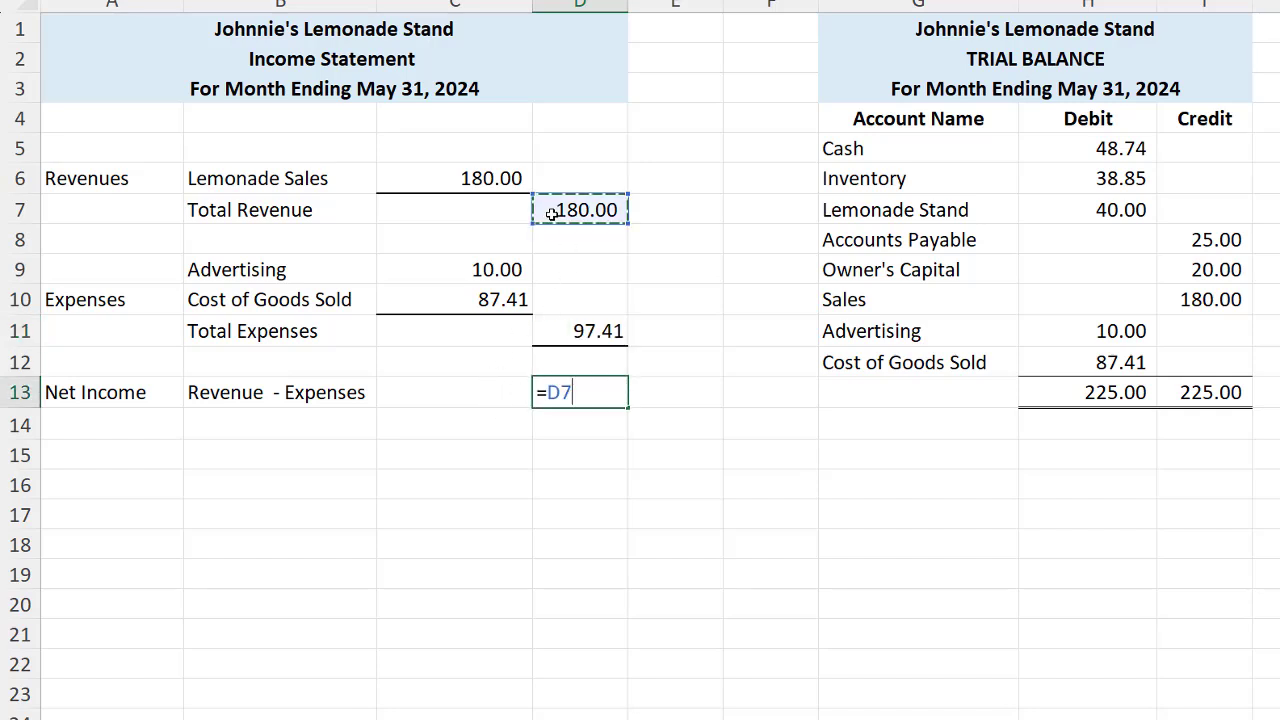
pyautogui.write('-')
pyautogui.click(547, 333)
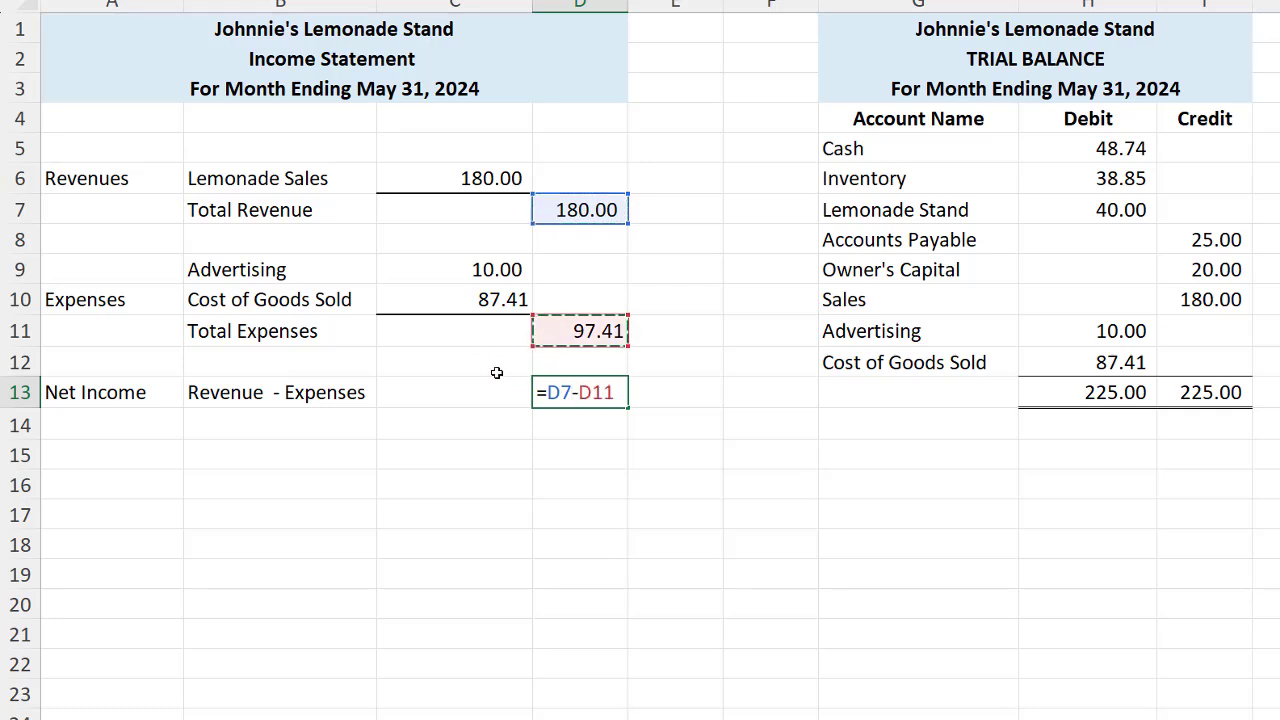
pyautogui.hotkey('ctrl', 'Return')
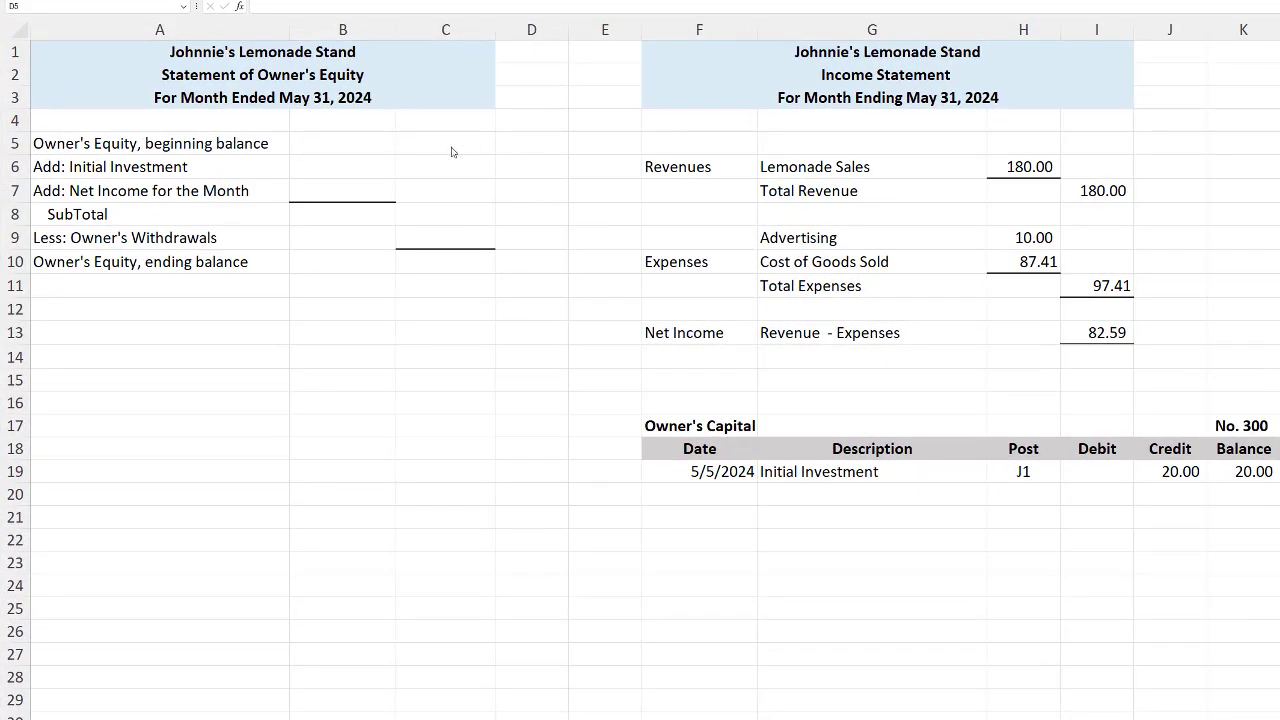
# - Enter the 0.00 beginning balance, 20.00 investment and 82.59 net income
pyautogui.click(365, 144)
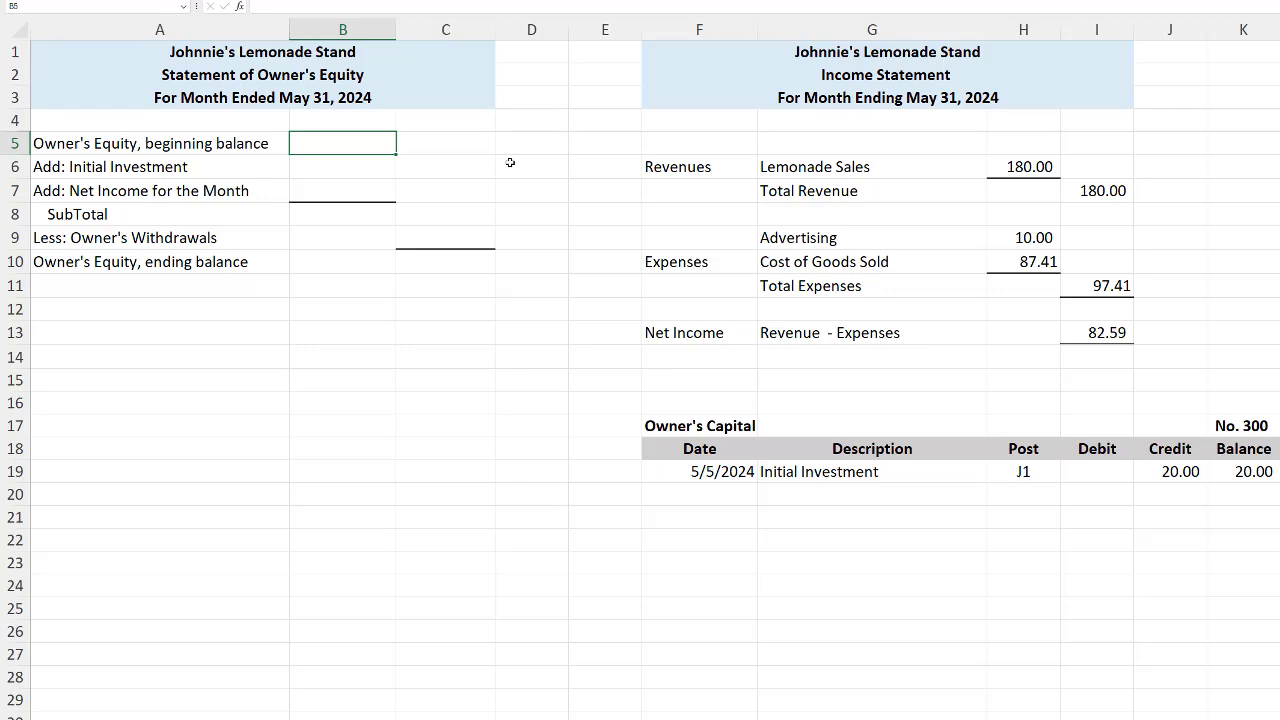
pyautogui.write('0')
pyautogui.press('Return')
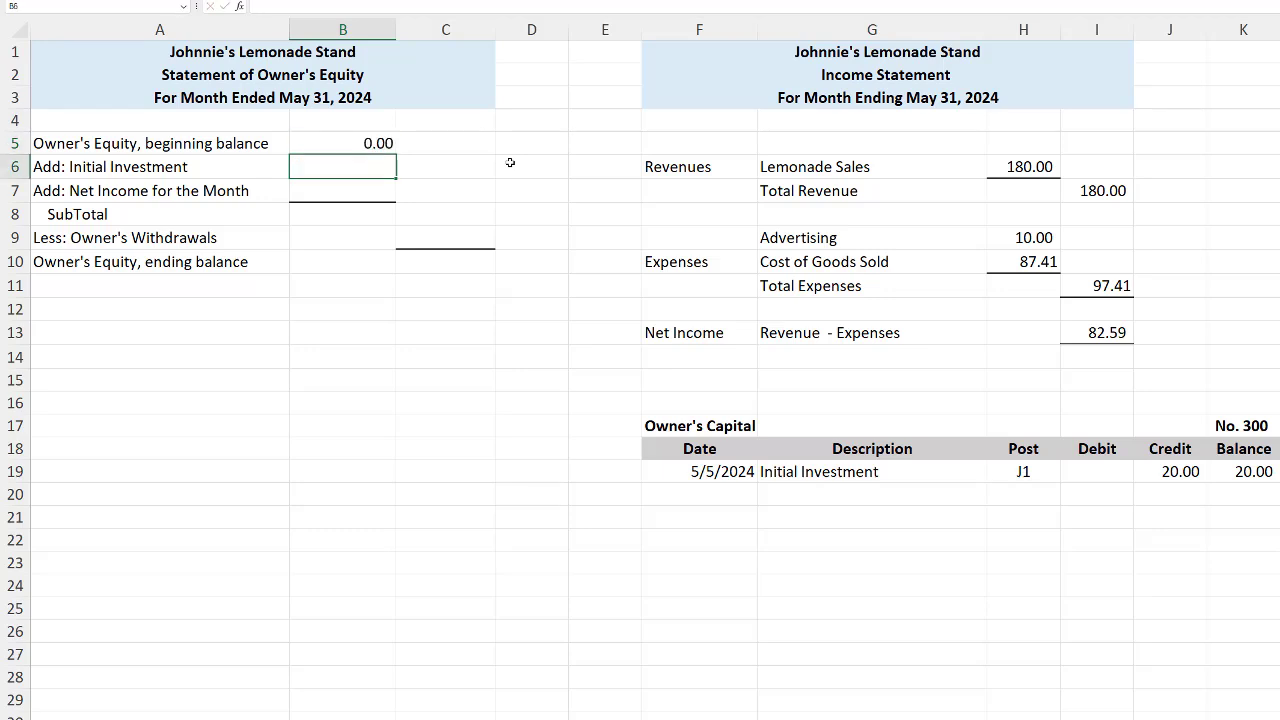
pyautogui.write('20')
pyautogui.press('Return')
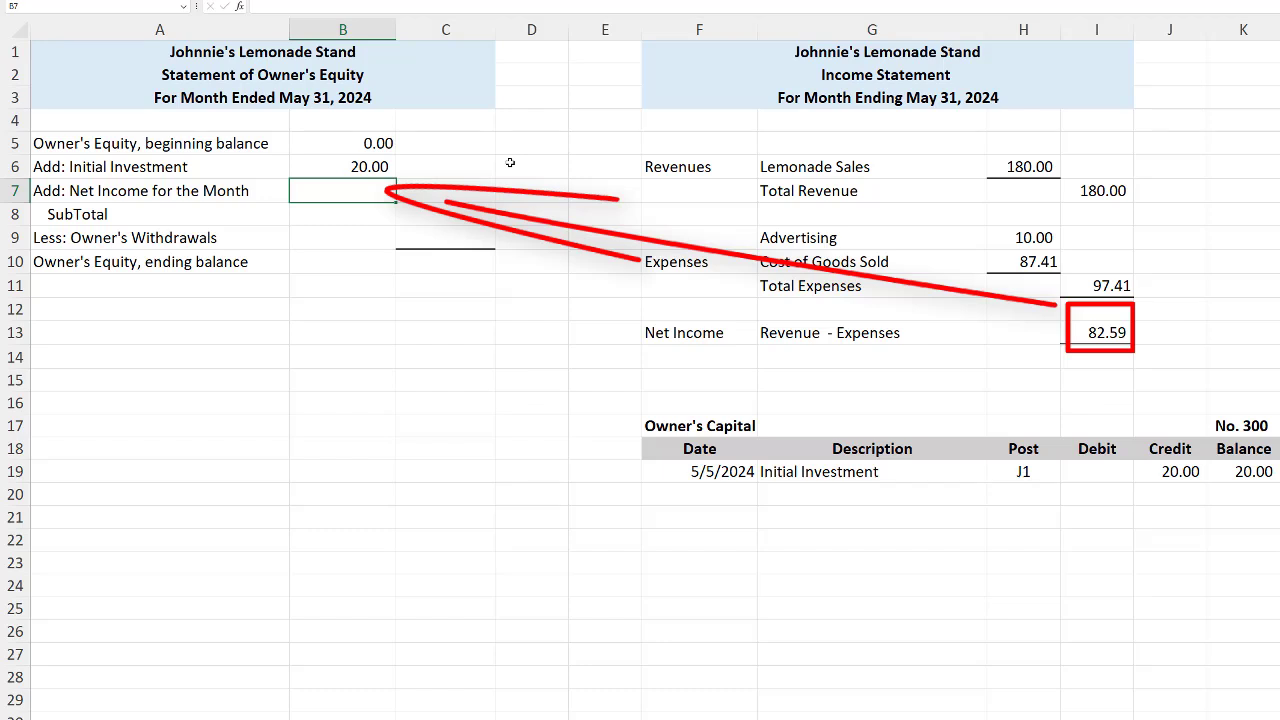
pyautogui.write('82.59')
pyautogui.press('Return')
# - Enter the 102.59 subtotal, 0.00 withdrawals and 102.59 ending owner's equity balance
pyautogui.press('Right')
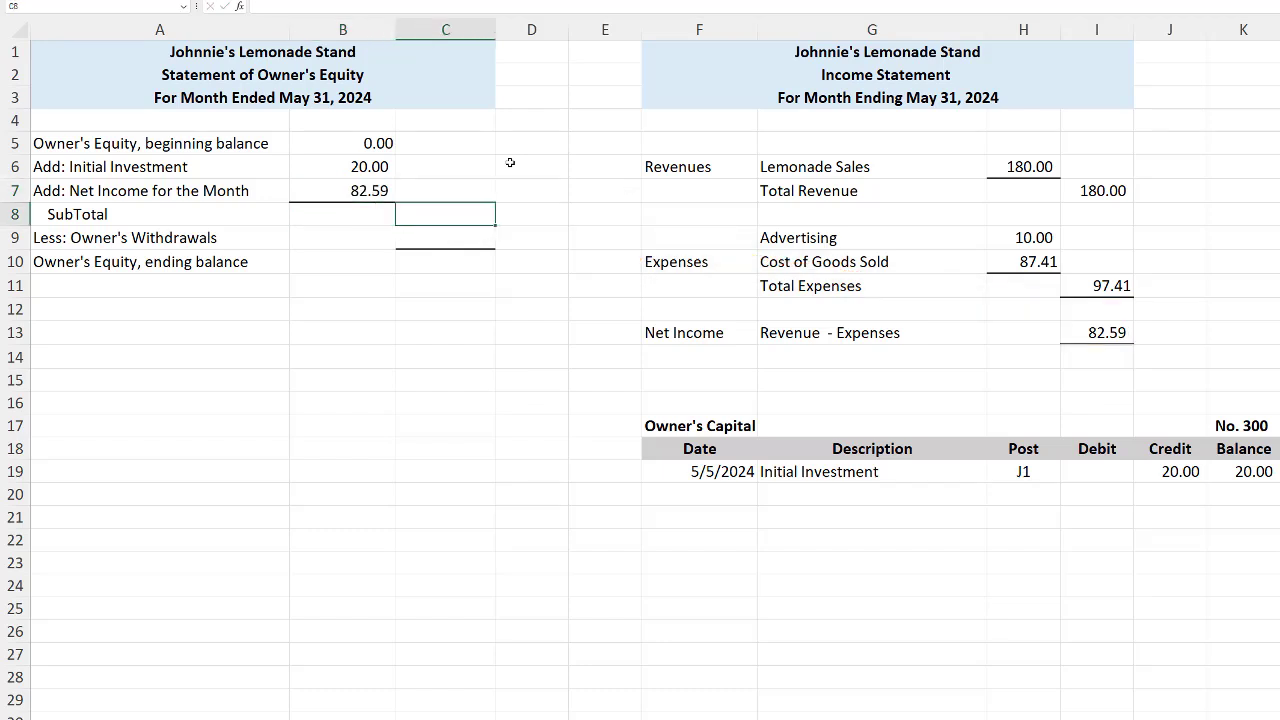
pyautogui.write('102.59')
pyautogui.press('Return')
pyautogui.press('Left')
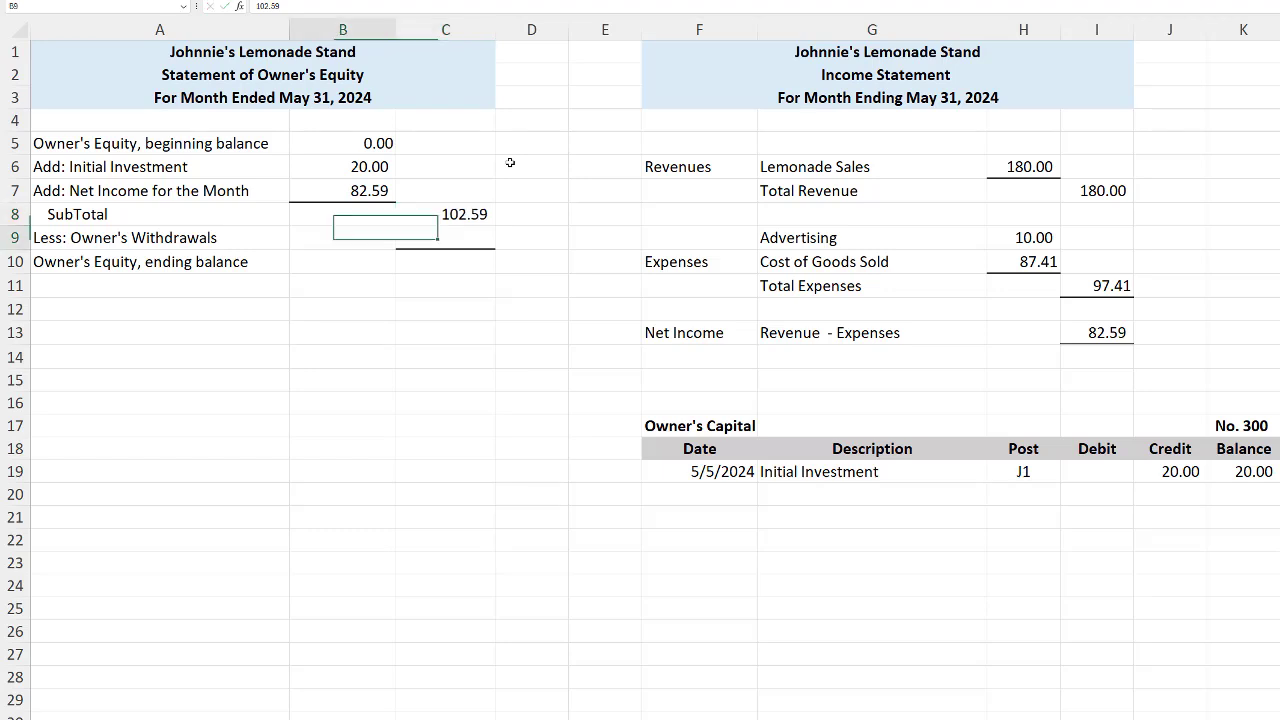
pyautogui.press('Right')
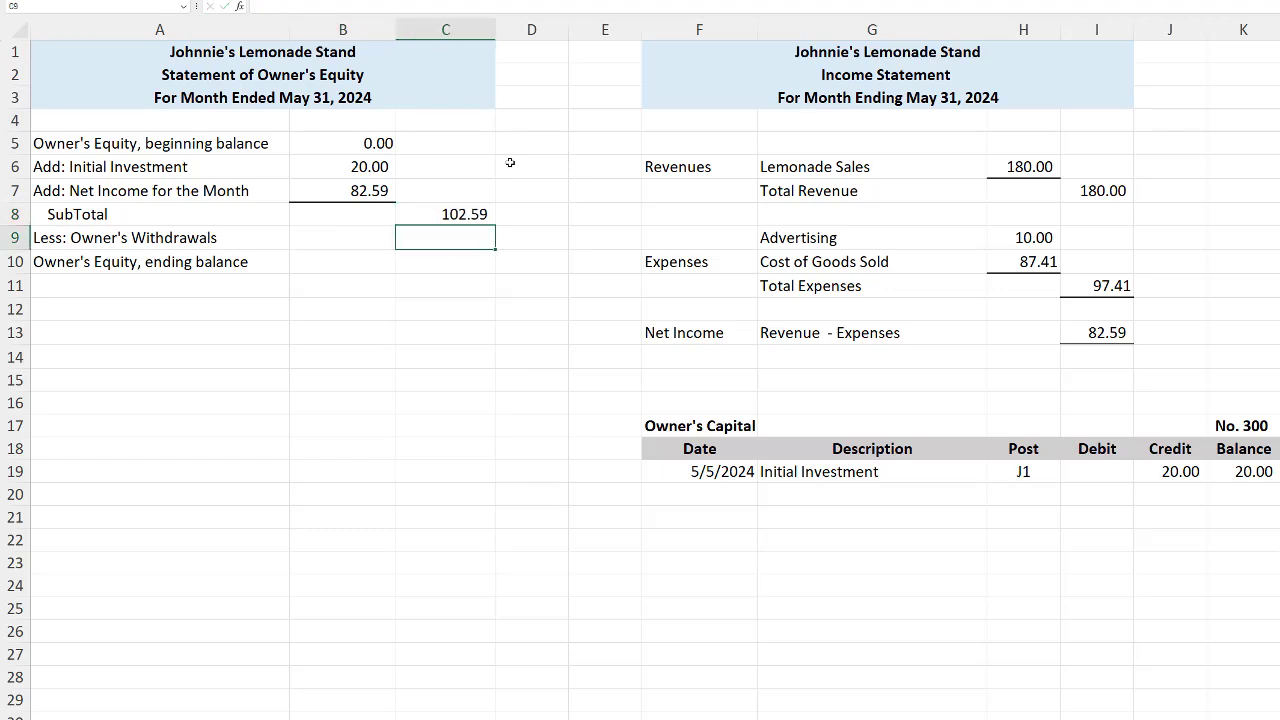
pyautogui.write('0')
pyautogui.press('Return')
pyautogui.press('Left')
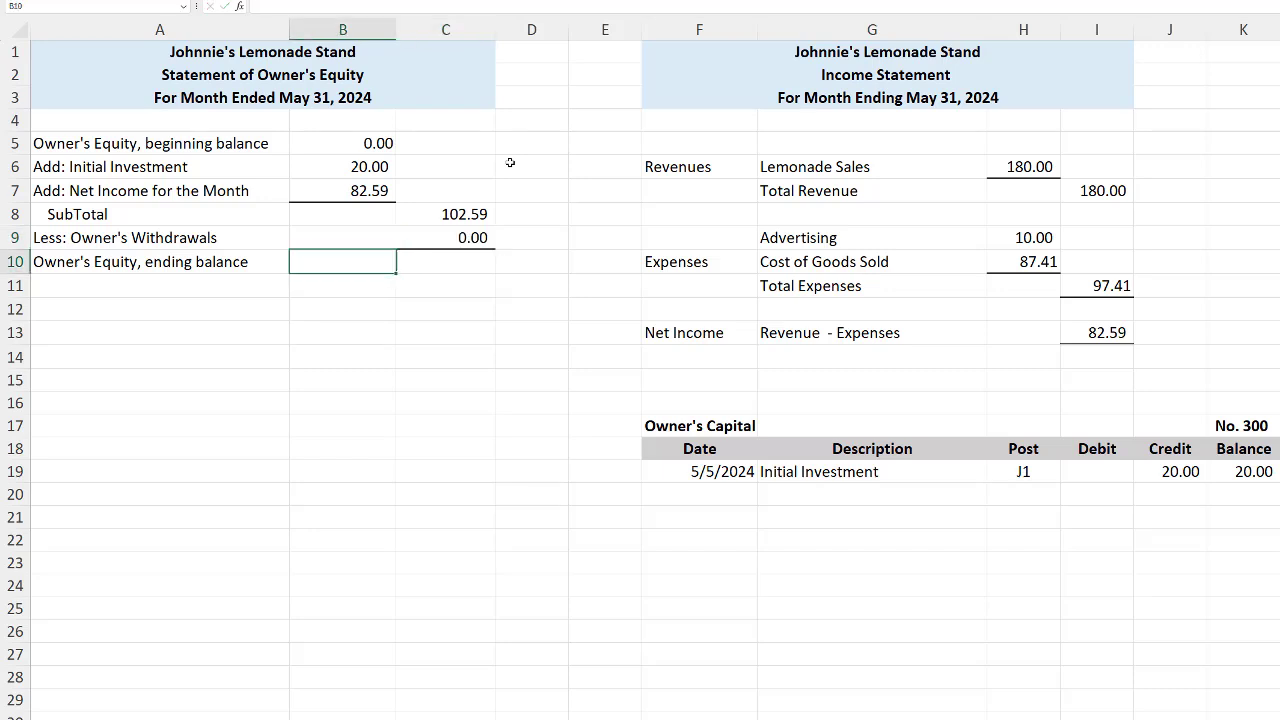
pyautogui.press('Right')
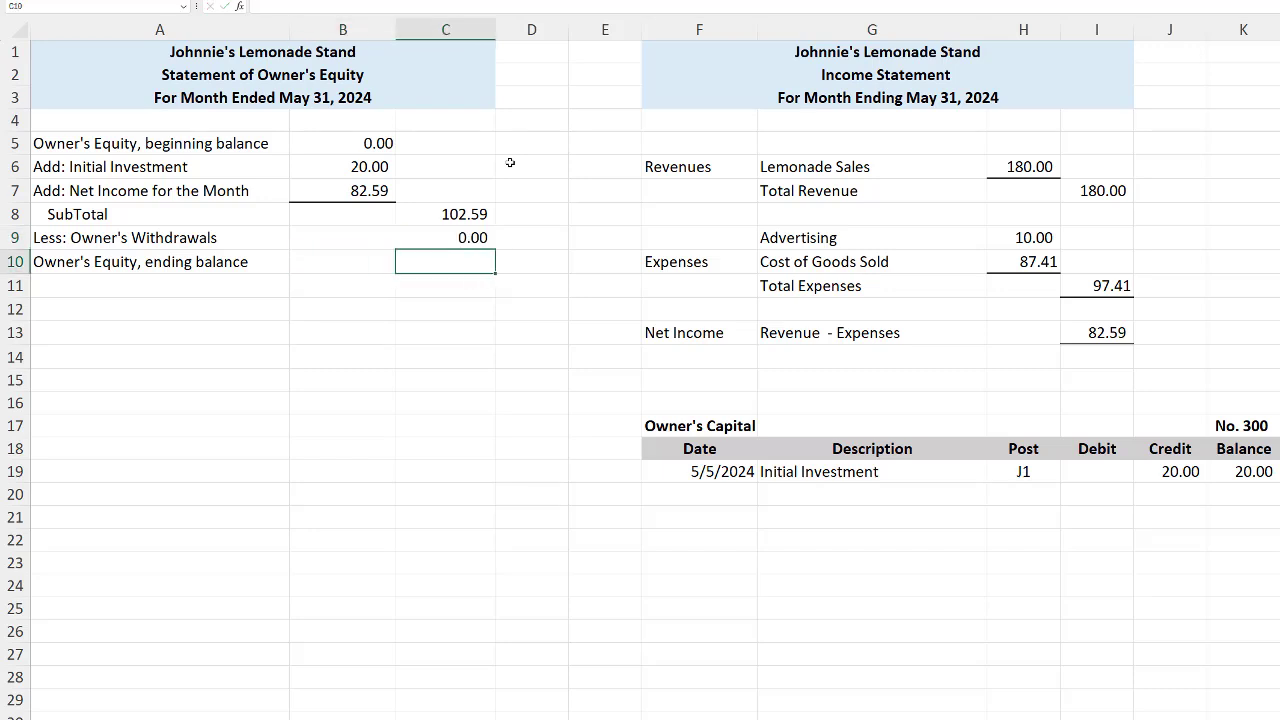
pyautogui.write('102.59')
pyautogui.press('Return')
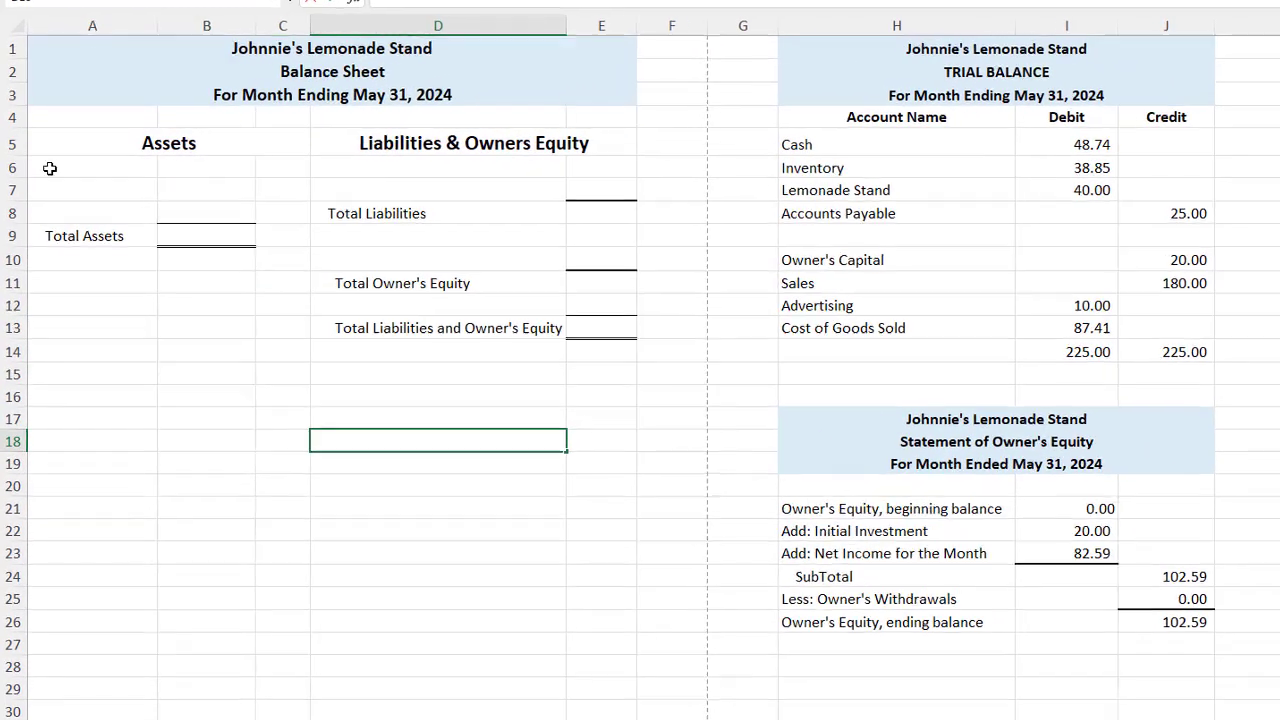
# - Select cell A6, the first row under Assets on the Balance Sheet
pyautogui.click(49, 168)
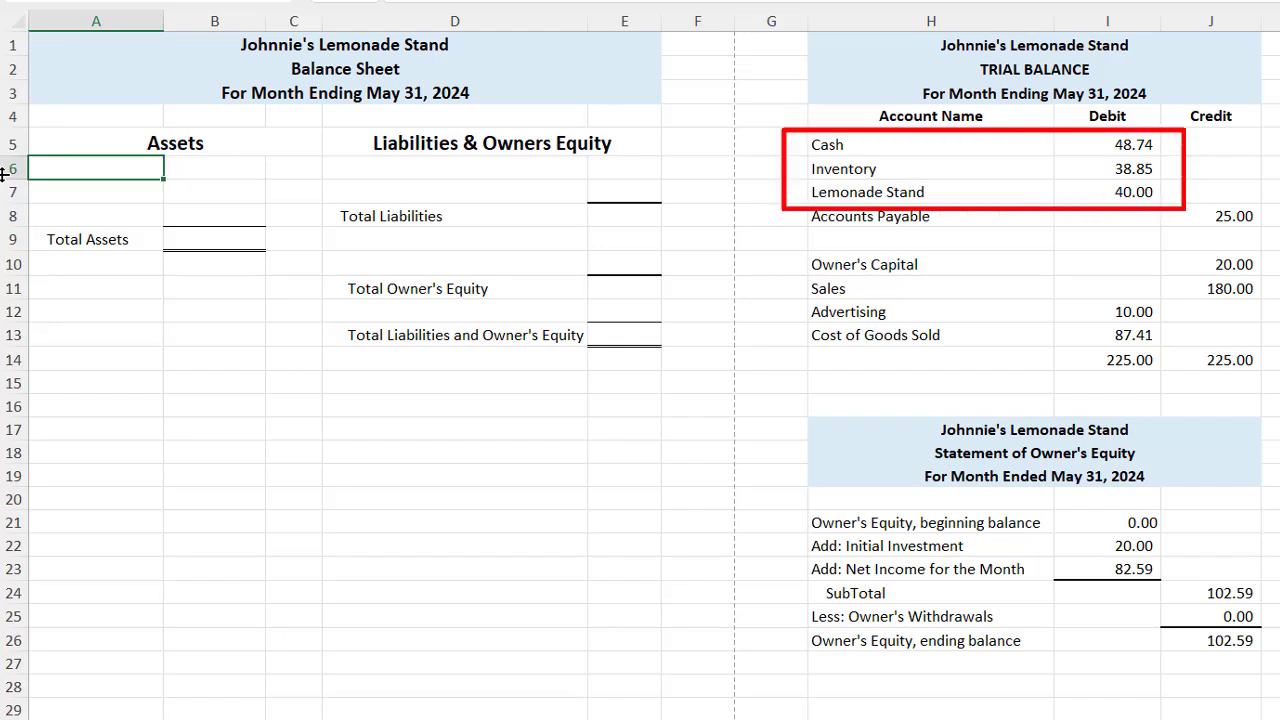
# - List the assets Cash 48.74, Inventory 38.85 and Lemonade Stand 40.00 in A6:B8
pyautogui.write('Cash')
pyautogui.press('Tab')
pyautogui.write('4')
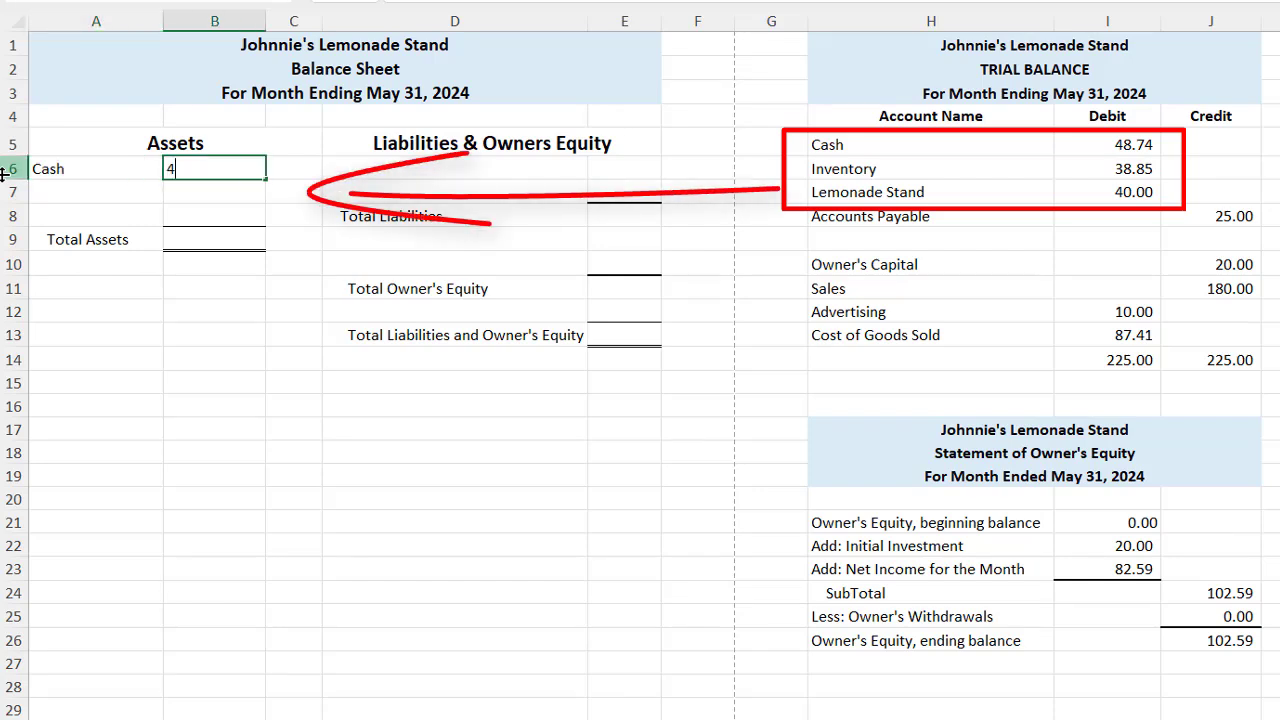
pyautogui.write('8.74')
pyautogui.press('Return')
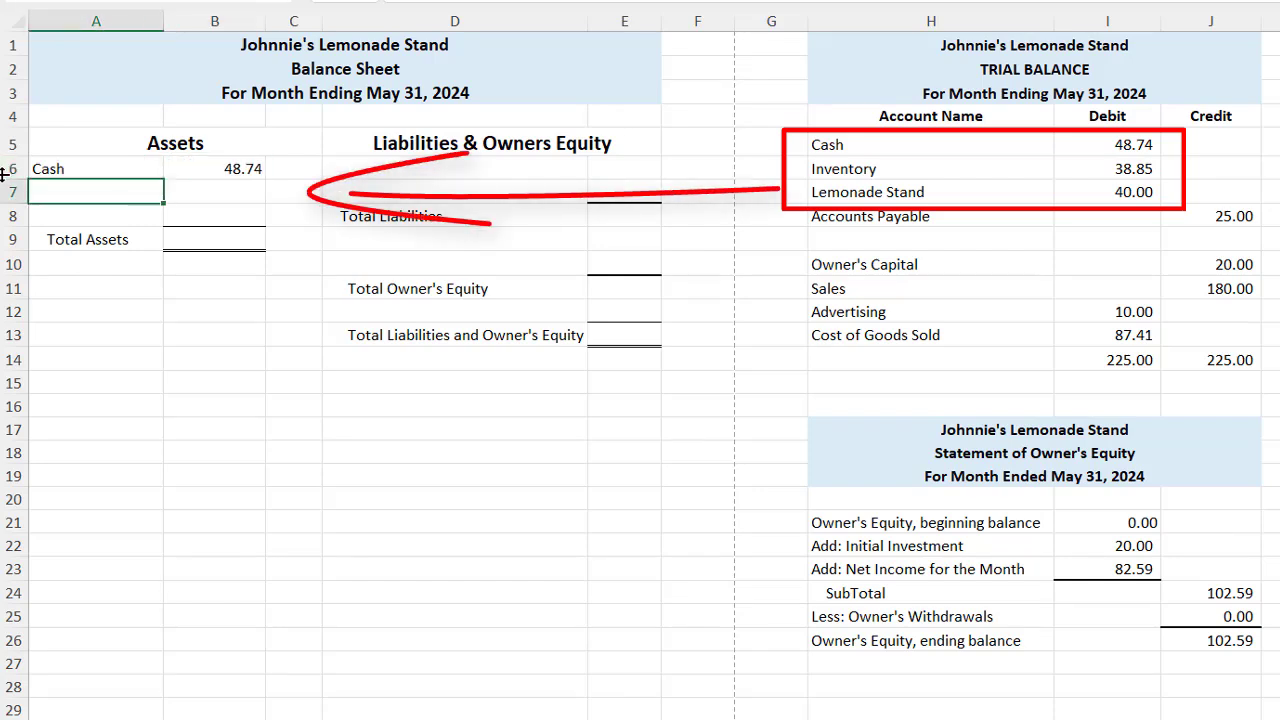
pyautogui.write('Inventory')
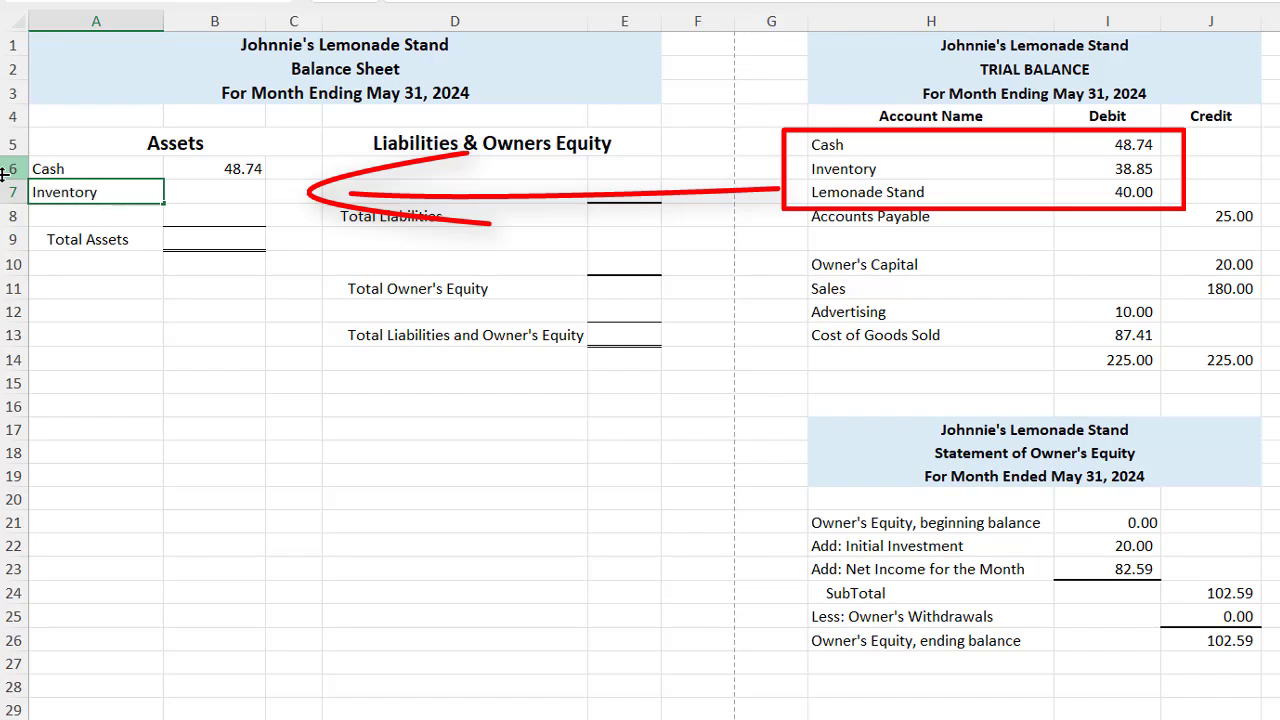
pyautogui.press('Tab')
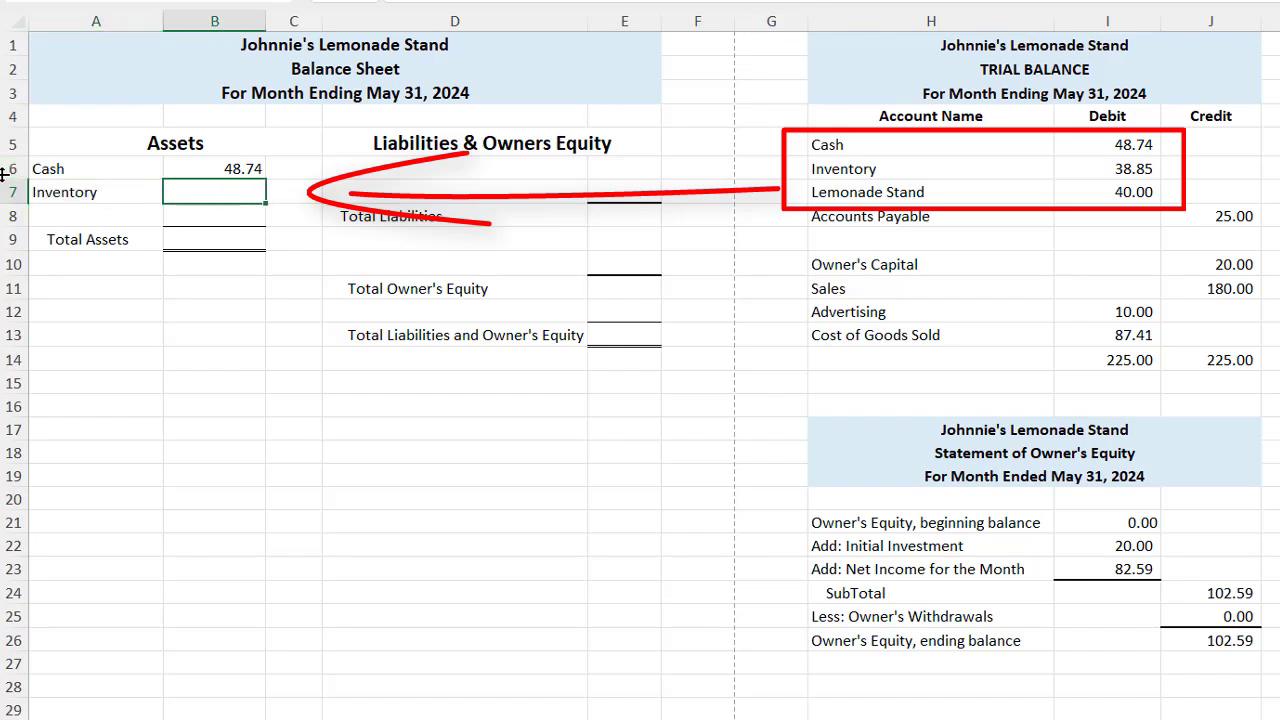
pyautogui.write('38.85')
pyautogui.press('Return')
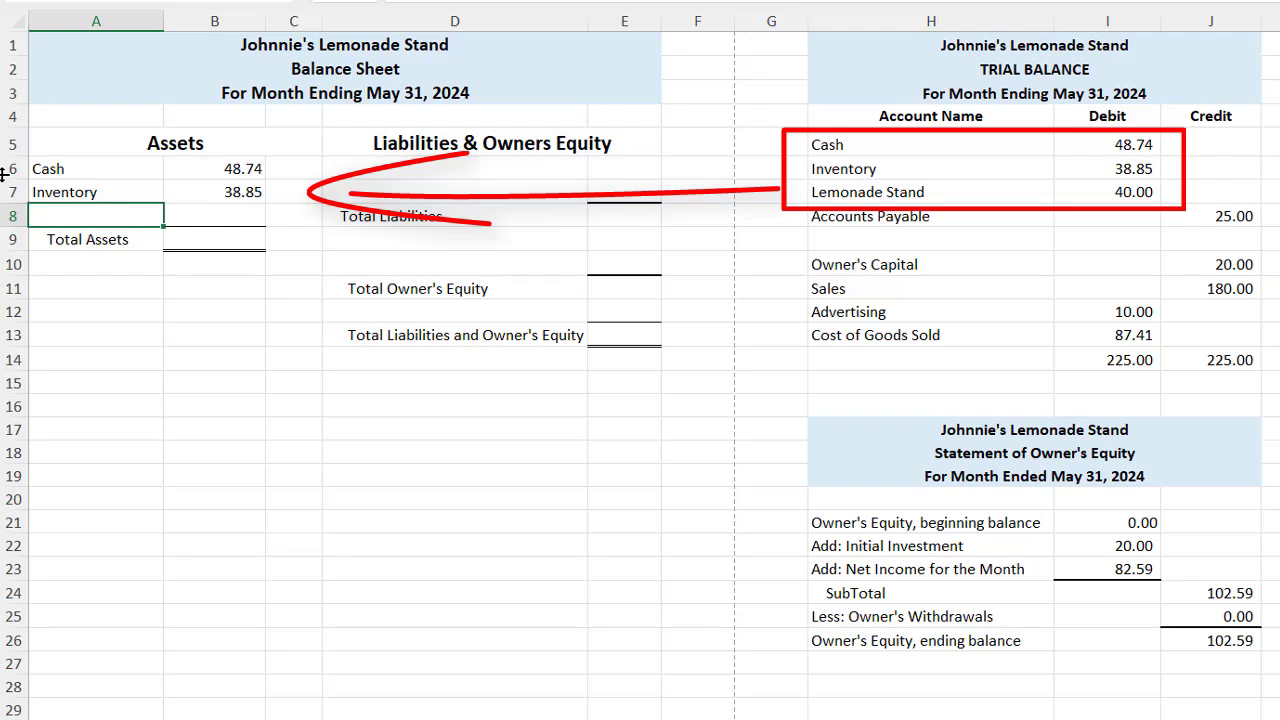
pyautogui.write('Lemonade S')
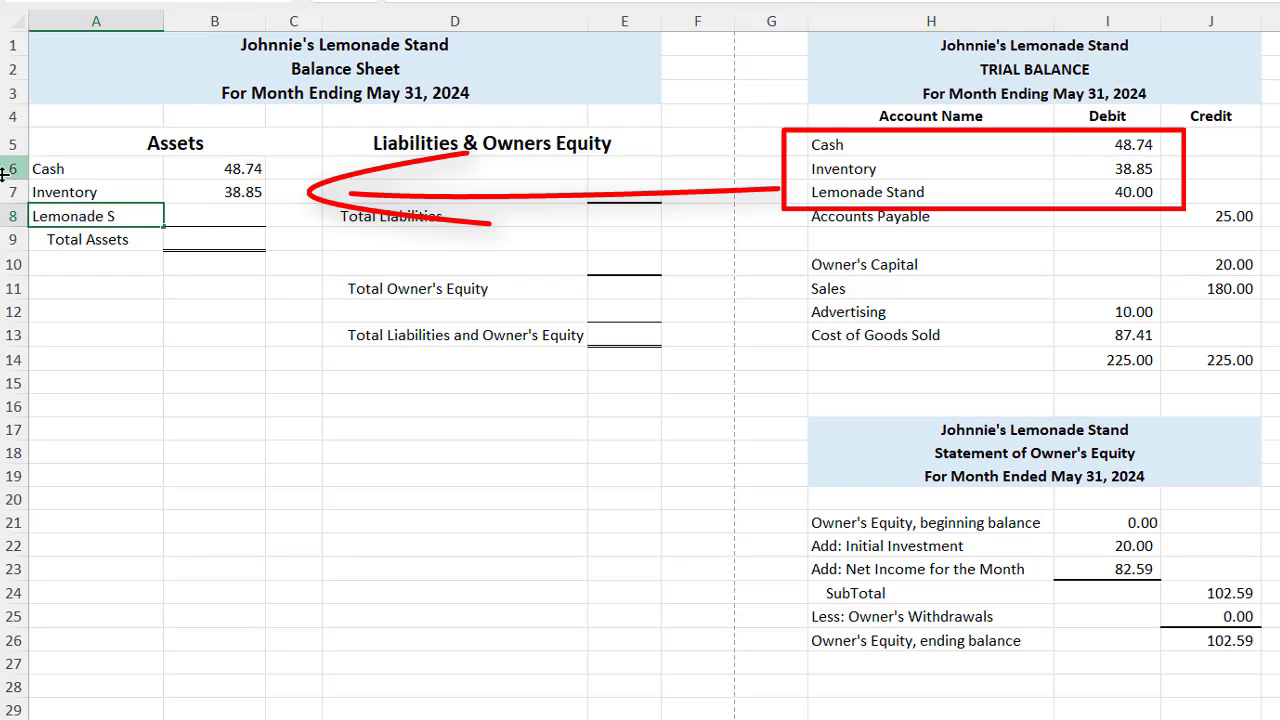
pyautogui.write('tand')
pyautogui.press('Tab')
pyautogui.write('40')
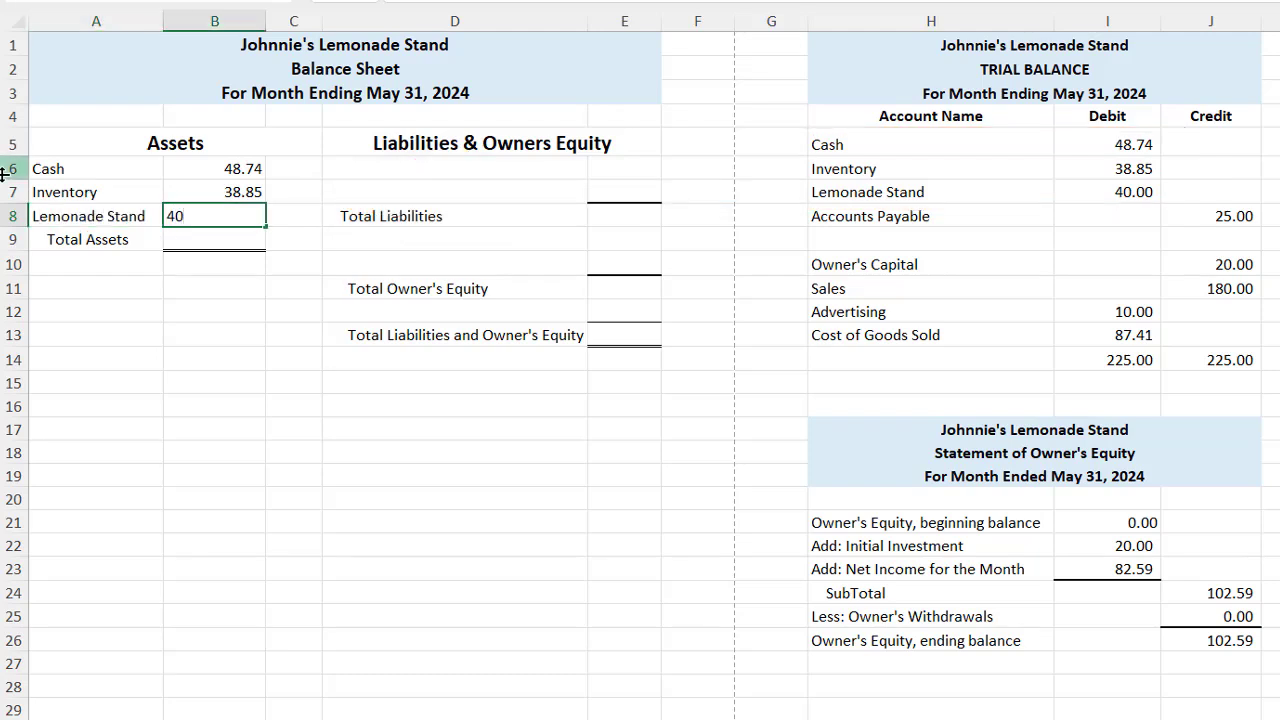
pyautogui.write('.00')
pyautogui.press('Return')
# - Total the assets with =SUM(B6:B8) in B9, giving 127.59
pyautogui.press('Tab')
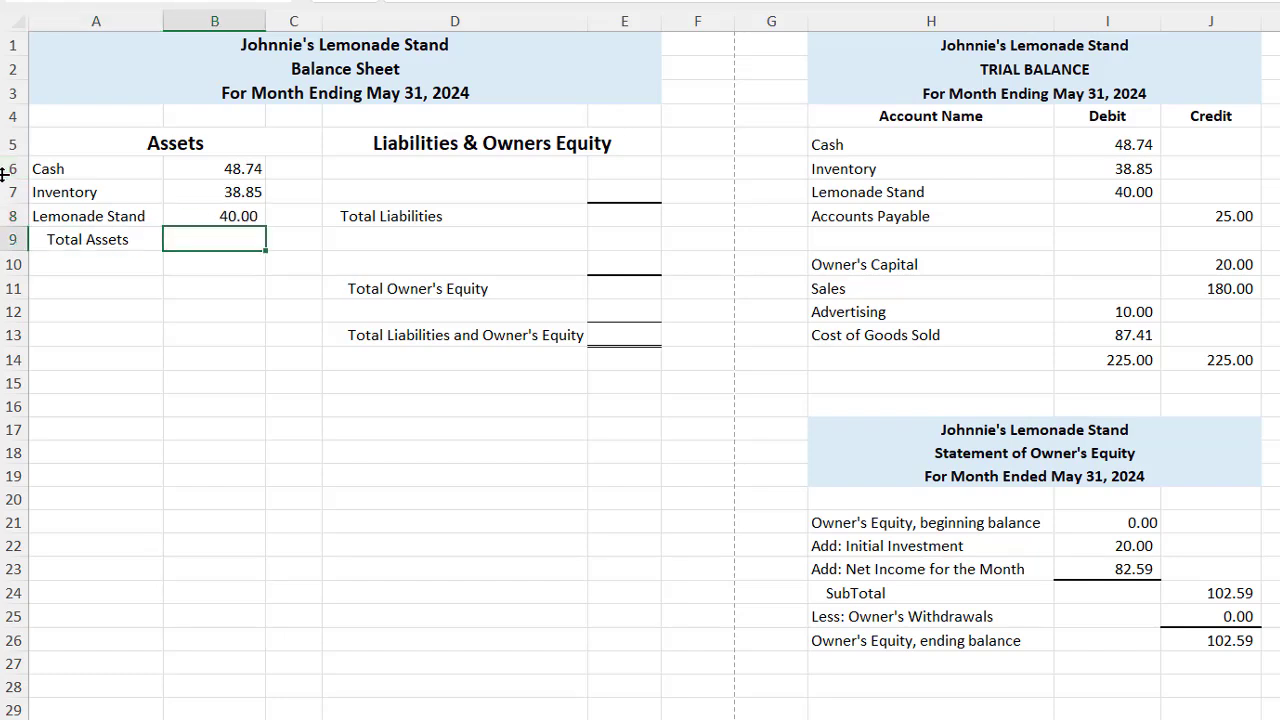
pyautogui.write('=sum(')
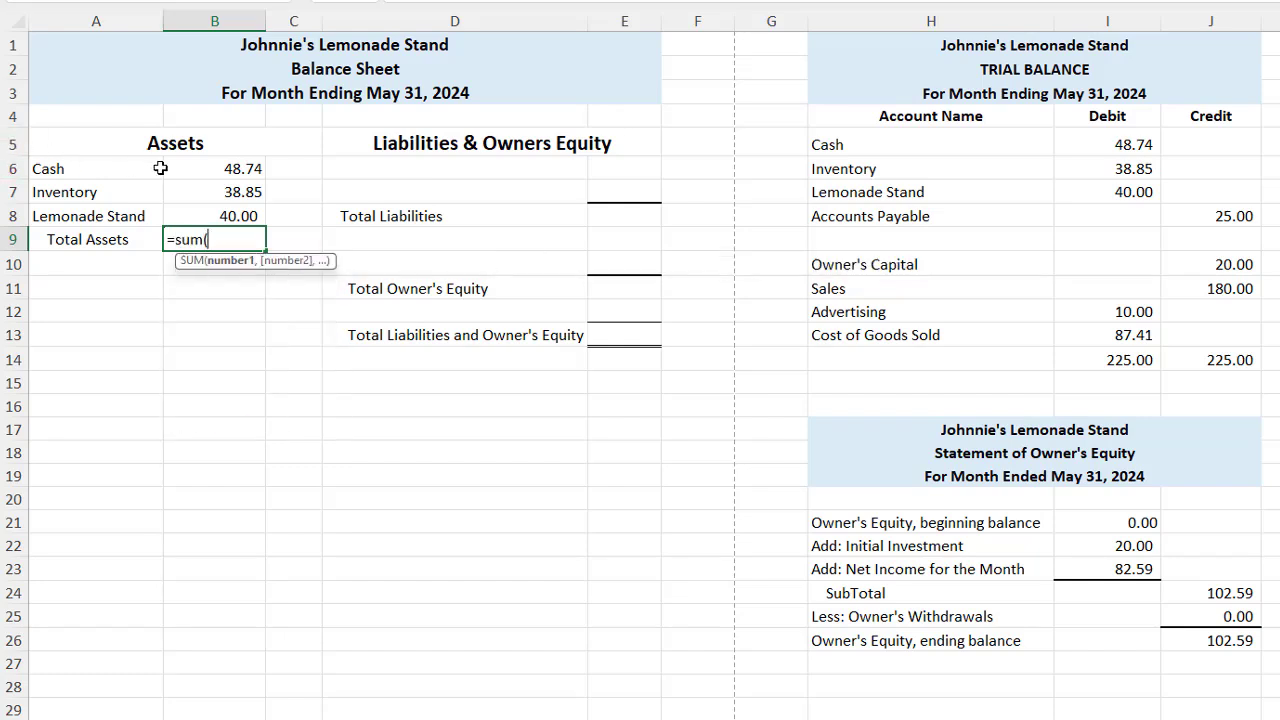
pyautogui.moveTo(165, 167); pyautogui.dragTo(179, 205)
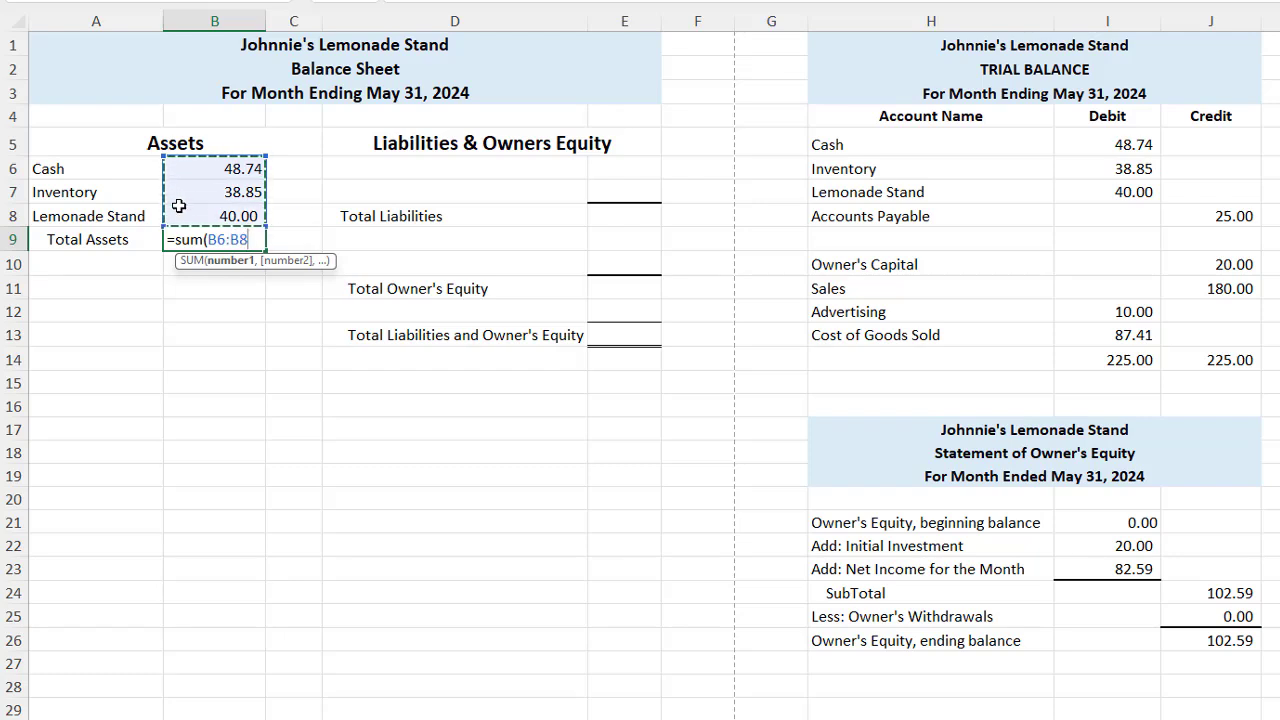
pyautogui.write(')')
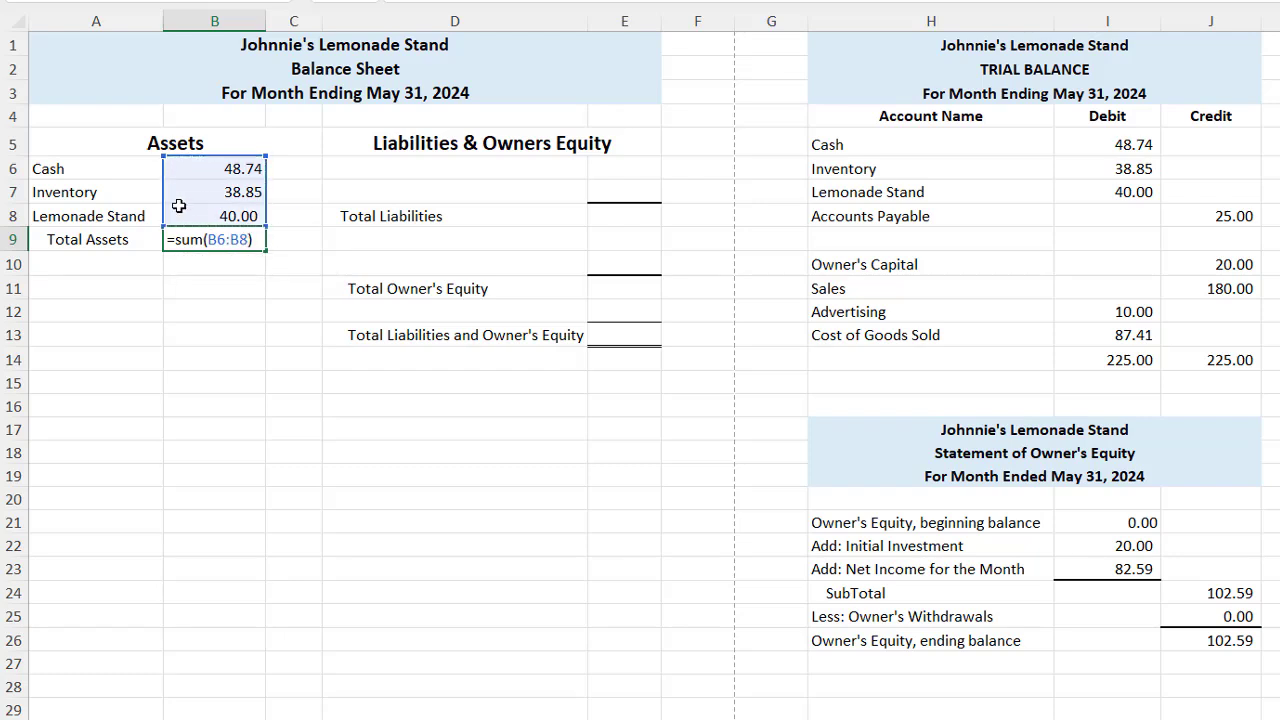
pyautogui.press('Return')
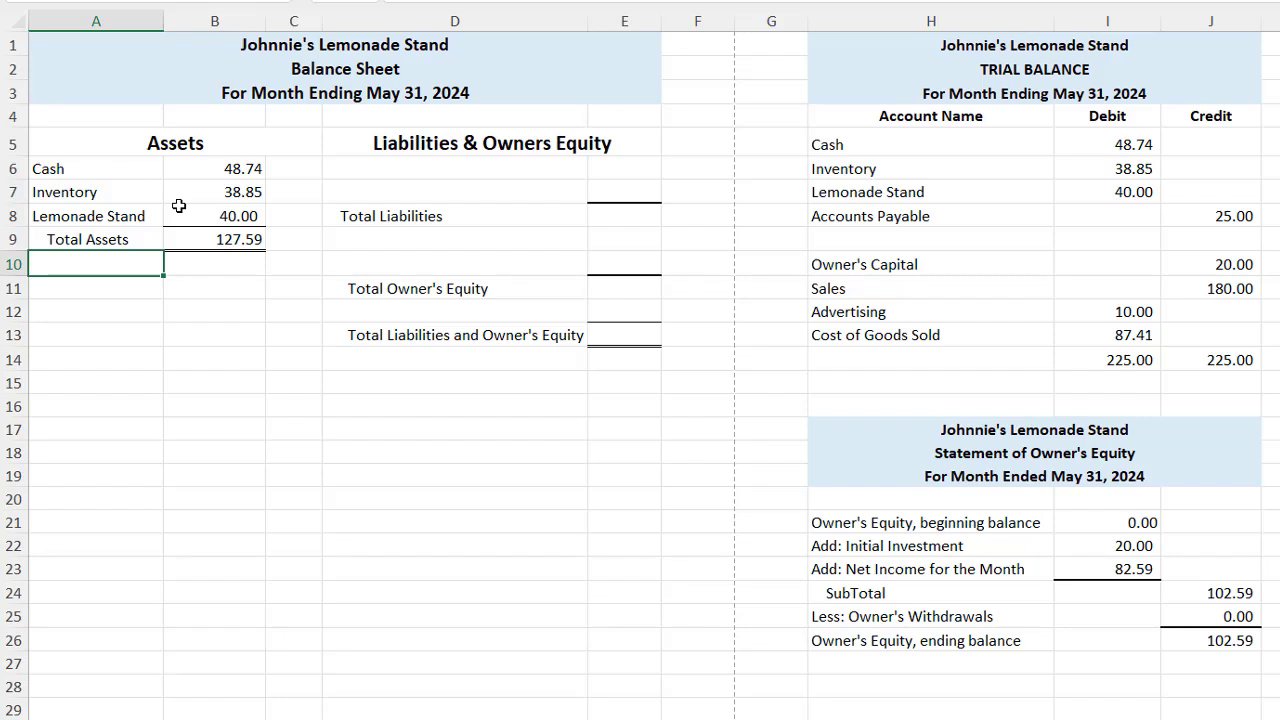
# - Enter Accounts Payable at 25.00 and Total Liabilities at 25.00 on the balance sheet
pyautogui.click(368, 190)
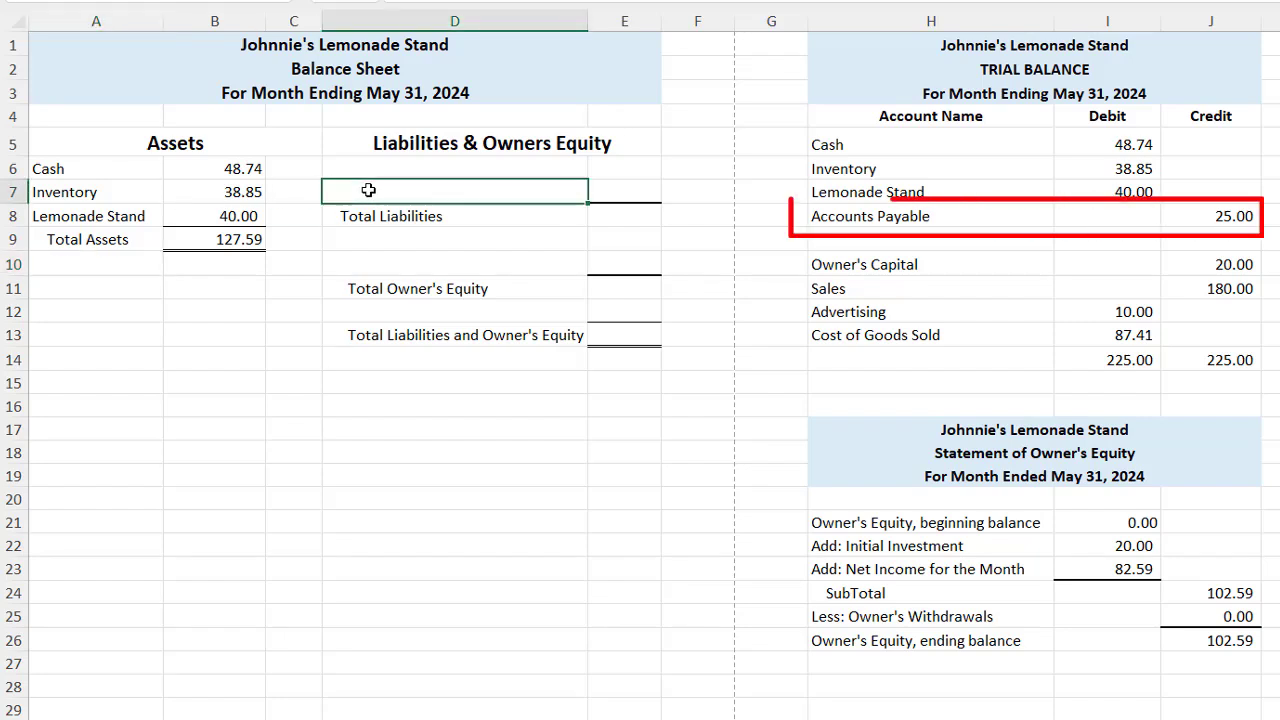
pyautogui.write('Accounts')
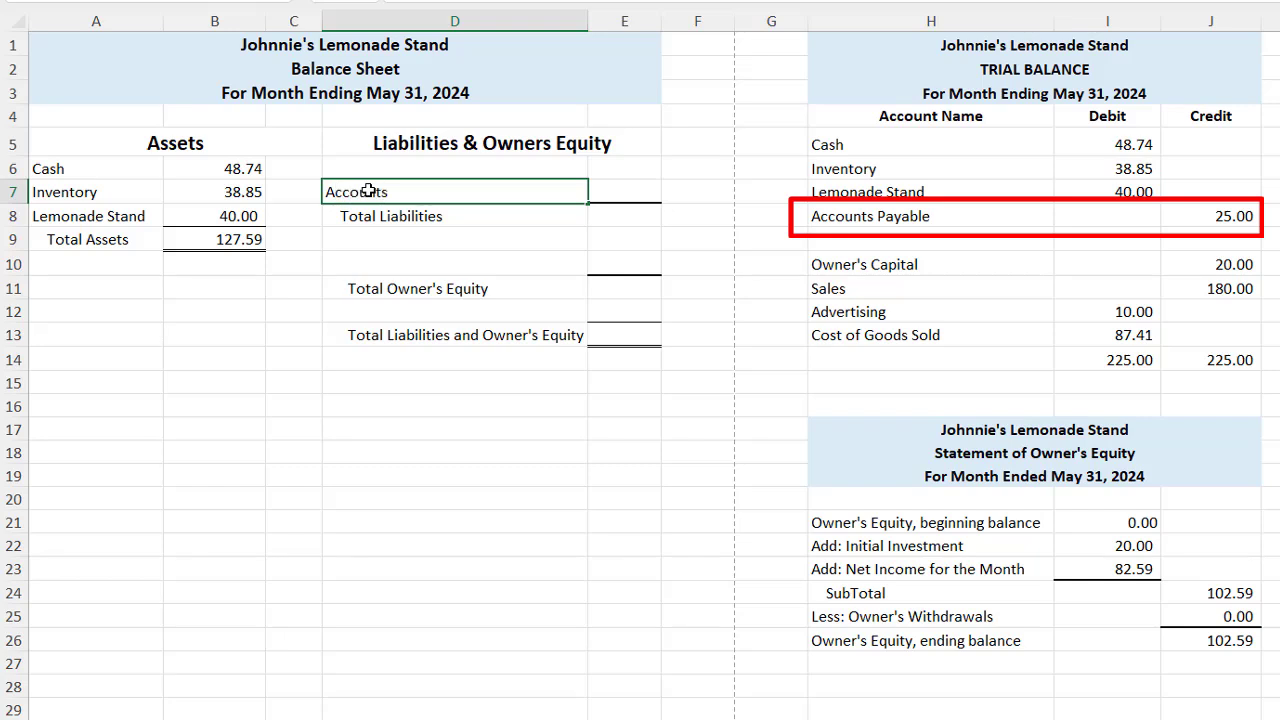
pyautogui.write(' Payable')
pyautogui.press('Tab')
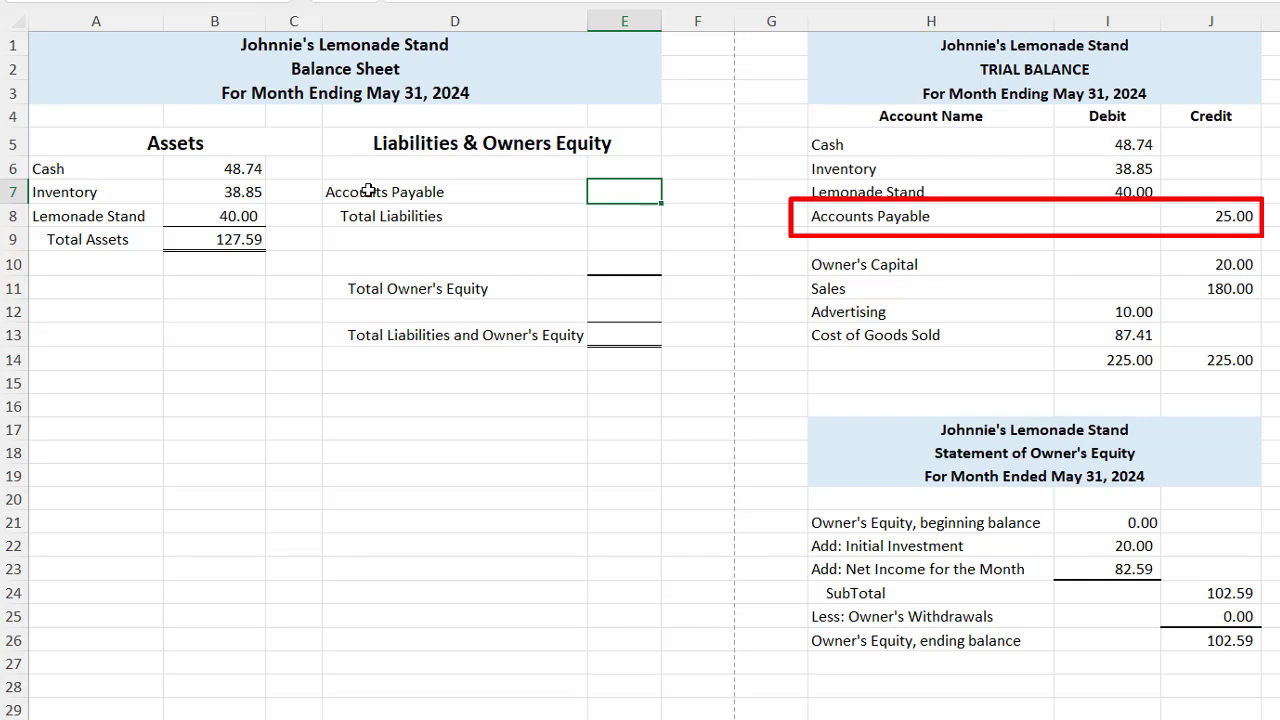
pyautogui.write('25')
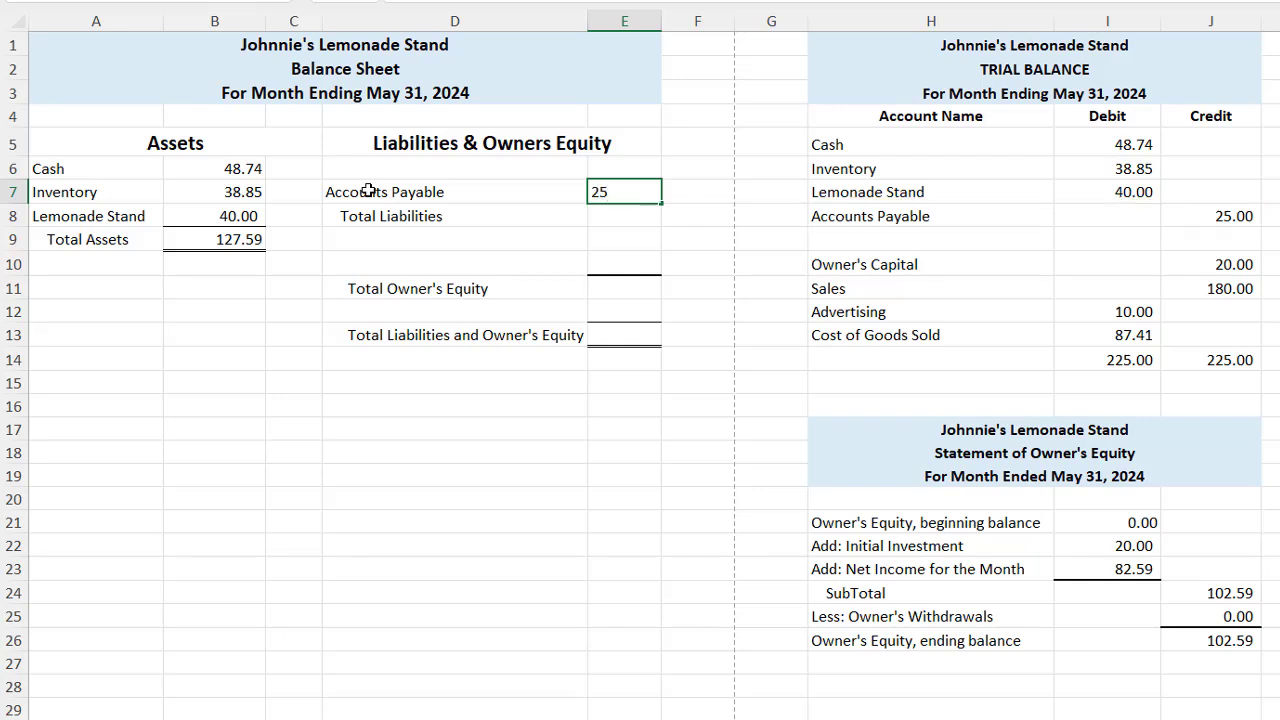
pyautogui.press('Return')
pyautogui.press('Tab')
pyautogui.write('25')
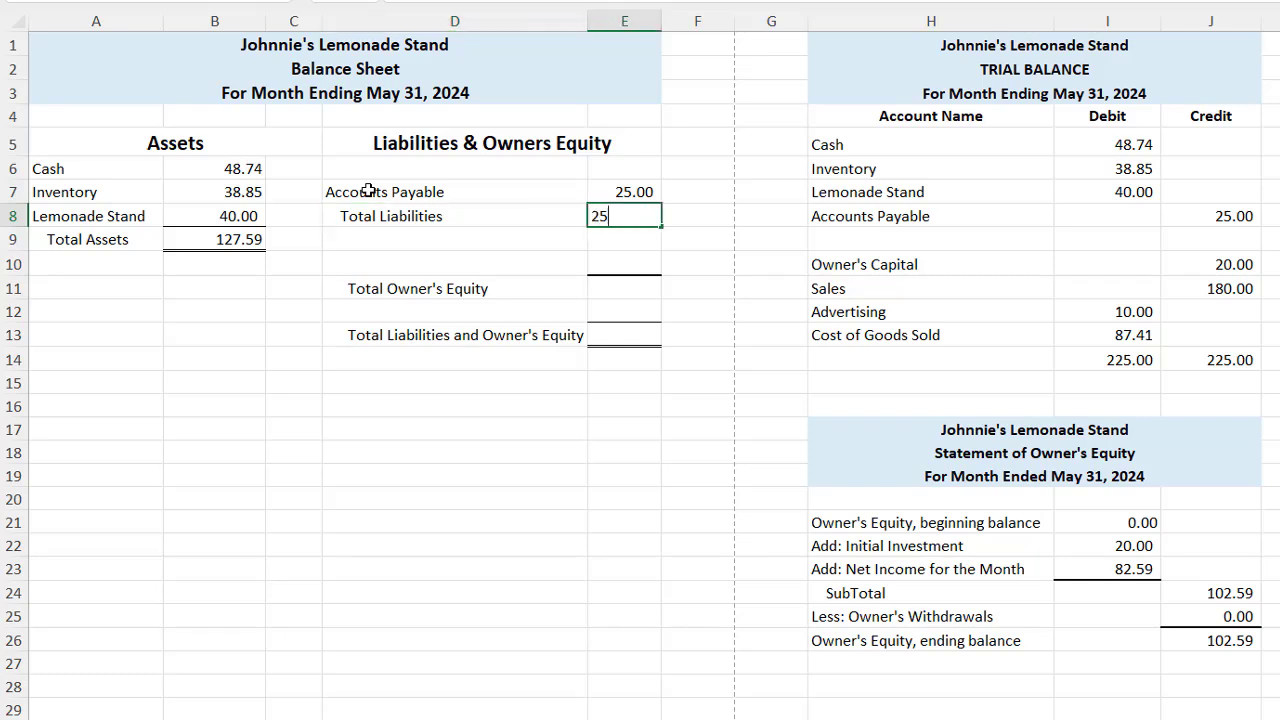
pyautogui.press('Tab')
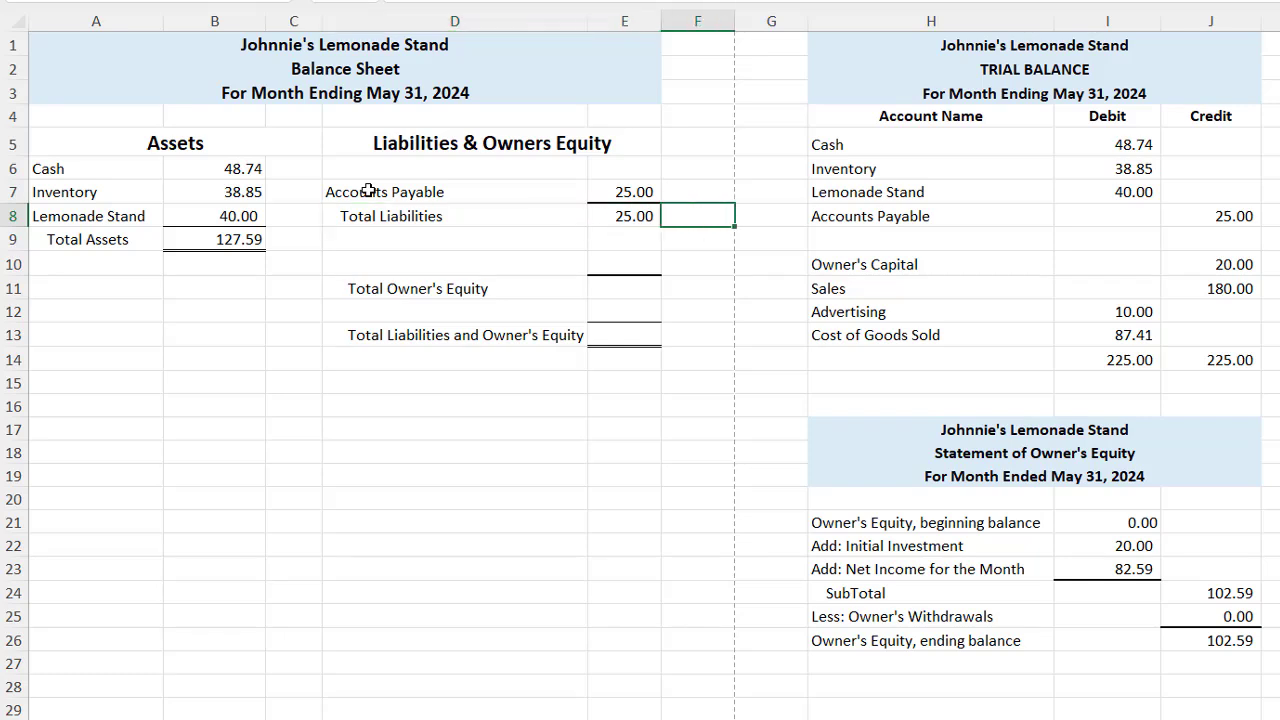
pyautogui.click(428, 264)
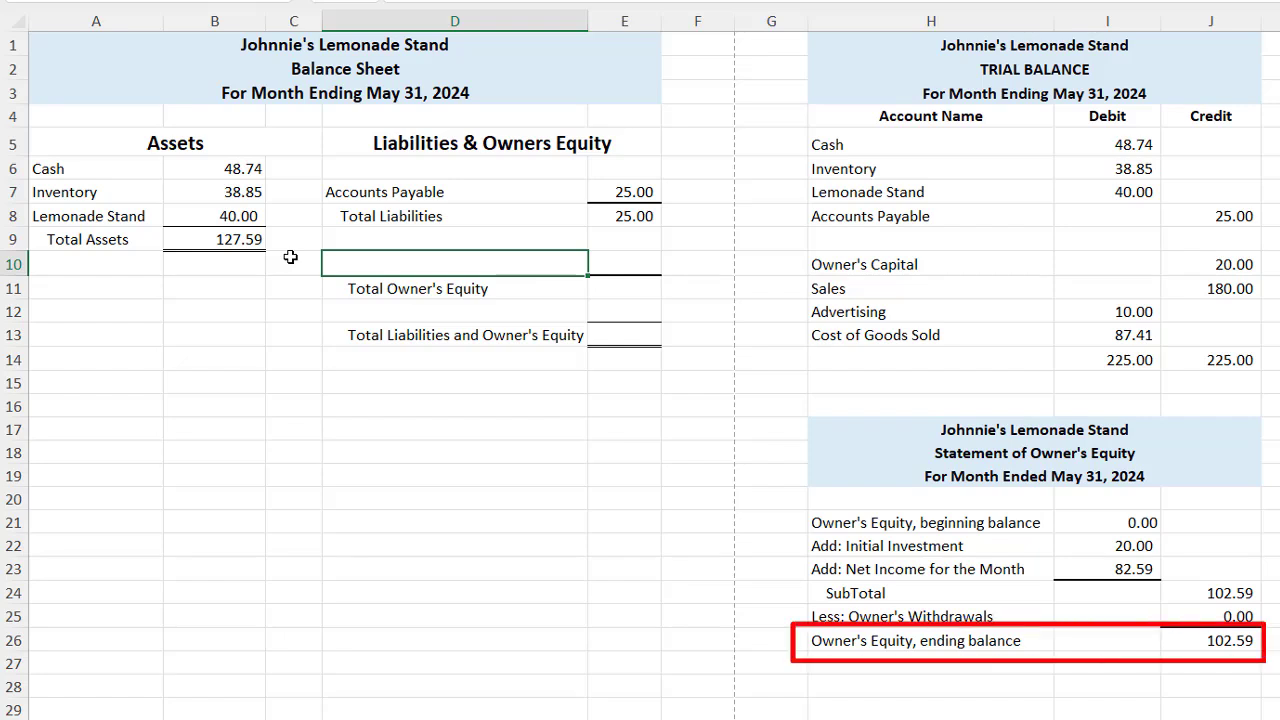
# - Enter Owner's Equity at 102.59 and Total Owner's Equity at 102.59
pyautogui.write("Owner's Equity")
pyautogui.press('Tab')
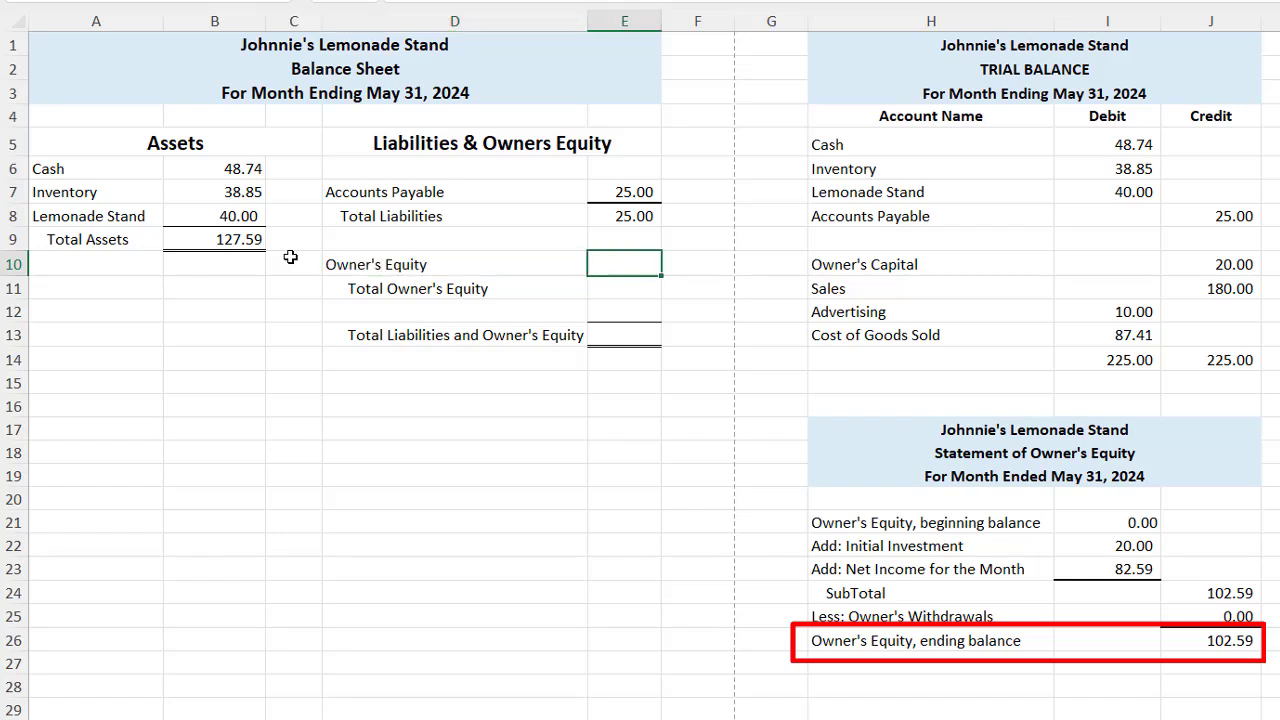
pyautogui.write('10')
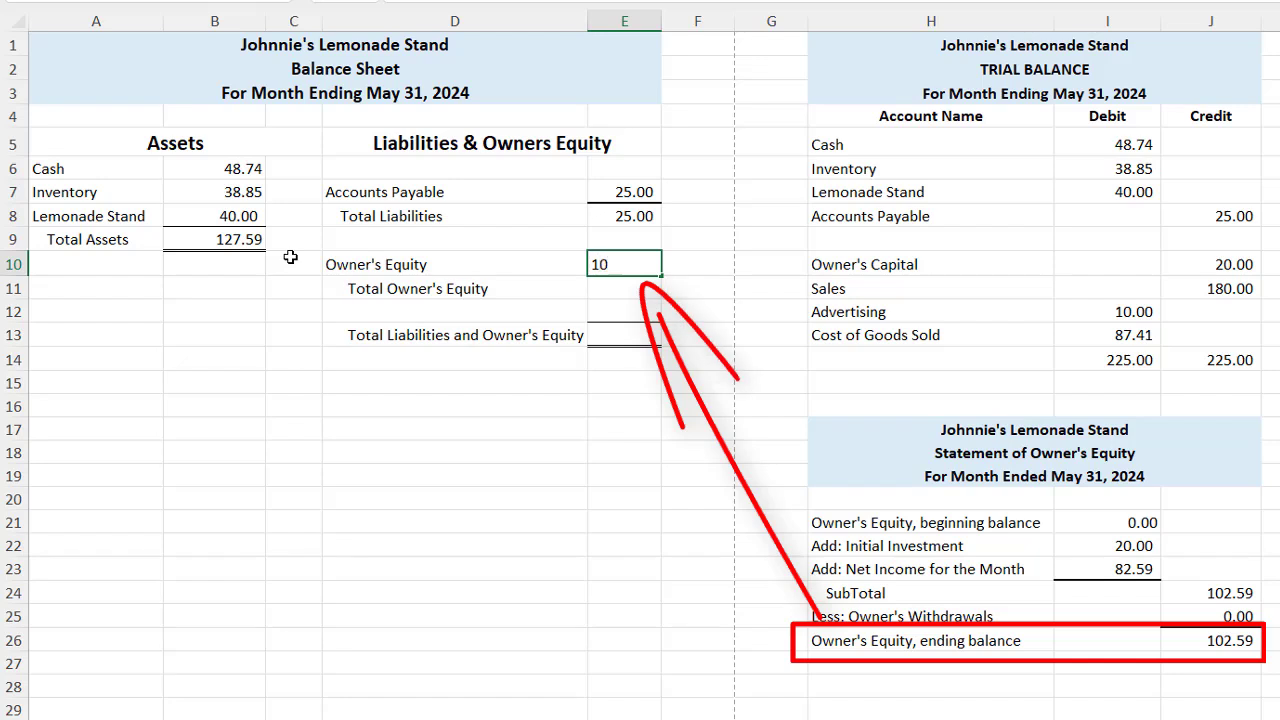
pyautogui.write('2.59')
pyautogui.press('Return')
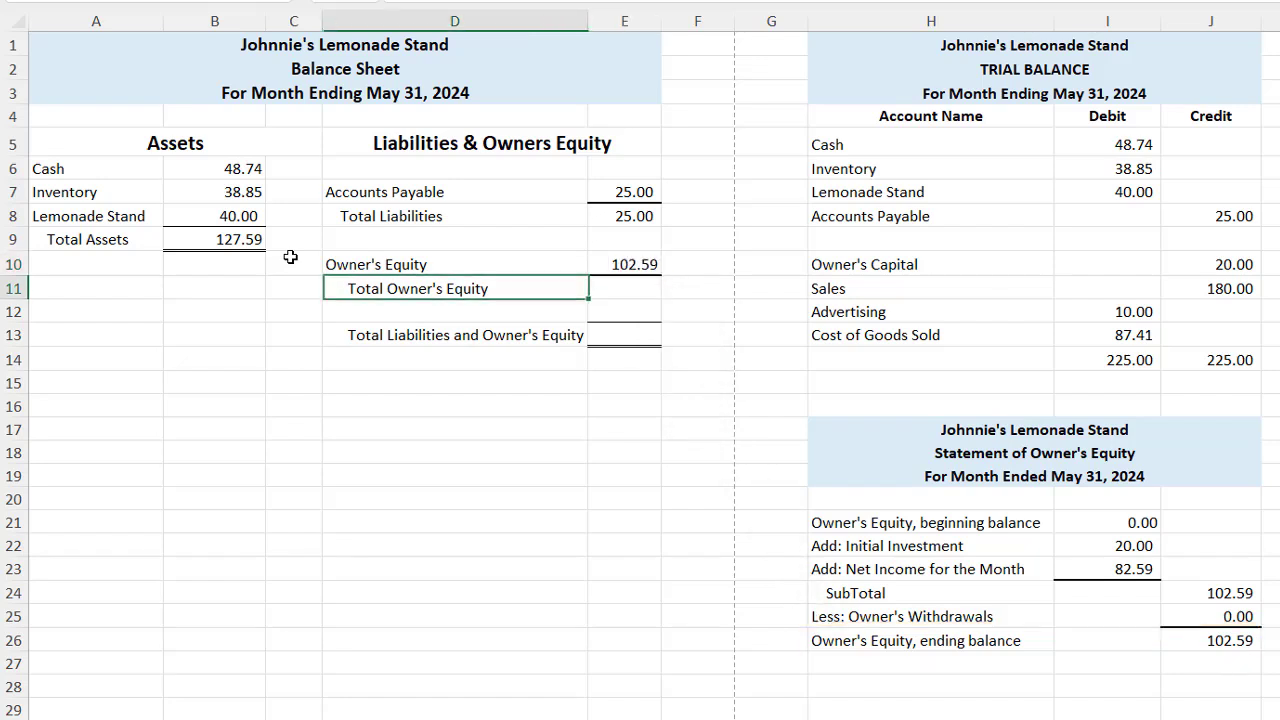
pyautogui.press('Tab')
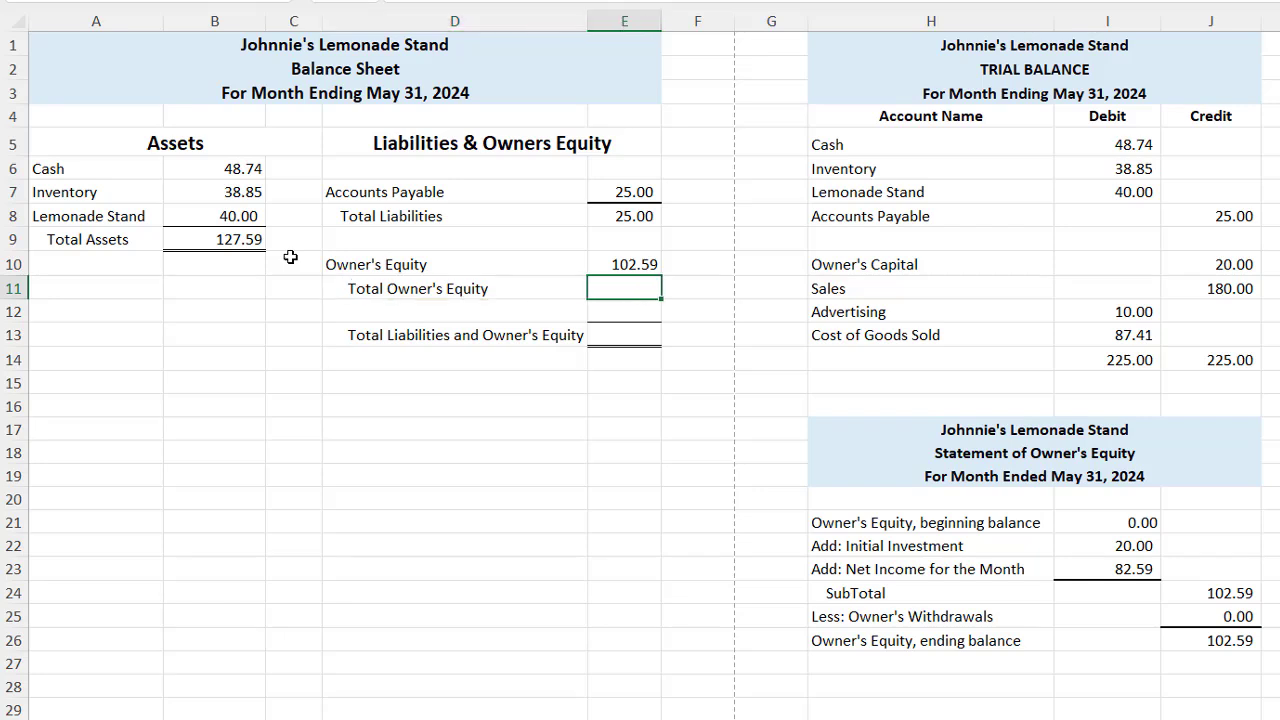
pyautogui.write('102.59')
pyautogui.press('Return')
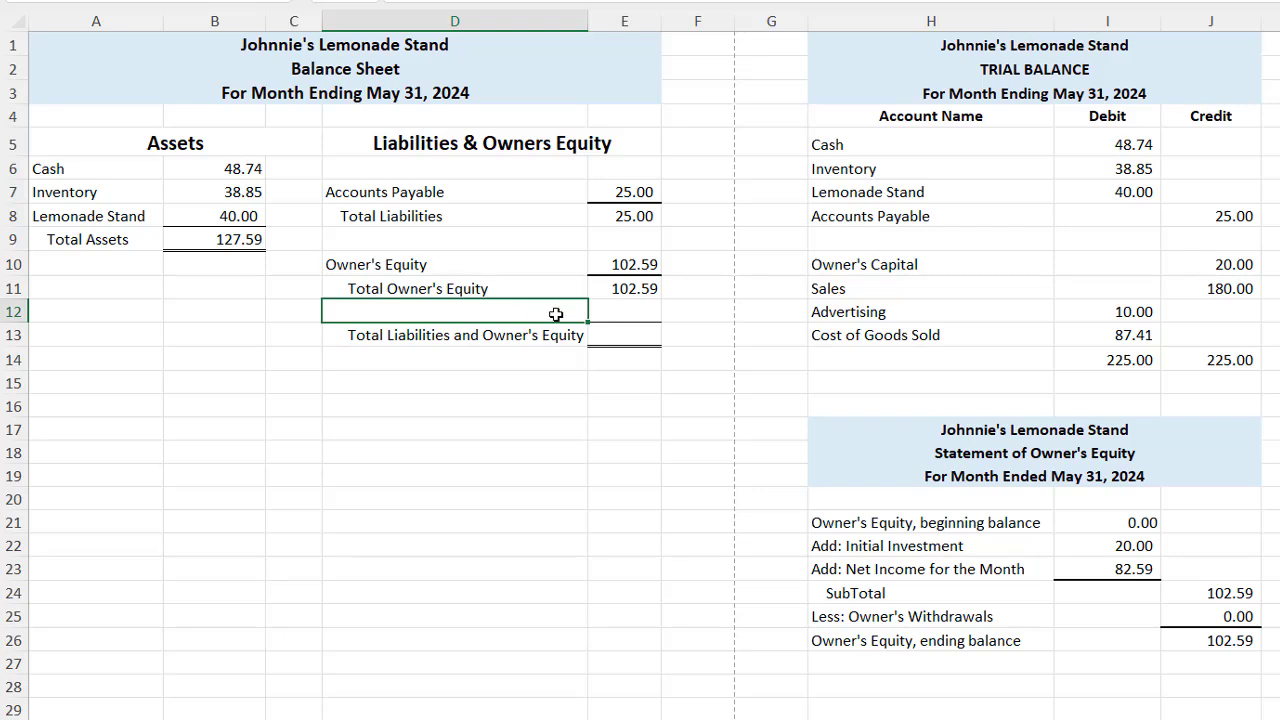
# - Enter =E8+E11 in E13 for Total Liabilities and Owner's Equity, giving 127.59
pyautogui.click(601, 334)
pyautogui.write('=')
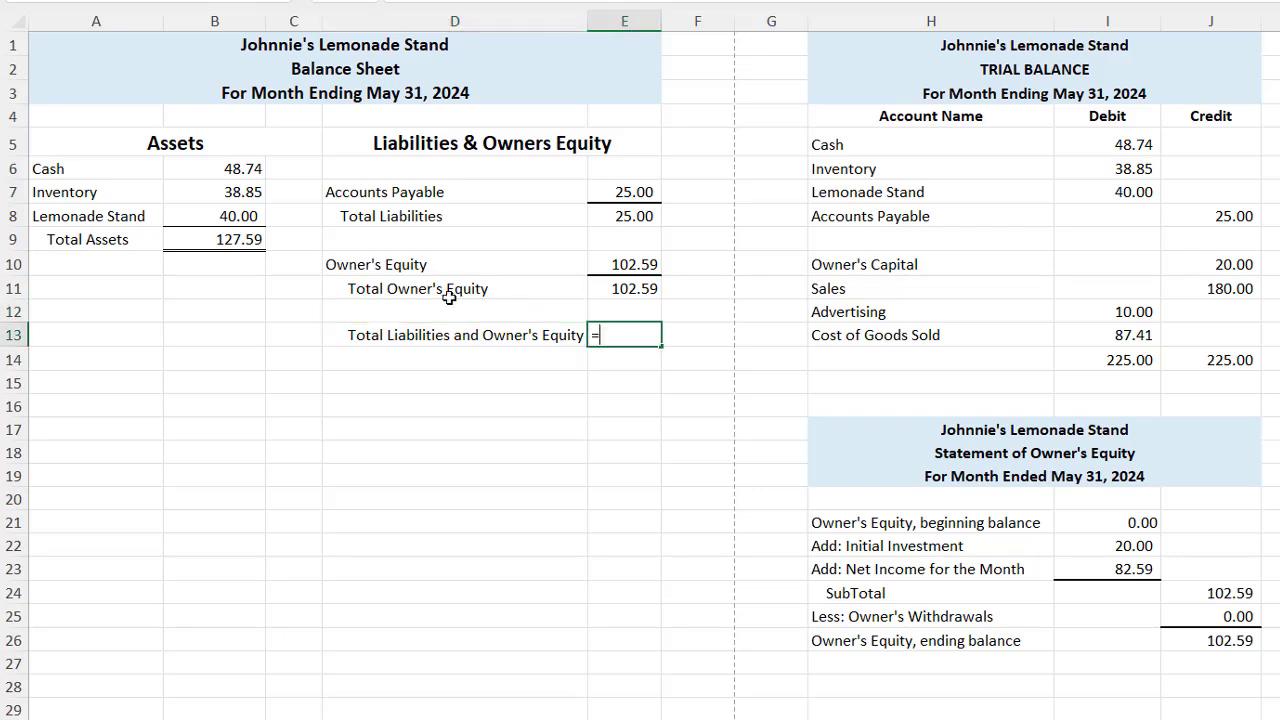
pyautogui.click(594, 221)
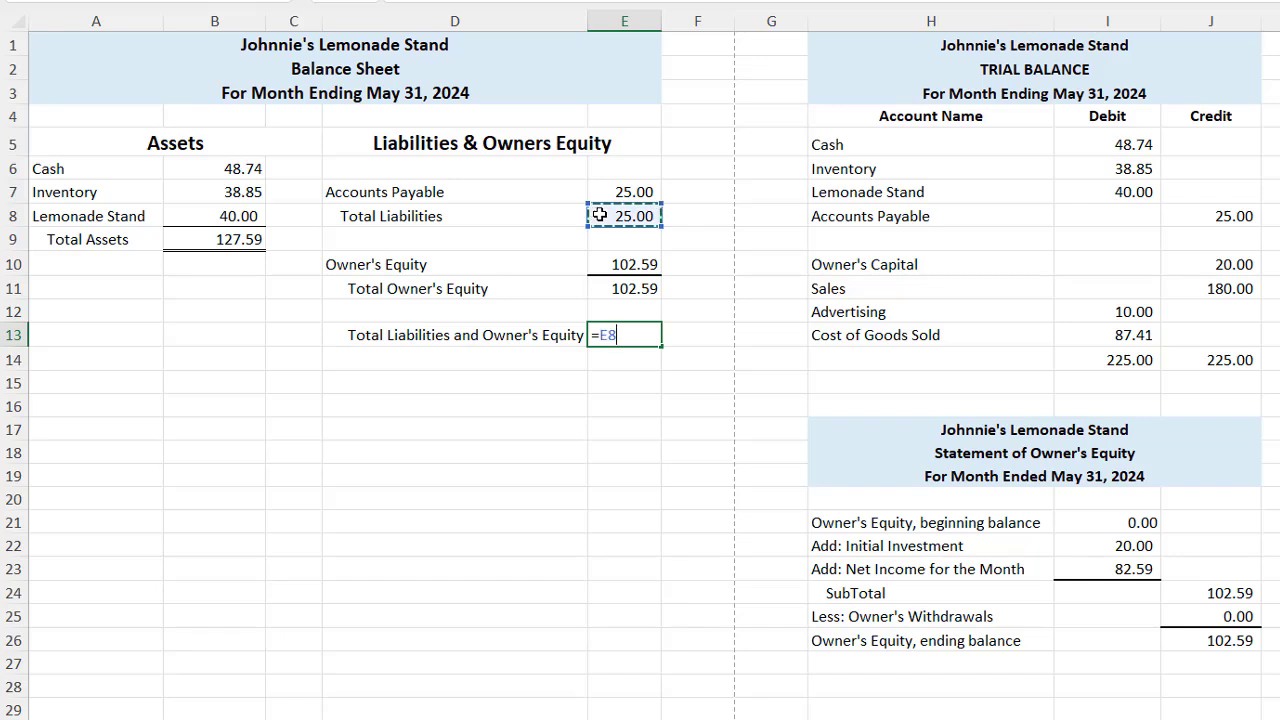
pyautogui.write('+')
pyautogui.click(595, 288)
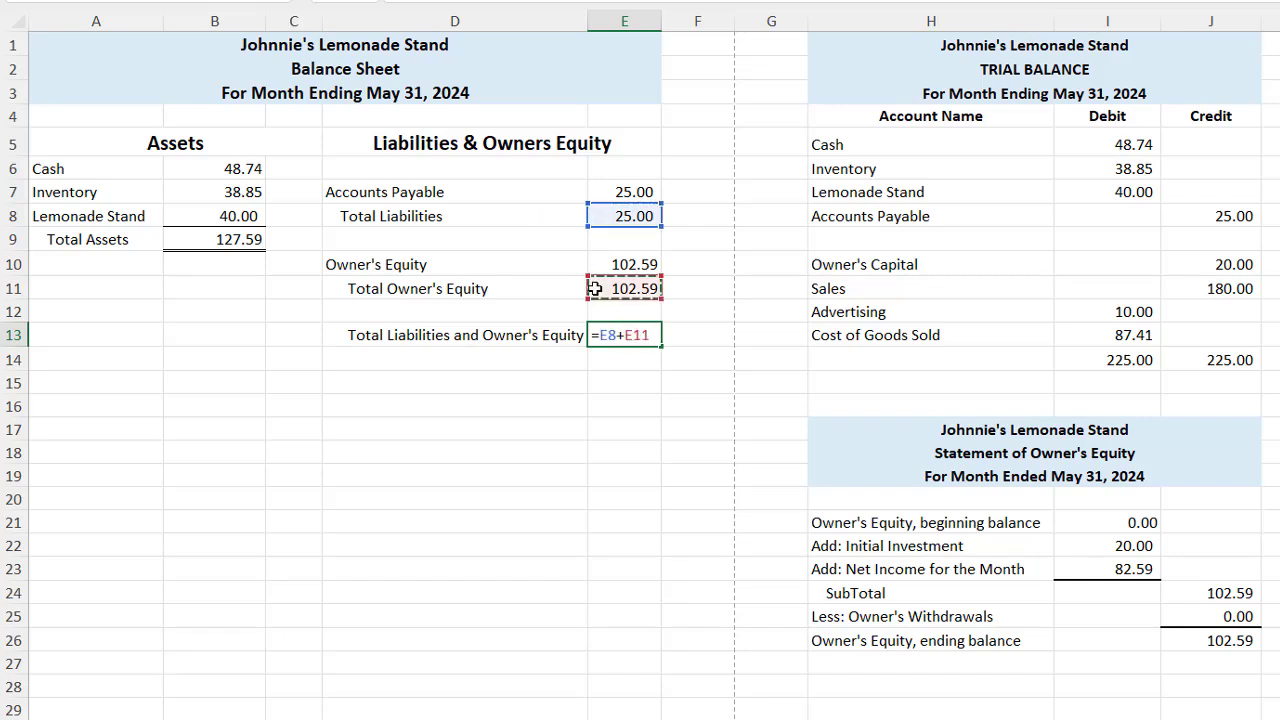
pyautogui.hotkey('ctrl', 'Return')
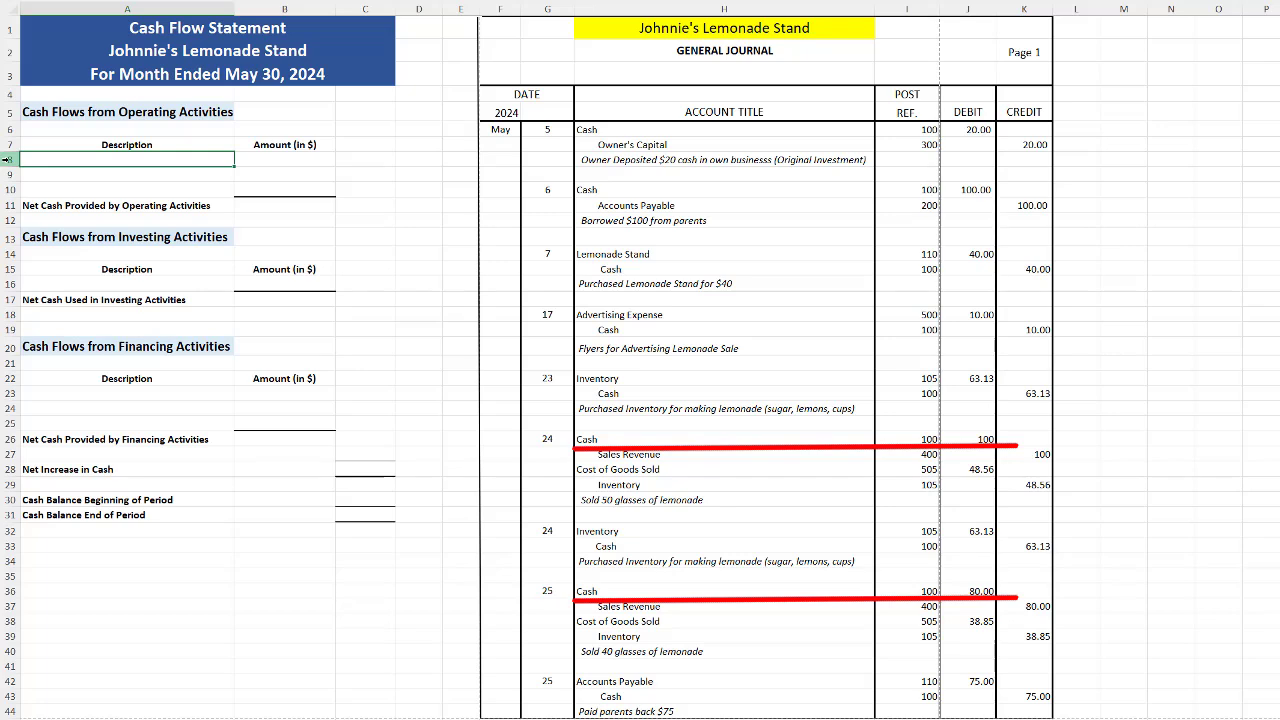
# - List cash received from sales 180, cash paid for inventory -126.26 and cash paid for advertising -10
pyautogui.write('Cash re')
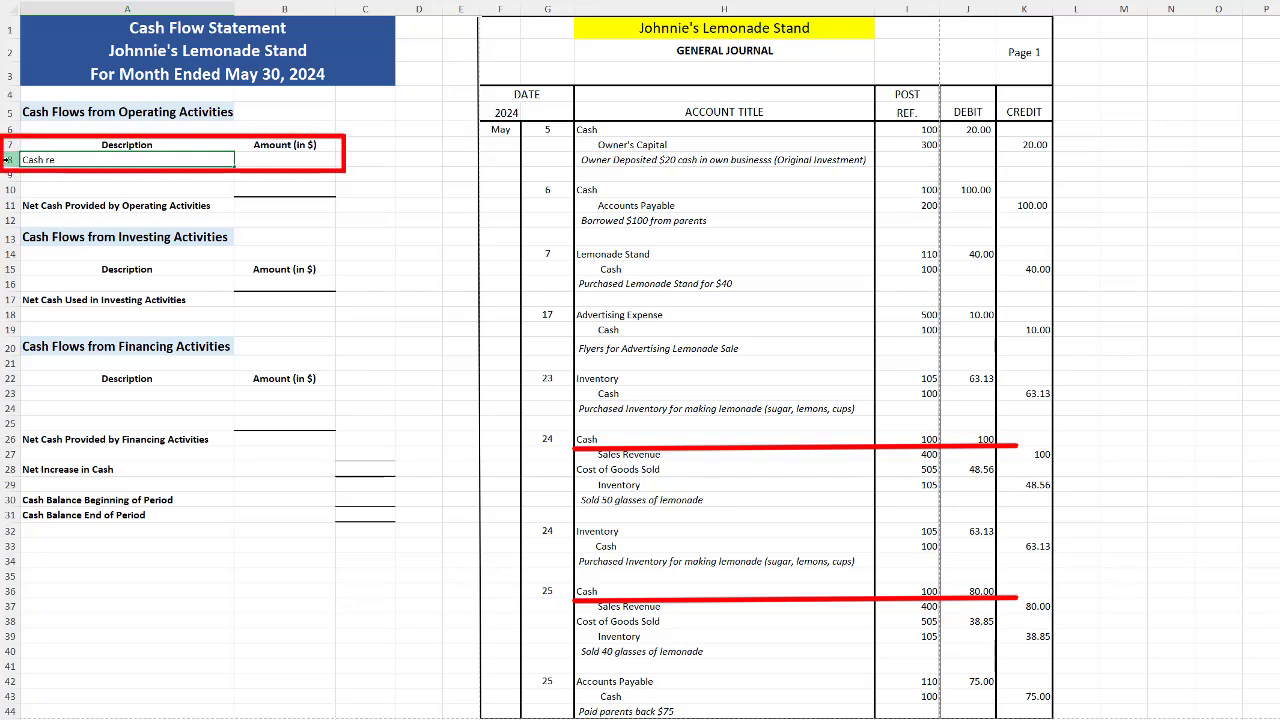
pyautogui.write('ceived from sales')
pyautogui.press('Tab')
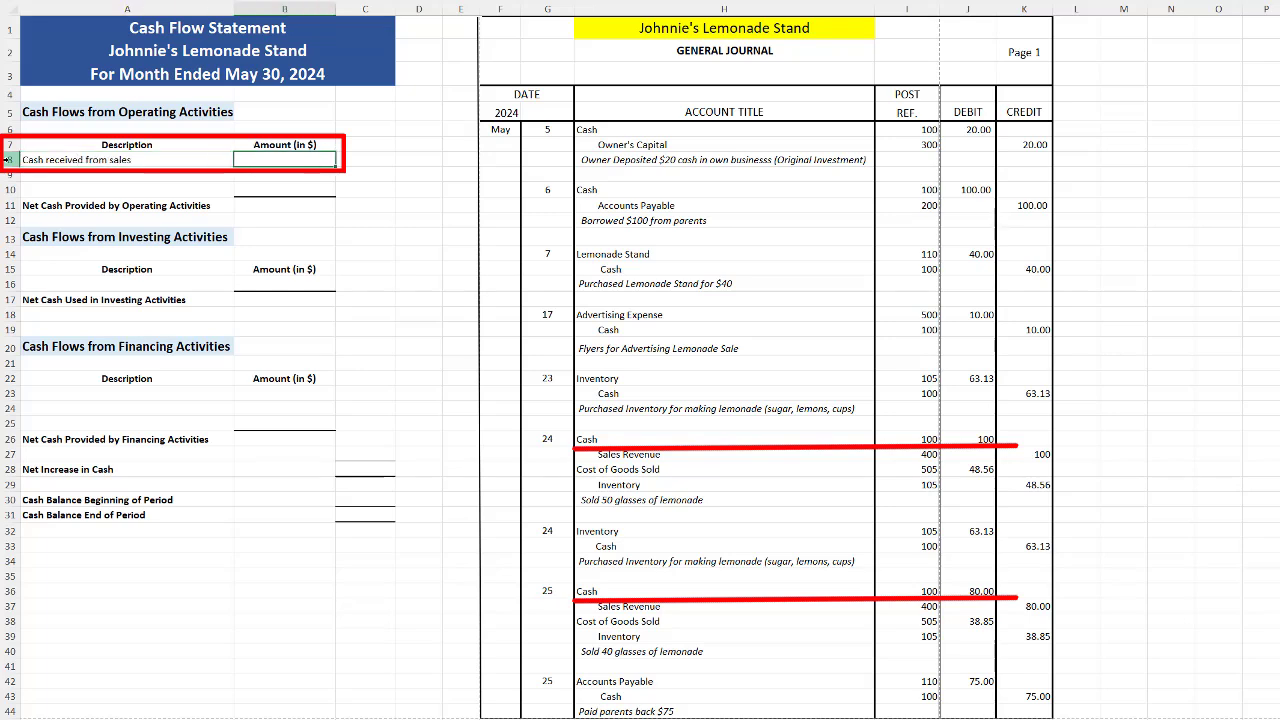
pyautogui.write('180')
pyautogui.press('Return')
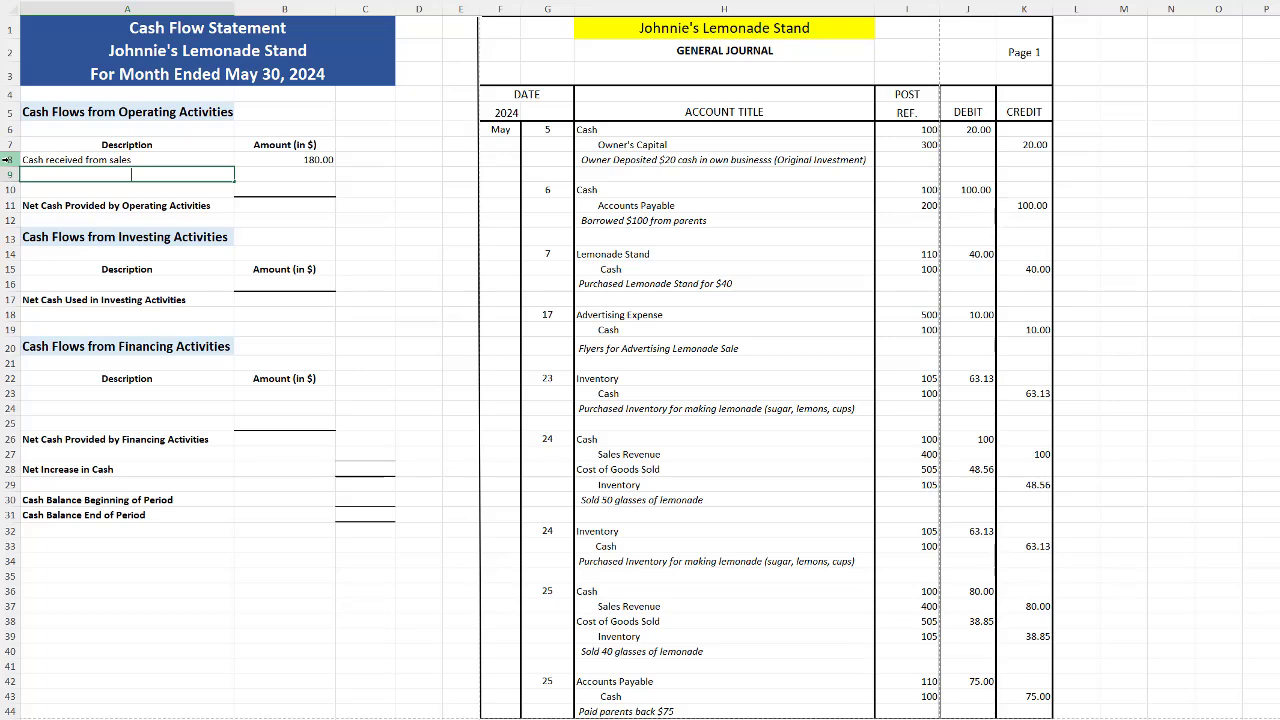
pyautogui.write('Cash paid for inventory')
pyautogui.press('Tab')
pyautogui.write('-')
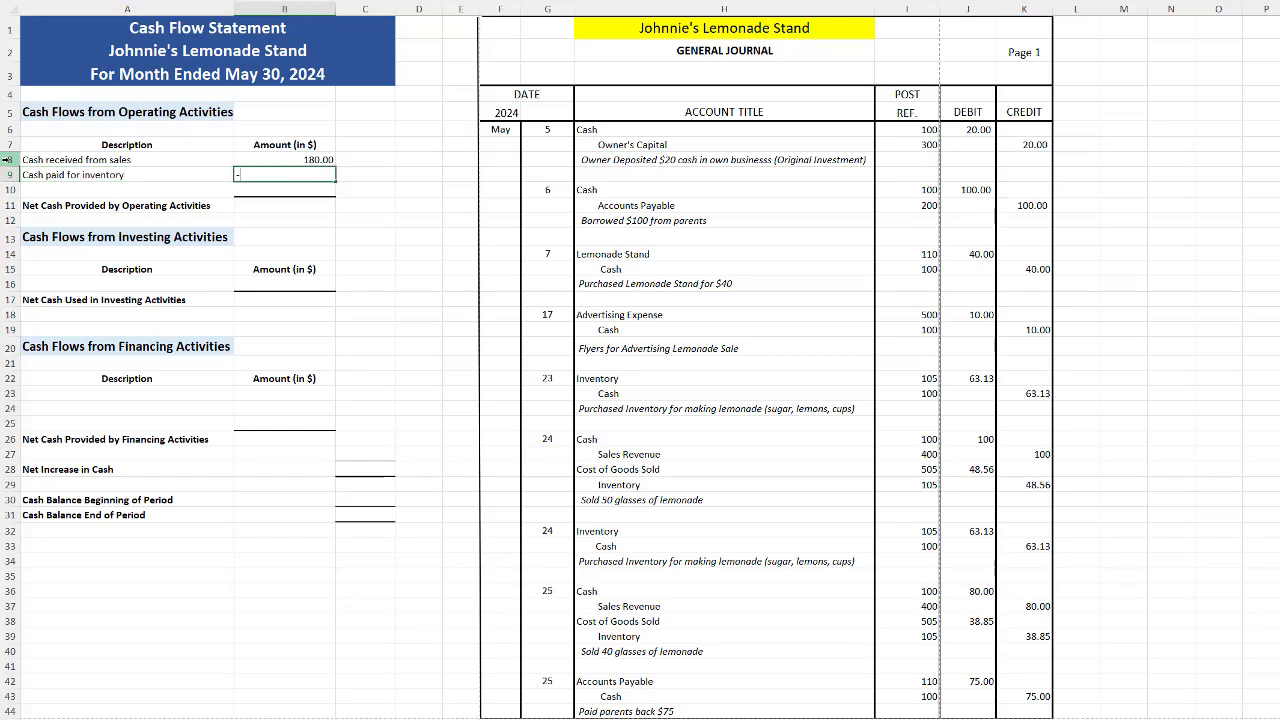
pyautogui.write('126.26')
pyautogui.press('Return')
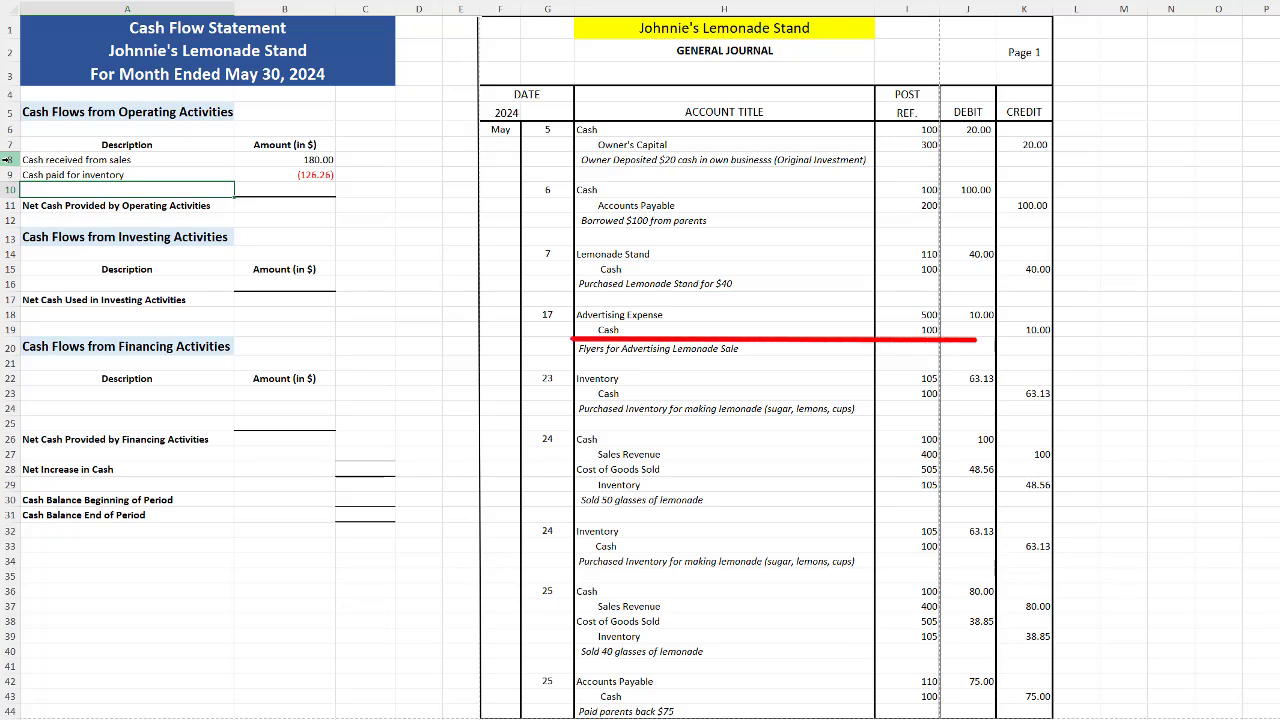
pyautogui.write('Cash paid fo')
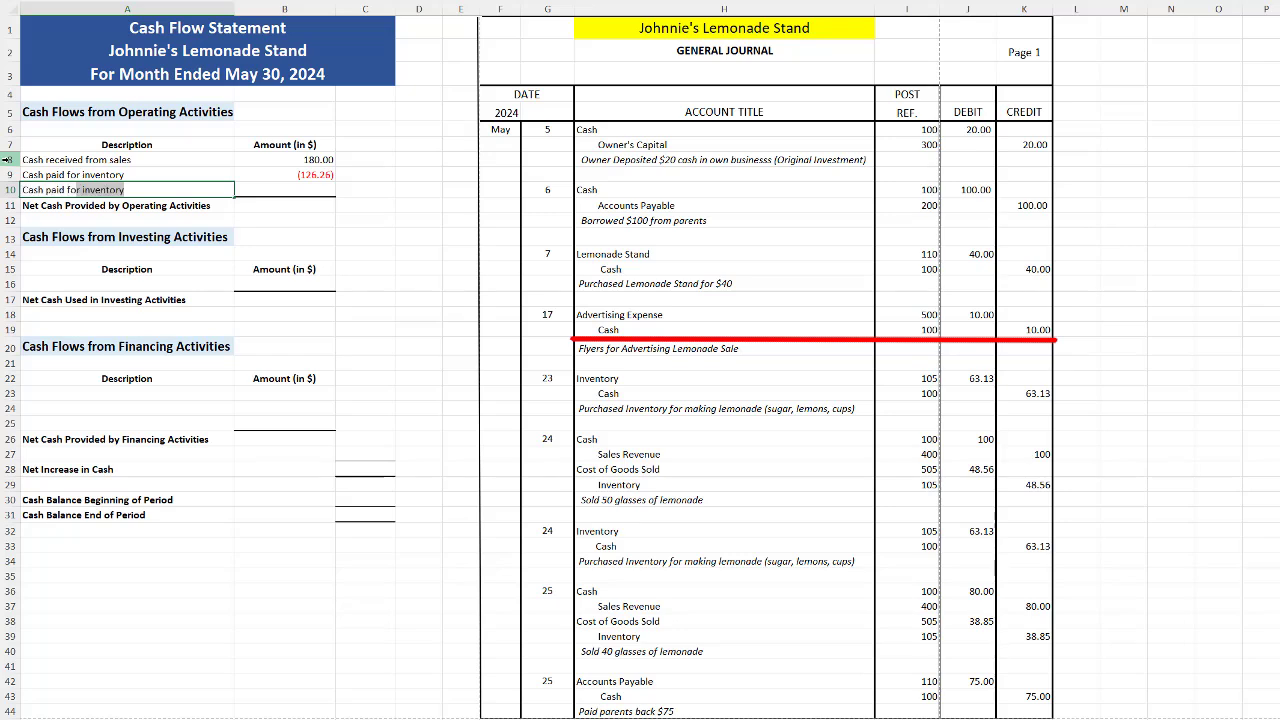
pyautogui.write('r advertising')
pyautogui.press('Tab')
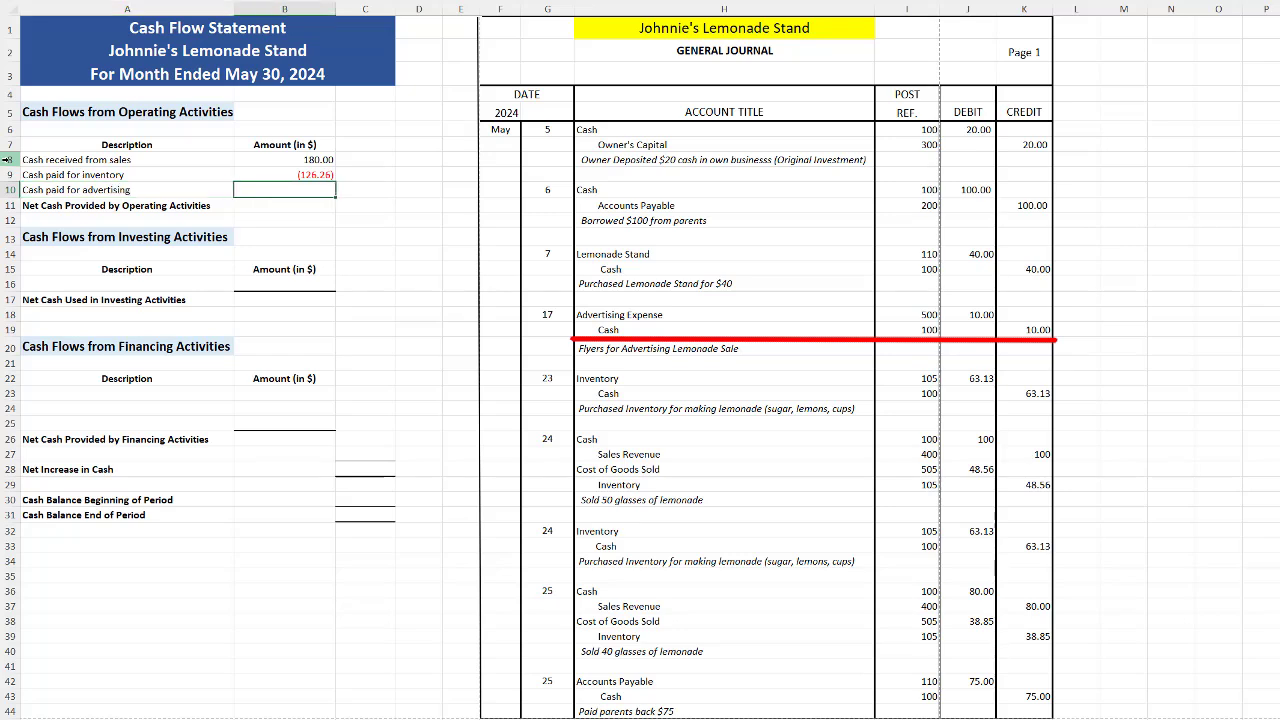
pyautogui.write('-10')
pyautogui.press('Tab')
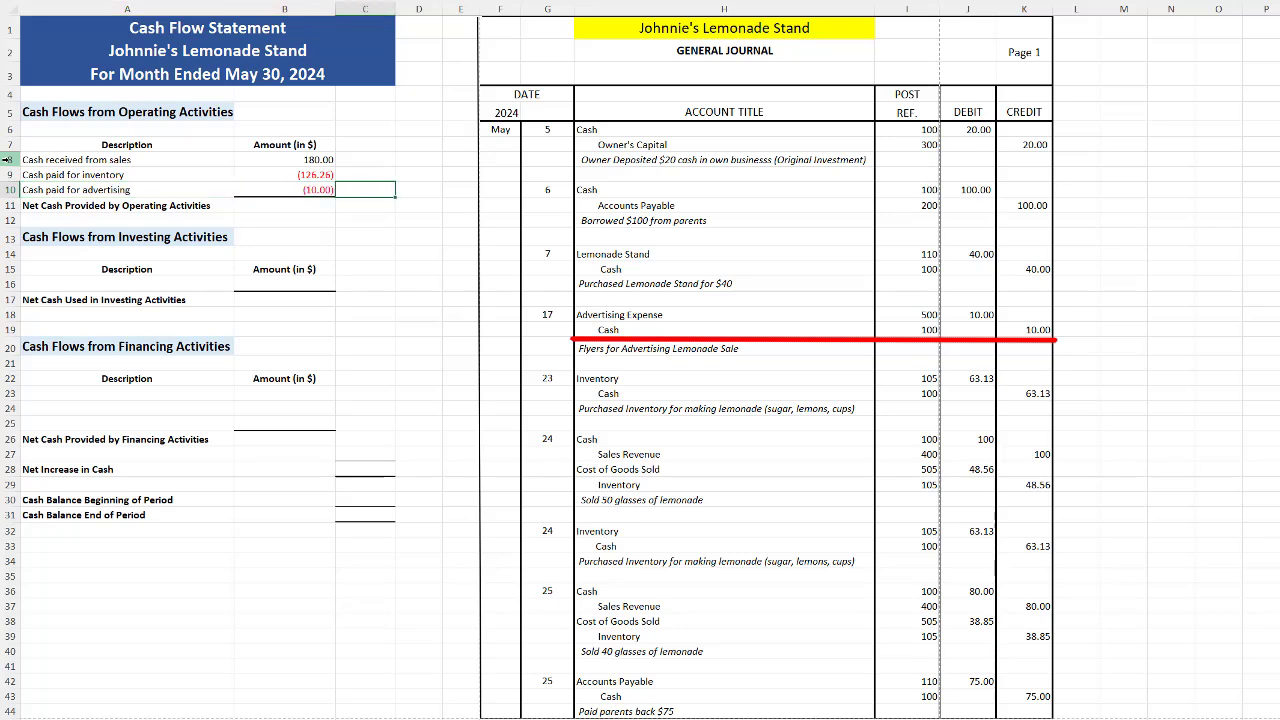
pyautogui.click(366, 206)
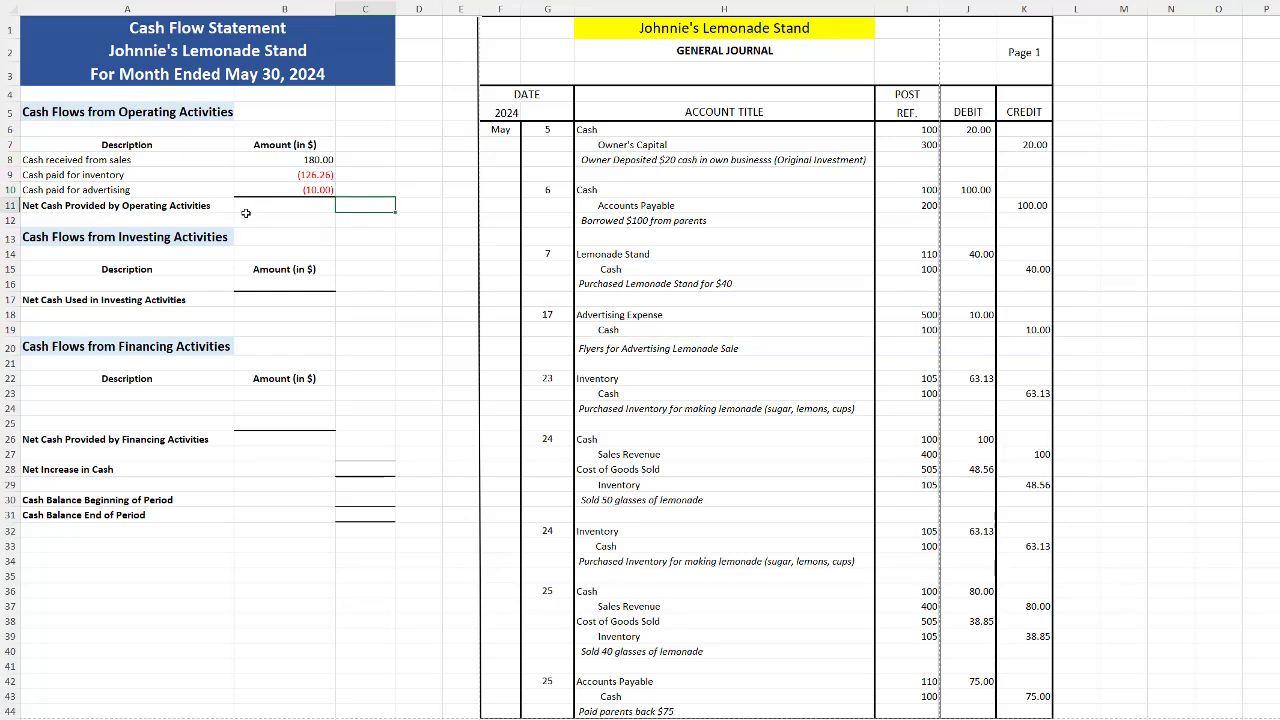
pyautogui.write('=sum(')
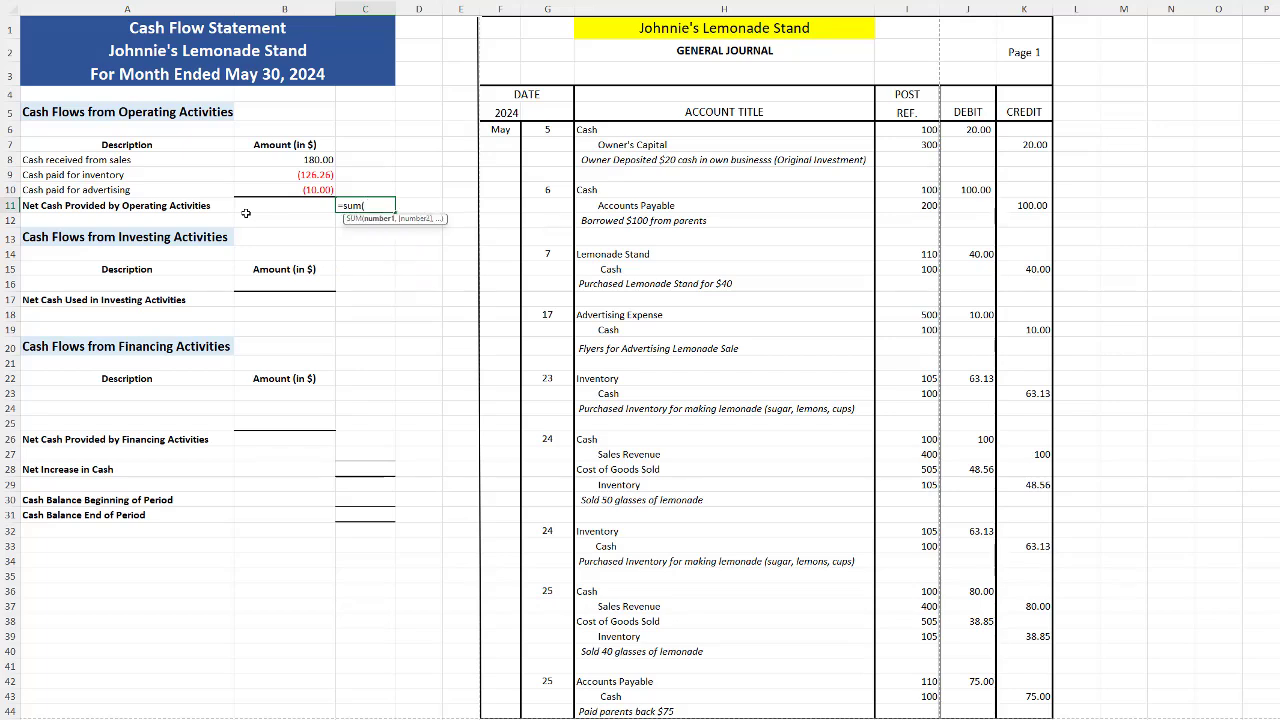
pyautogui.moveTo(277, 161); pyautogui.dragTo(274, 183)
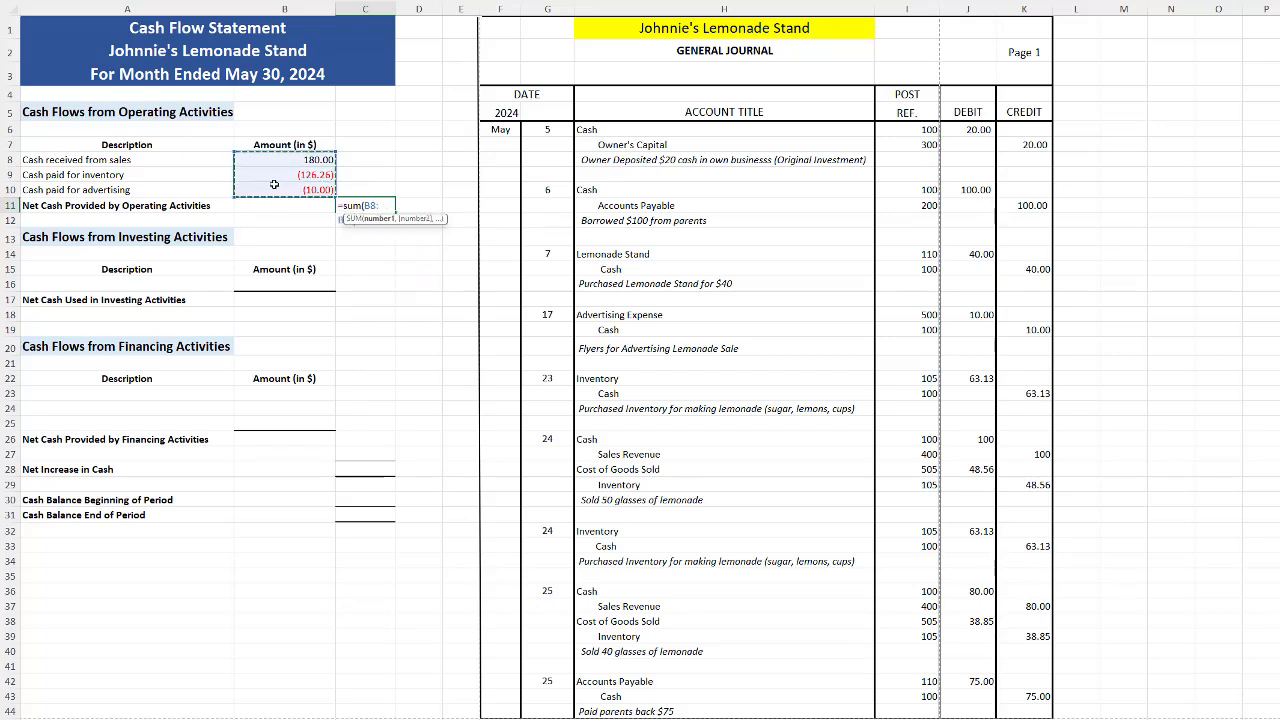
pyautogui.write(')')
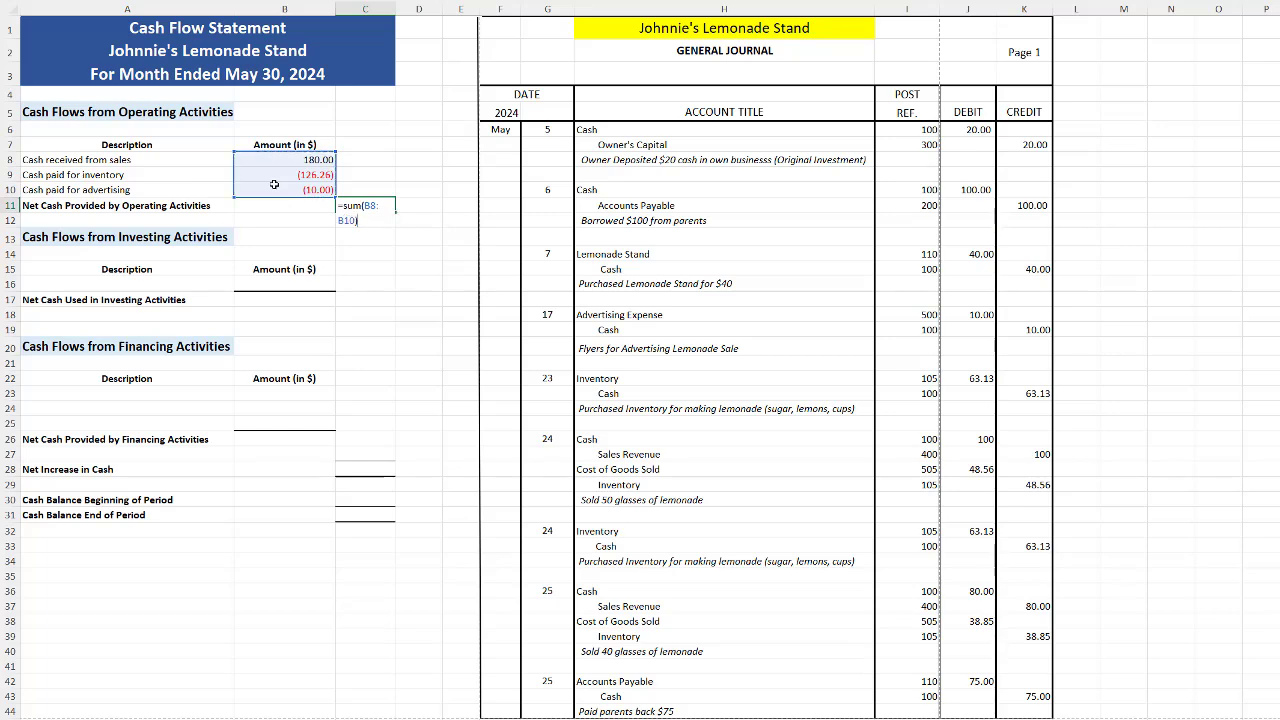
pyautogui.press('Return')
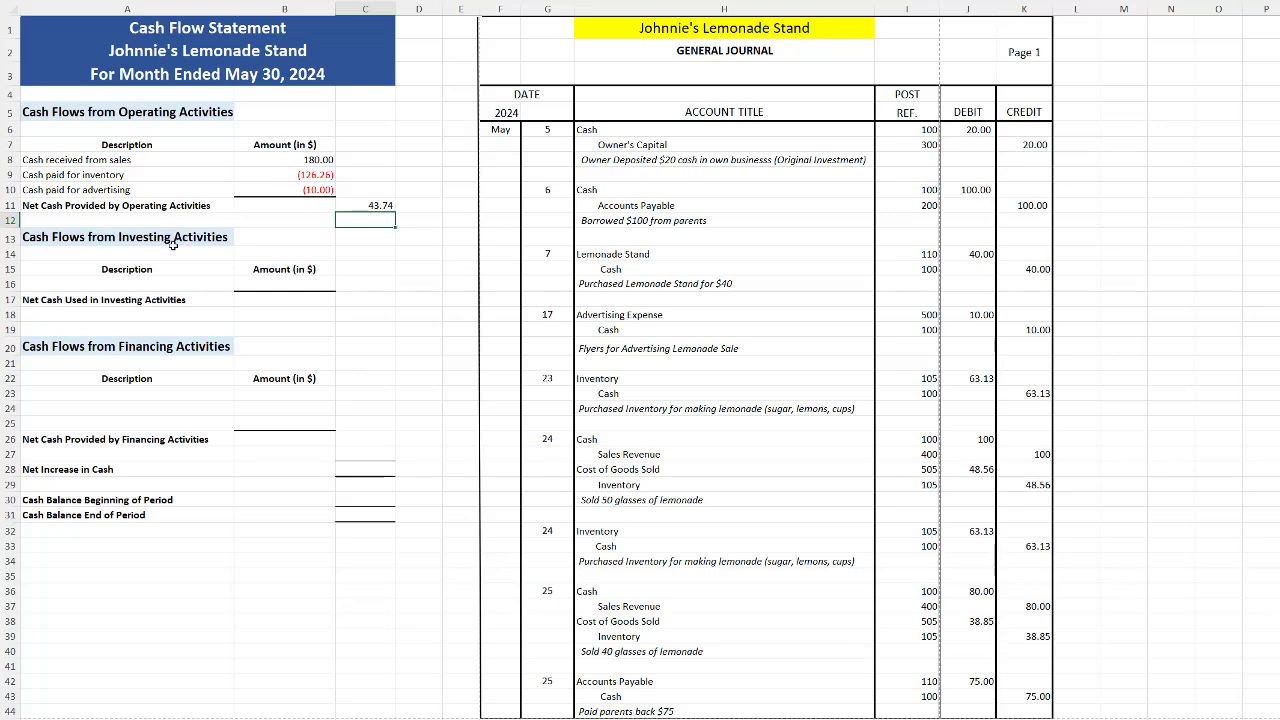
pyautogui.click(51, 285)
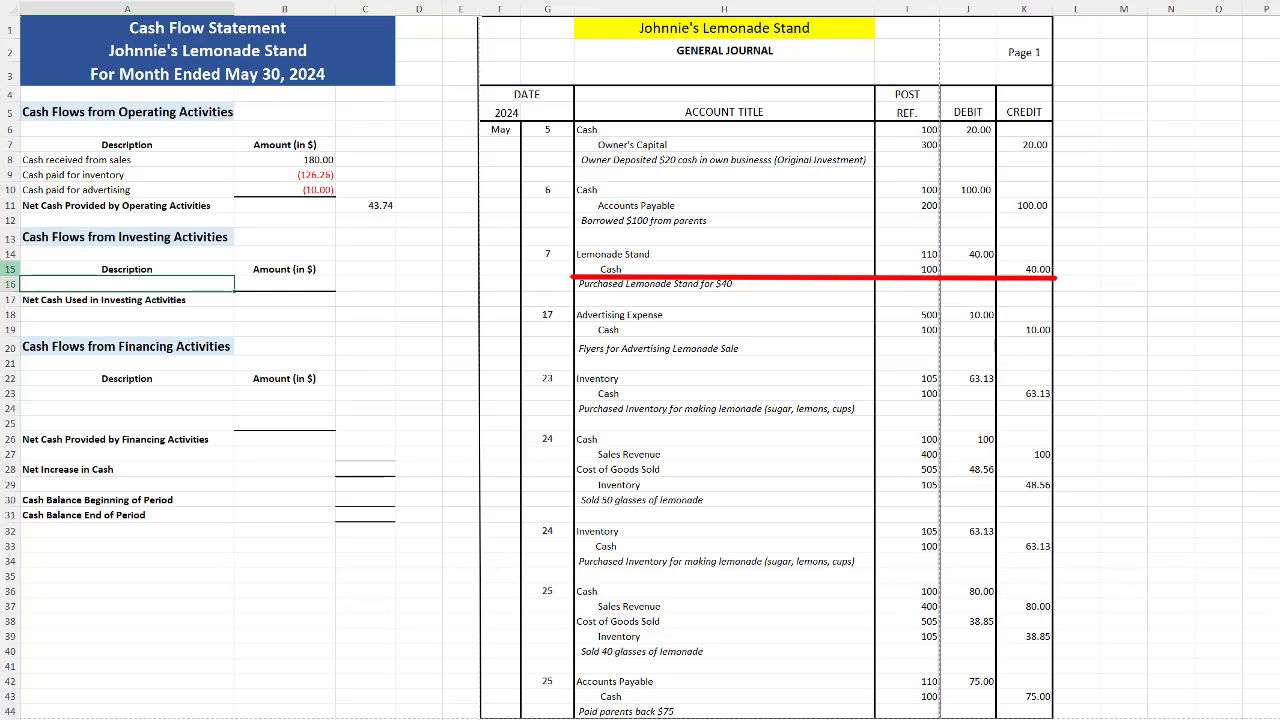
# - Enter 'Cash paid for Lemonade Stand' with 40 in B16, and set the net investing total C17 to =B16
pyautogui.write('Cash paid for Lemonade Stand')
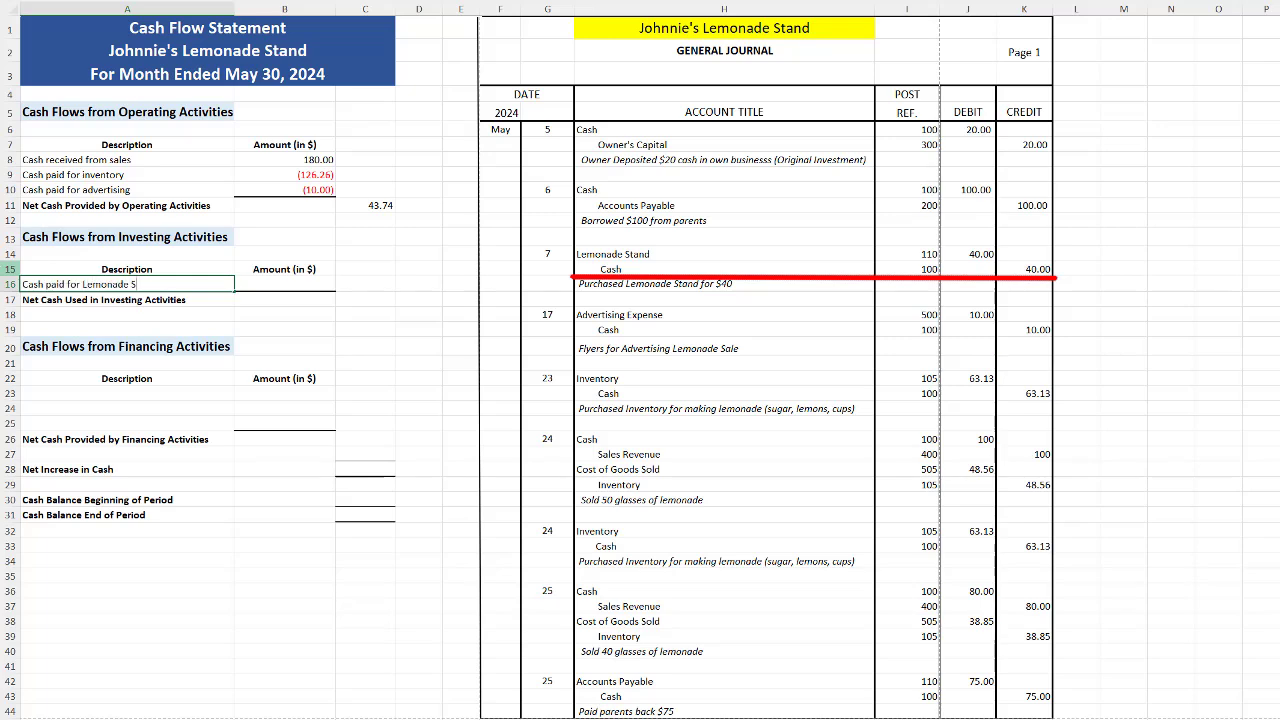
pyautogui.click(284, 284)
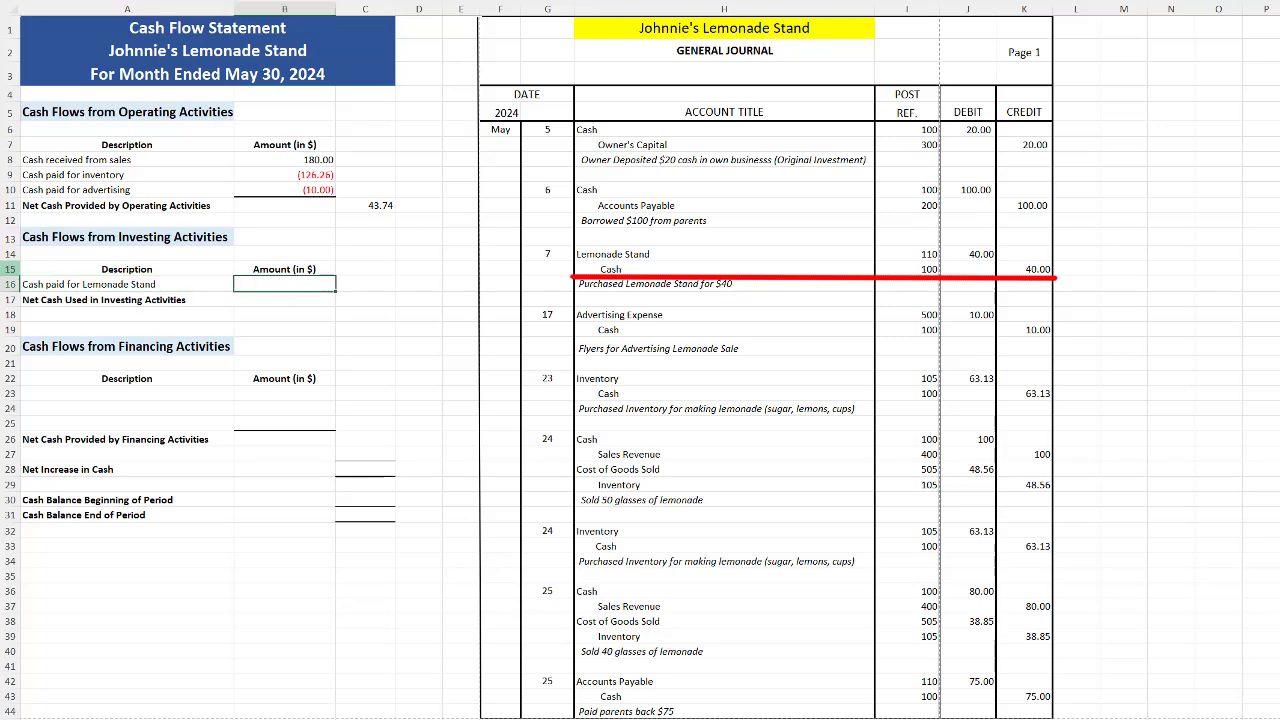
pyautogui.write('4')
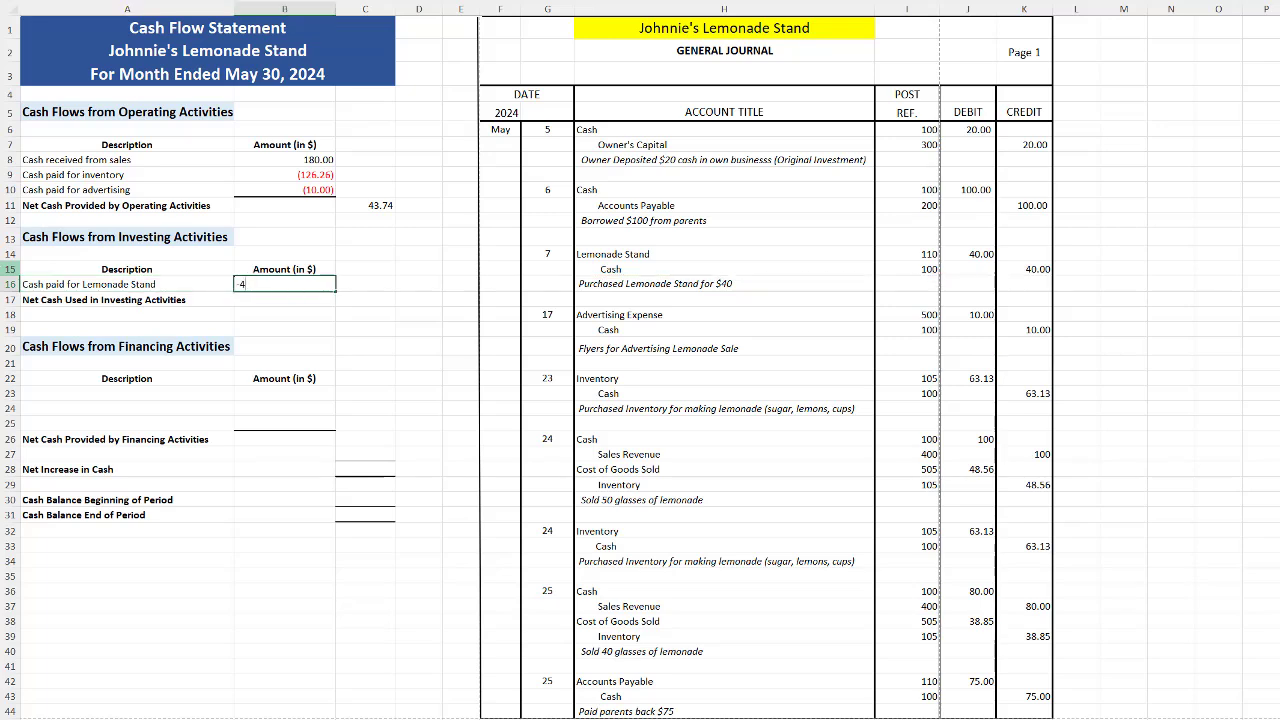
pyautogui.write('0')
pyautogui.press('Tab')
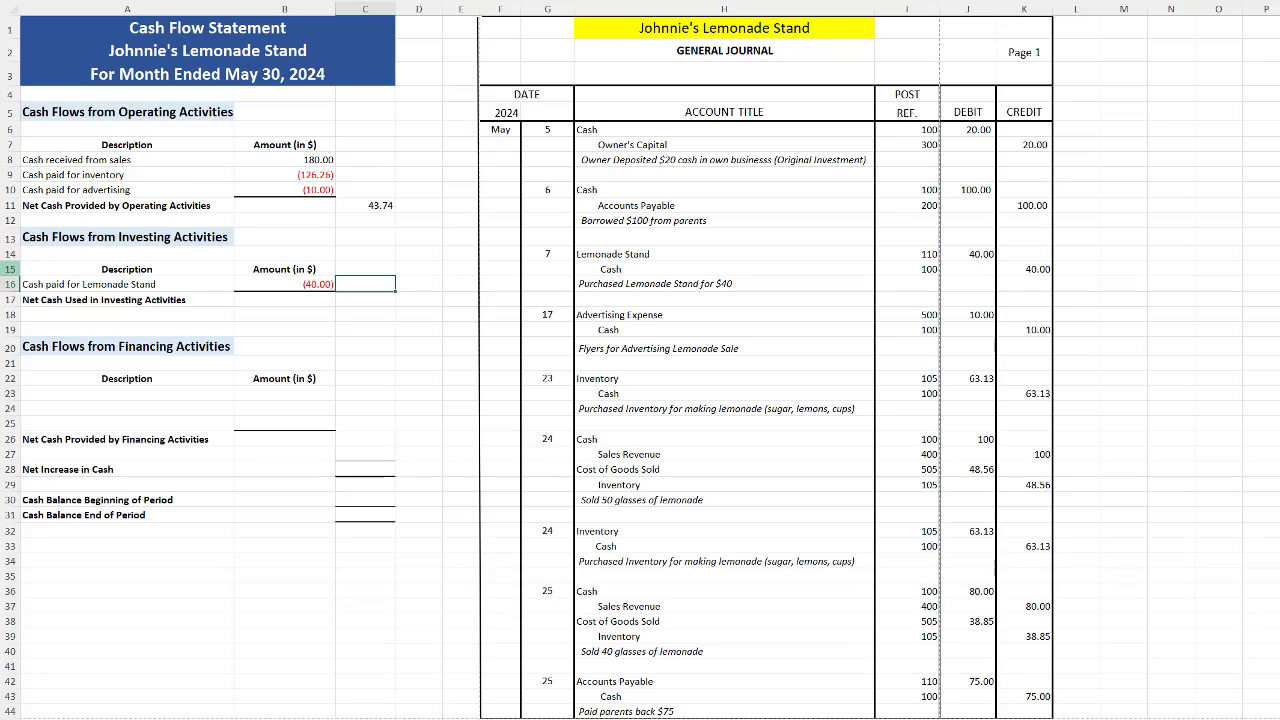
pyautogui.click(347, 303)
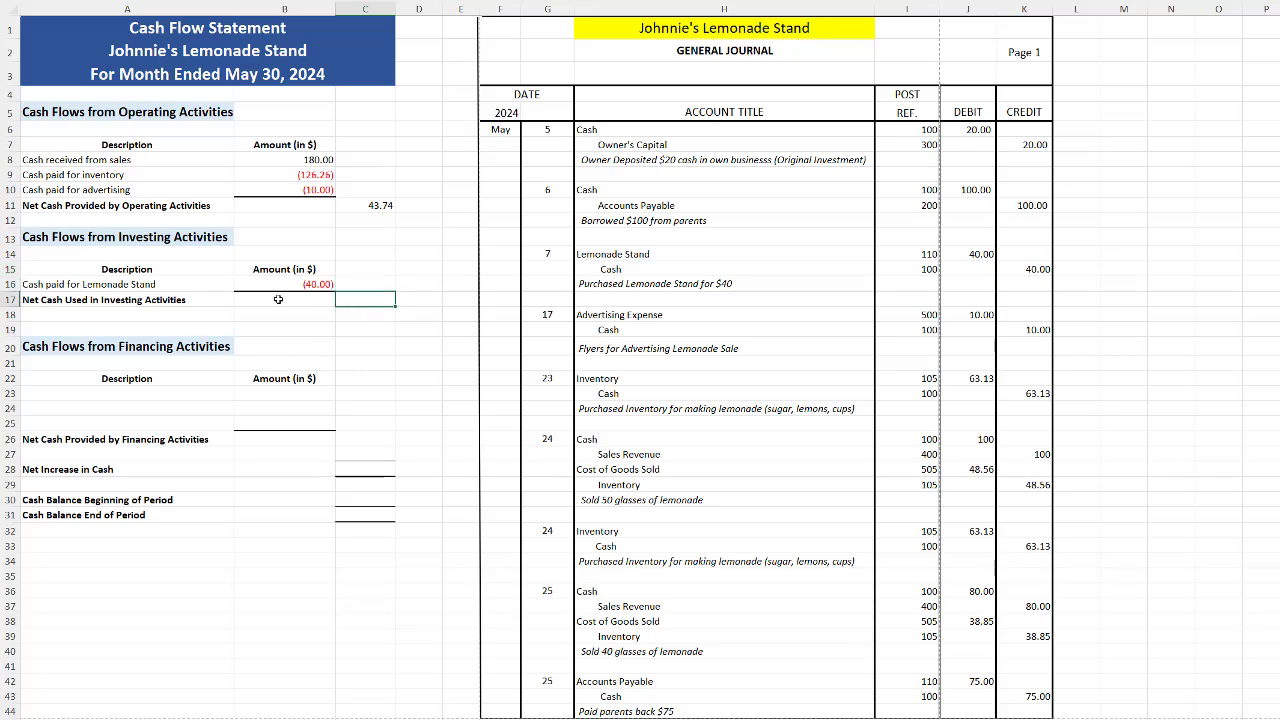
pyautogui.write('=B16')
pyautogui.press('Return')
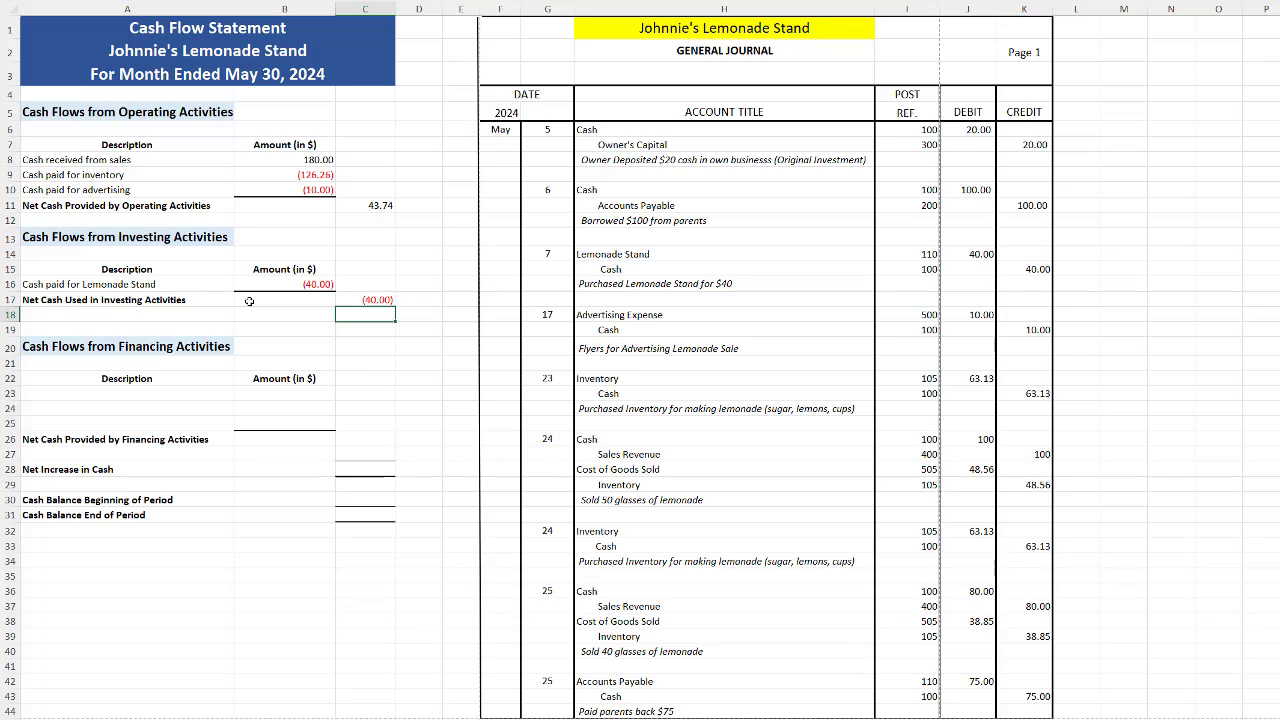
# - Enter financing items 'Owner's initial investment' 20 and 'Borrowed from parents' 100
pyautogui.click(58, 392)
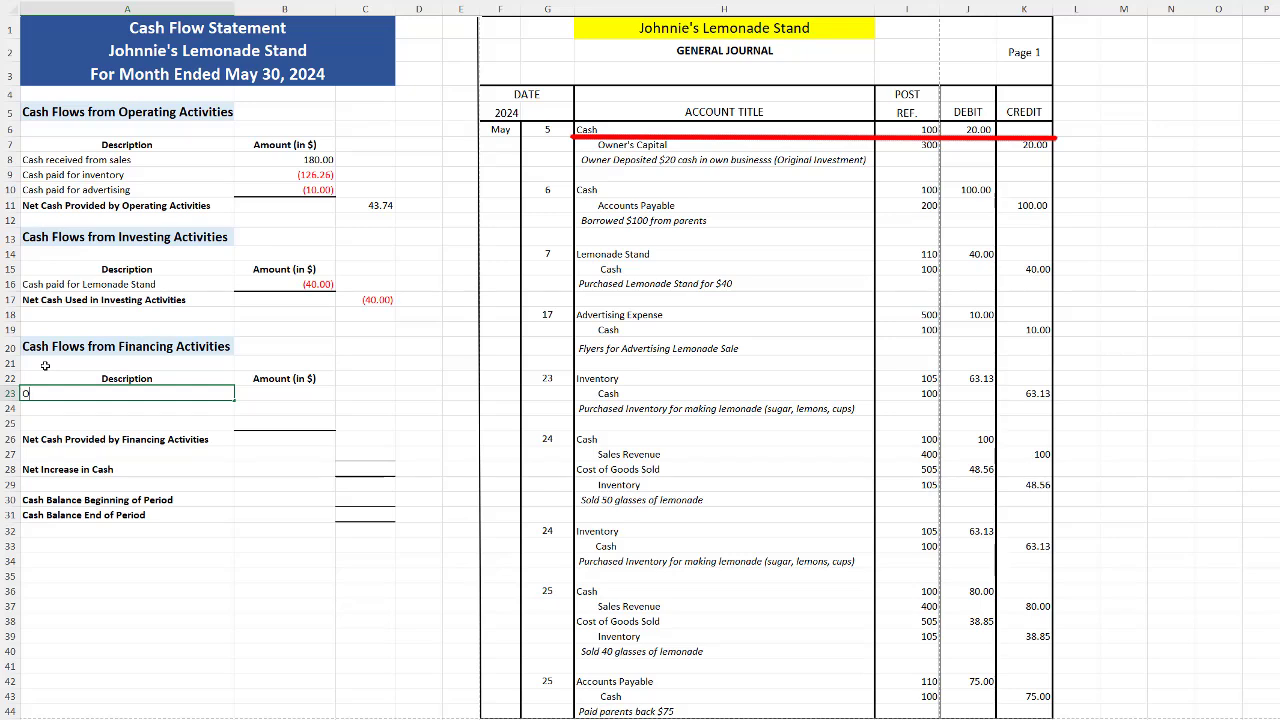
pyautogui.write("Owner's initial investment")
pyautogui.press('Tab')
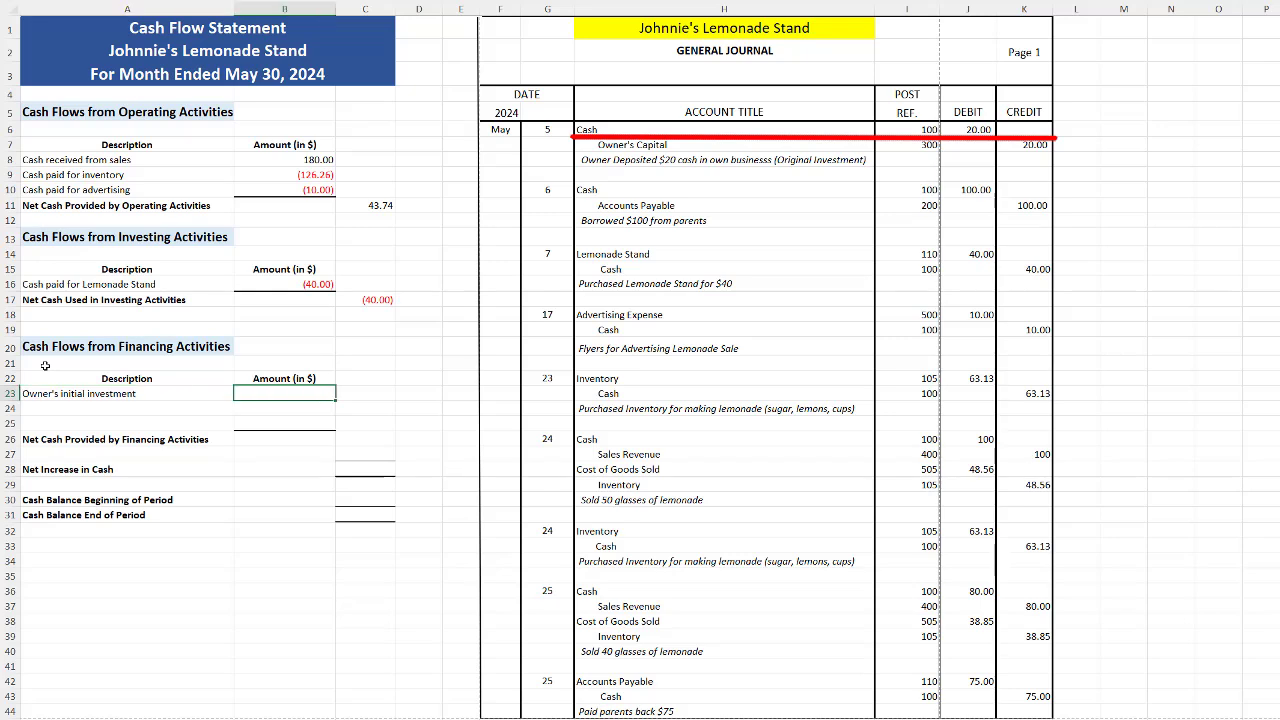
pyautogui.write('20')
pyautogui.press('Return')
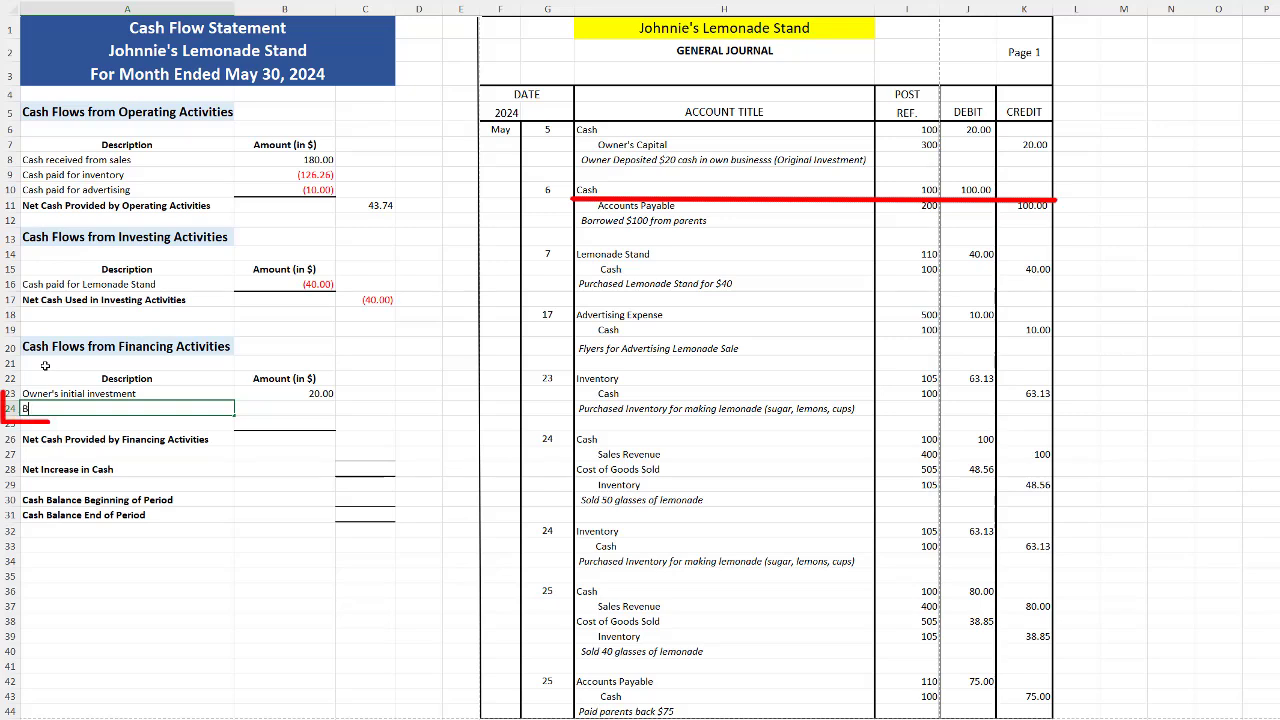
pyautogui.write('Borrowed from parents')
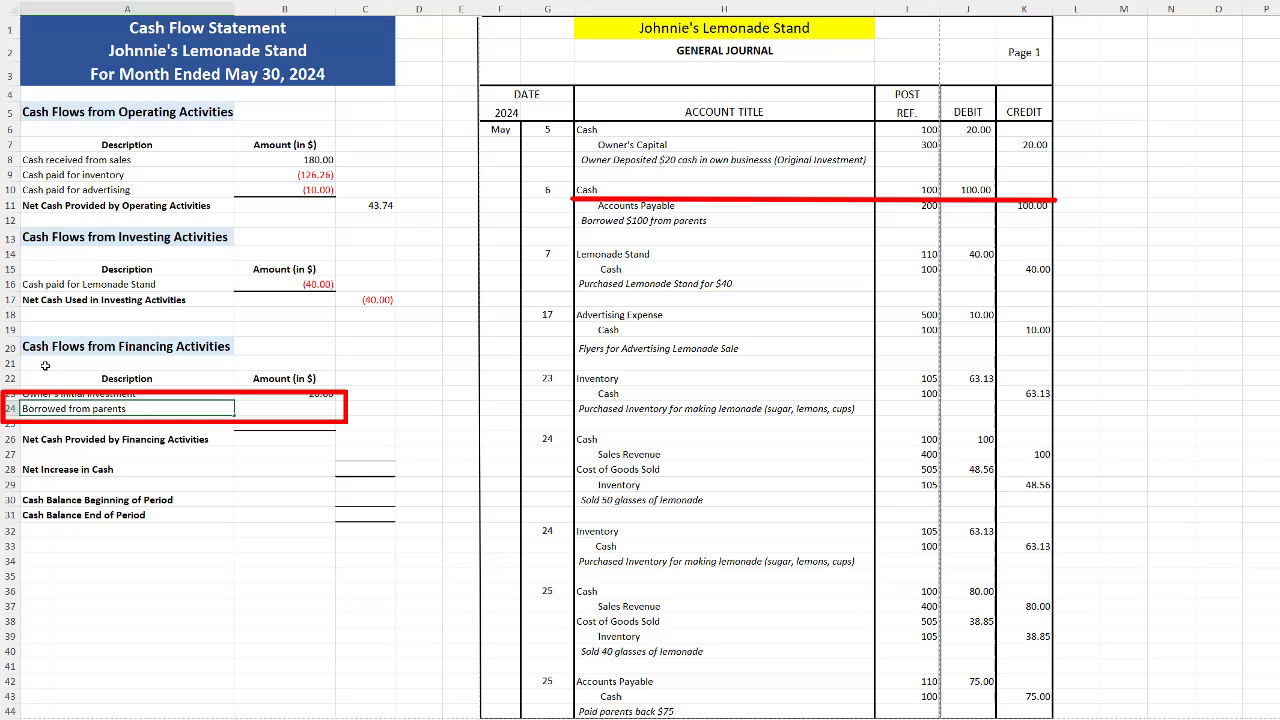
pyautogui.press('Tab')
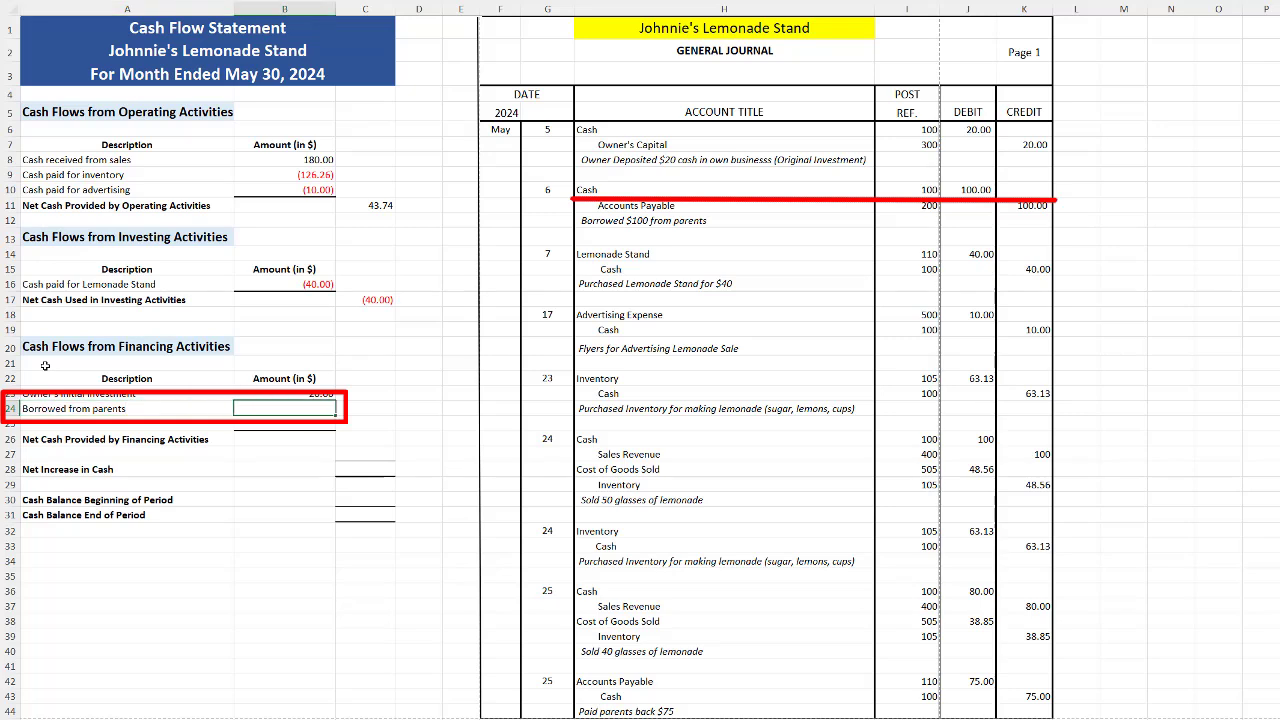
pyautogui.write('100')
pyautogui.press('Return')
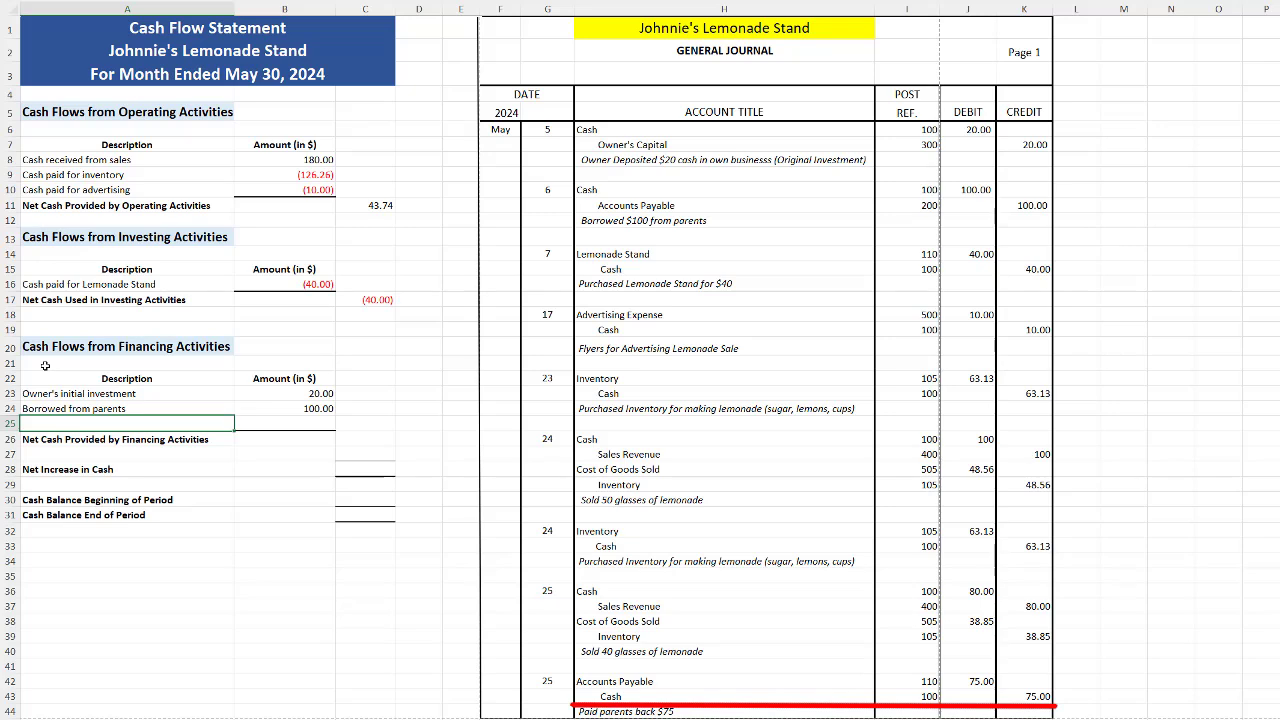
# - Add 'Cash paid back to parents' as -75 and begin a =SUM( formula for net financing in C26
pyautogui.write('Cash pa')
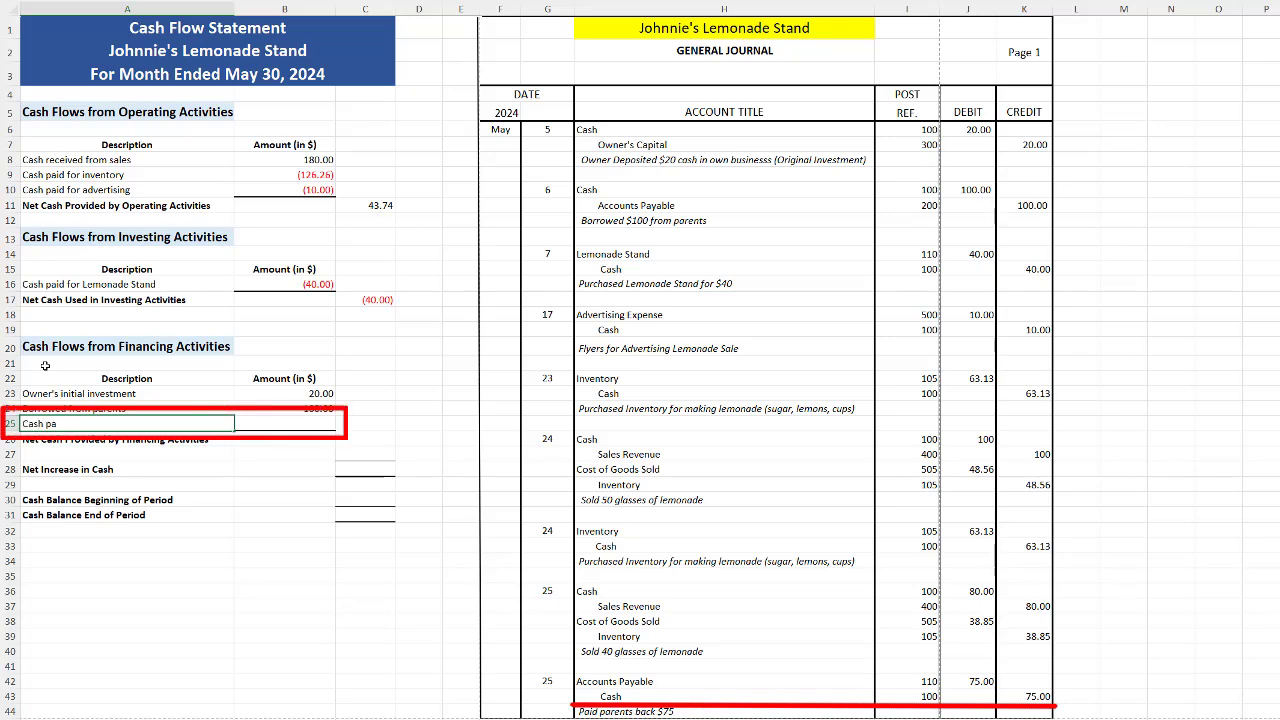
pyautogui.write('id back to parents')
pyautogui.press('Tab')
pyautogui.write('-7')
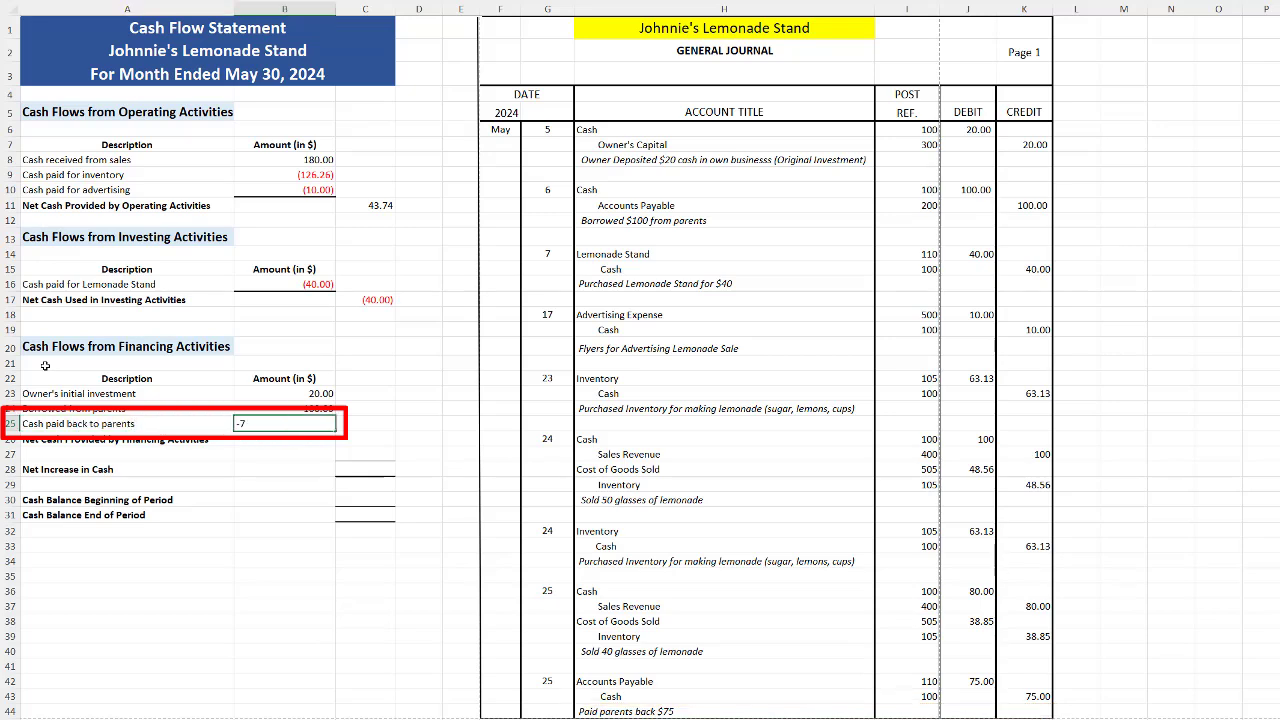
pyautogui.write('5')
pyautogui.press('Tab')
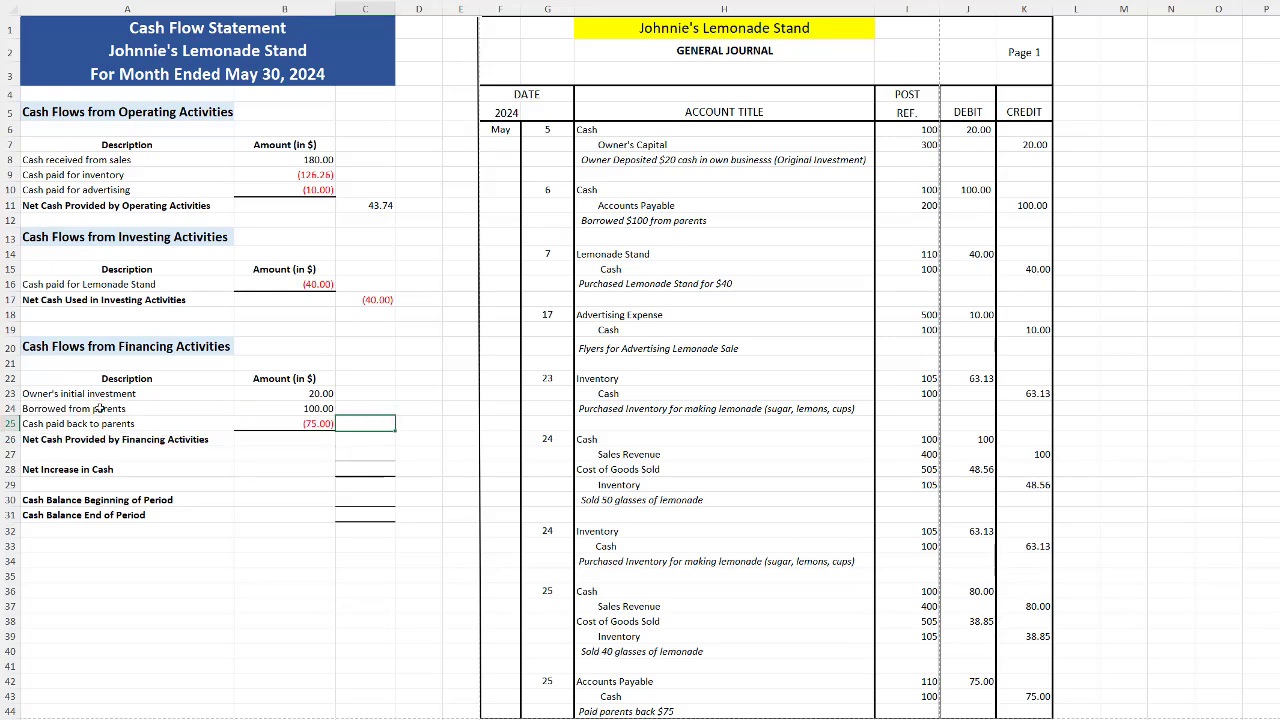
pyautogui.click(360, 438)
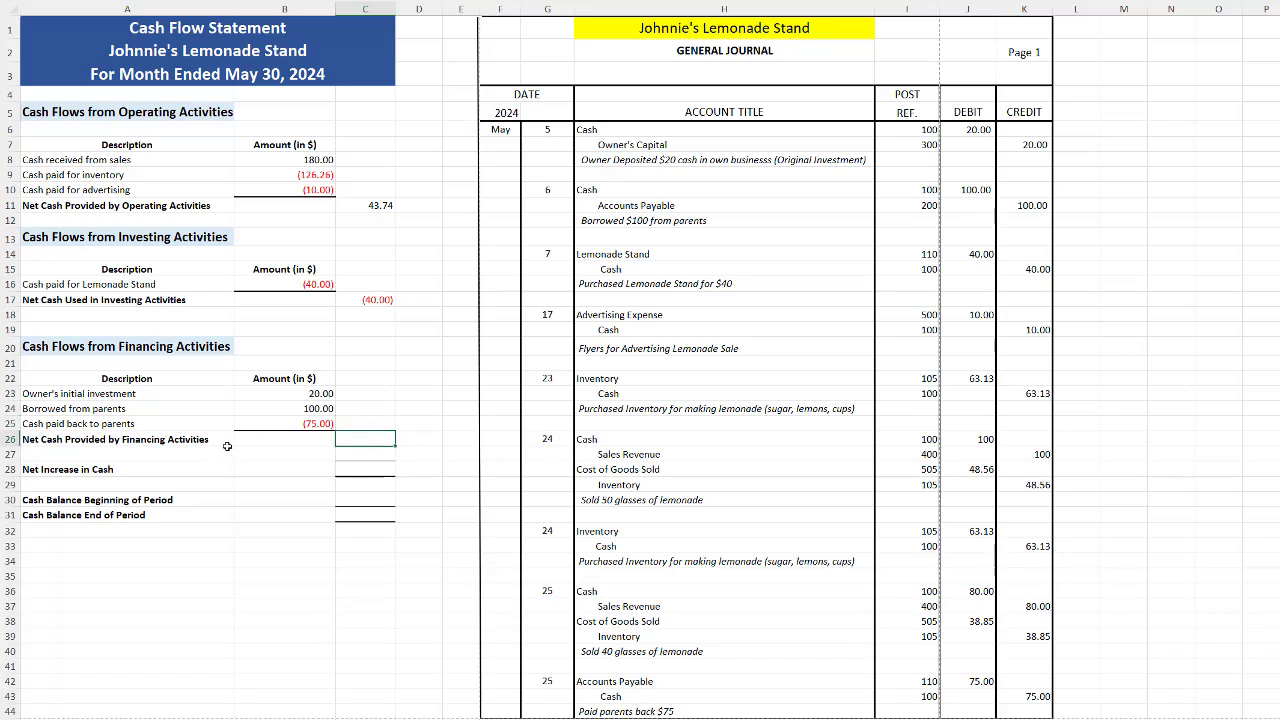
pyautogui.write('=sum(')
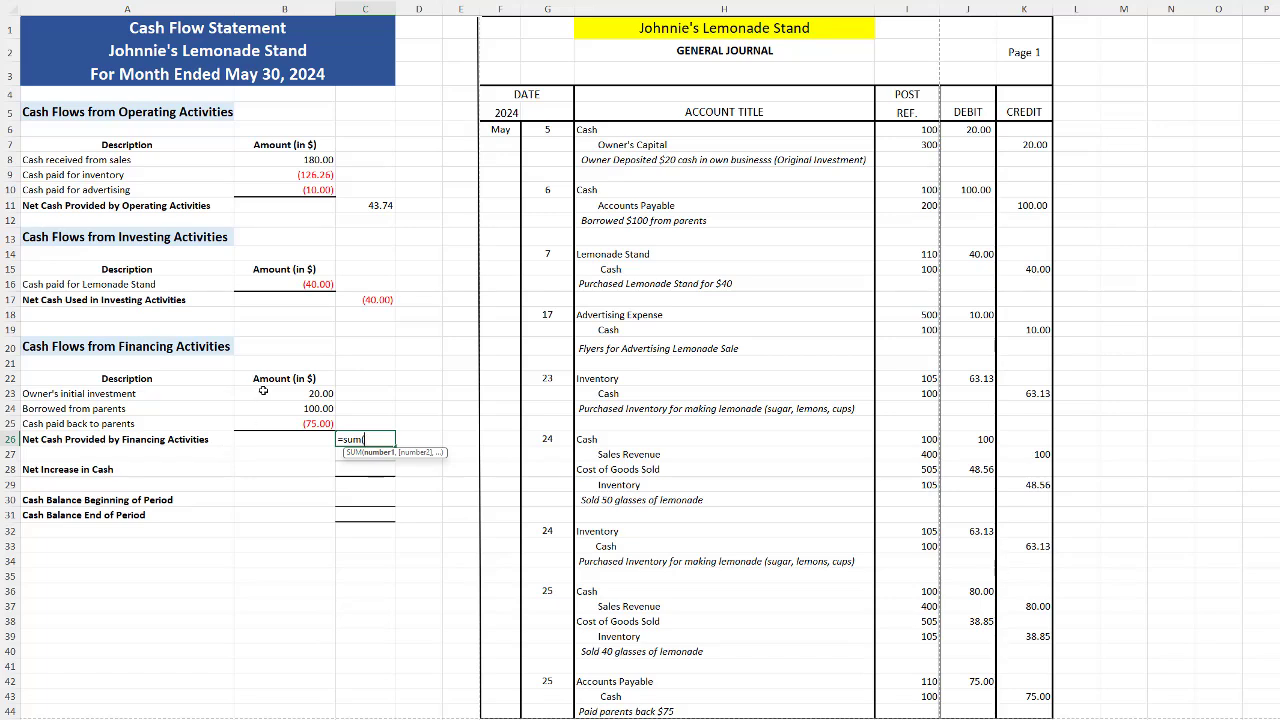
# - Complete the net financing total as =SUM(B23:B25), giving 45.00
pyautogui.moveTo(262, 396); pyautogui.dragTo(260, 414)
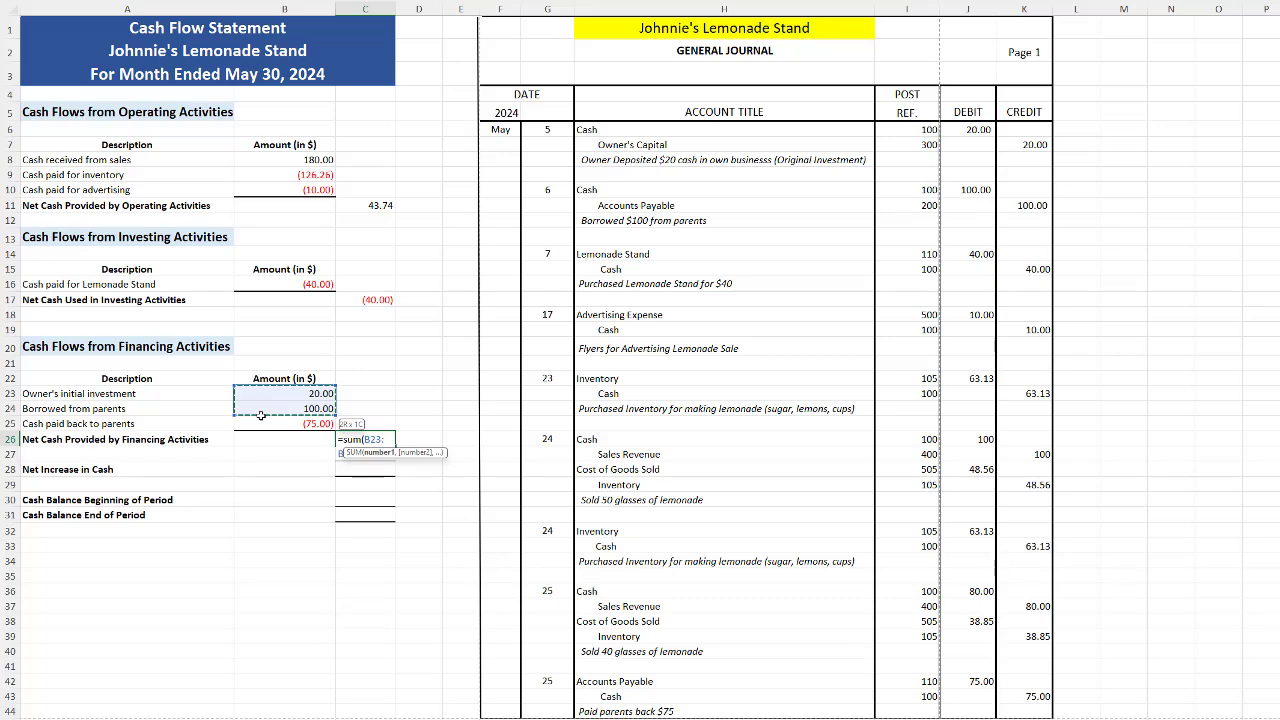
pyautogui.moveTo(260, 414); pyautogui.dragTo(261, 419)
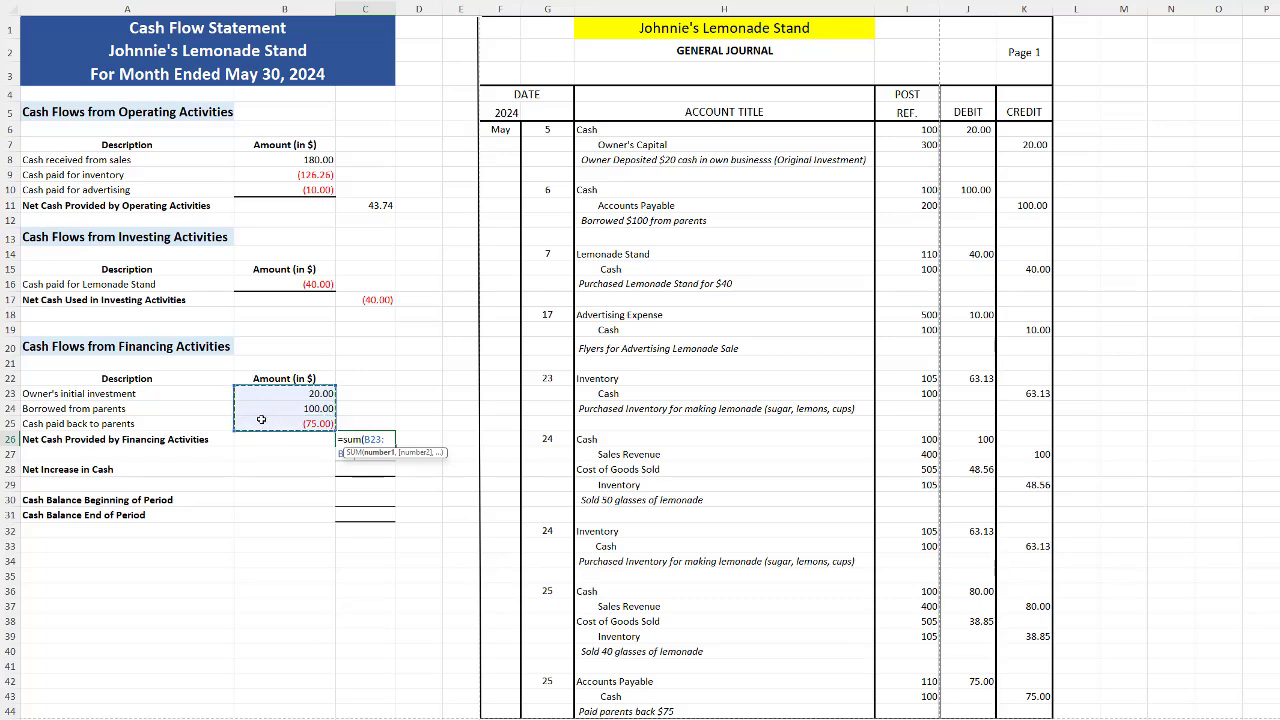
pyautogui.write(')')
pyautogui.press('Return')
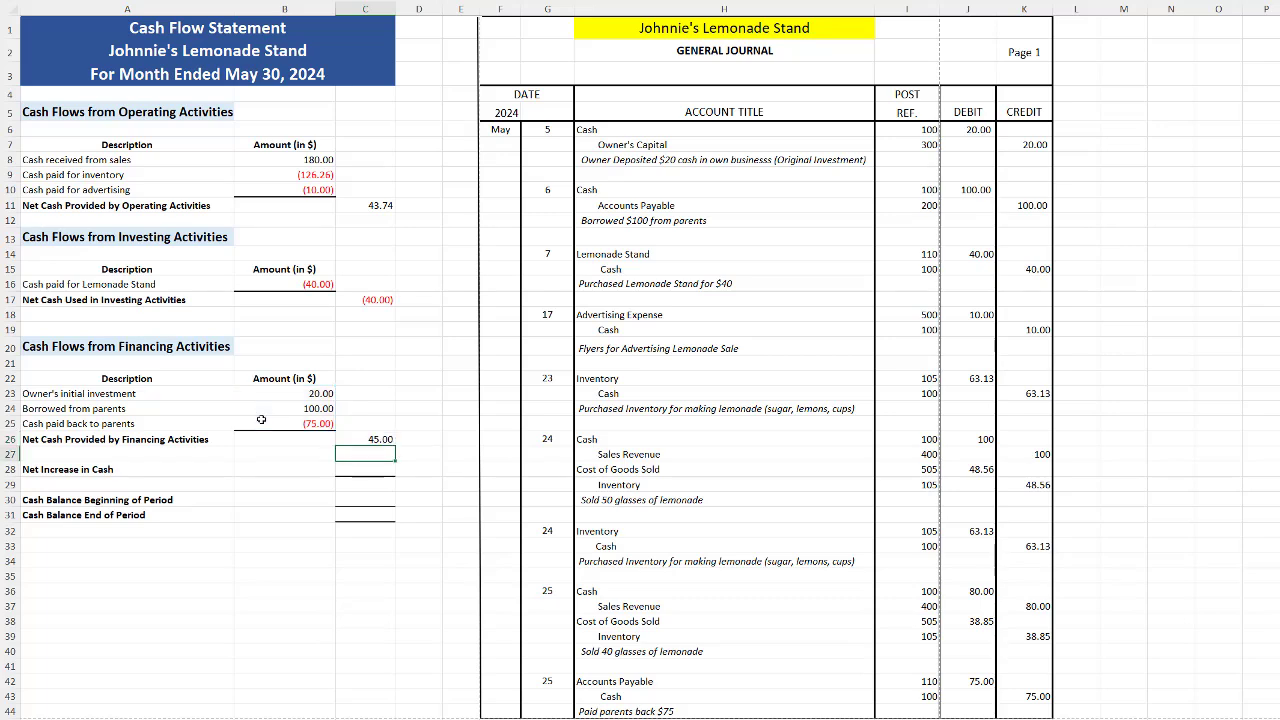
# - Enter net increase in cash 48.74, beginning balance 0, and ending cash balance =C28
pyautogui.click(342, 471)
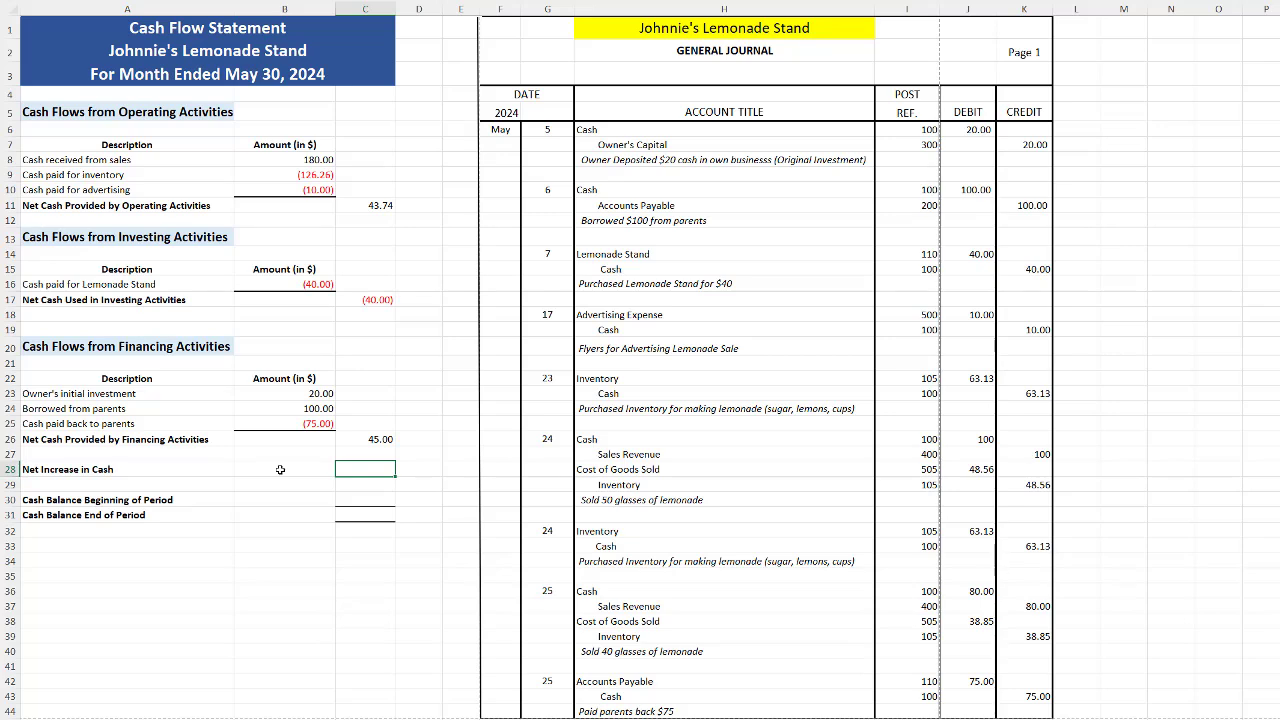
pyautogui.write('48.74')
pyautogui.press('Return')
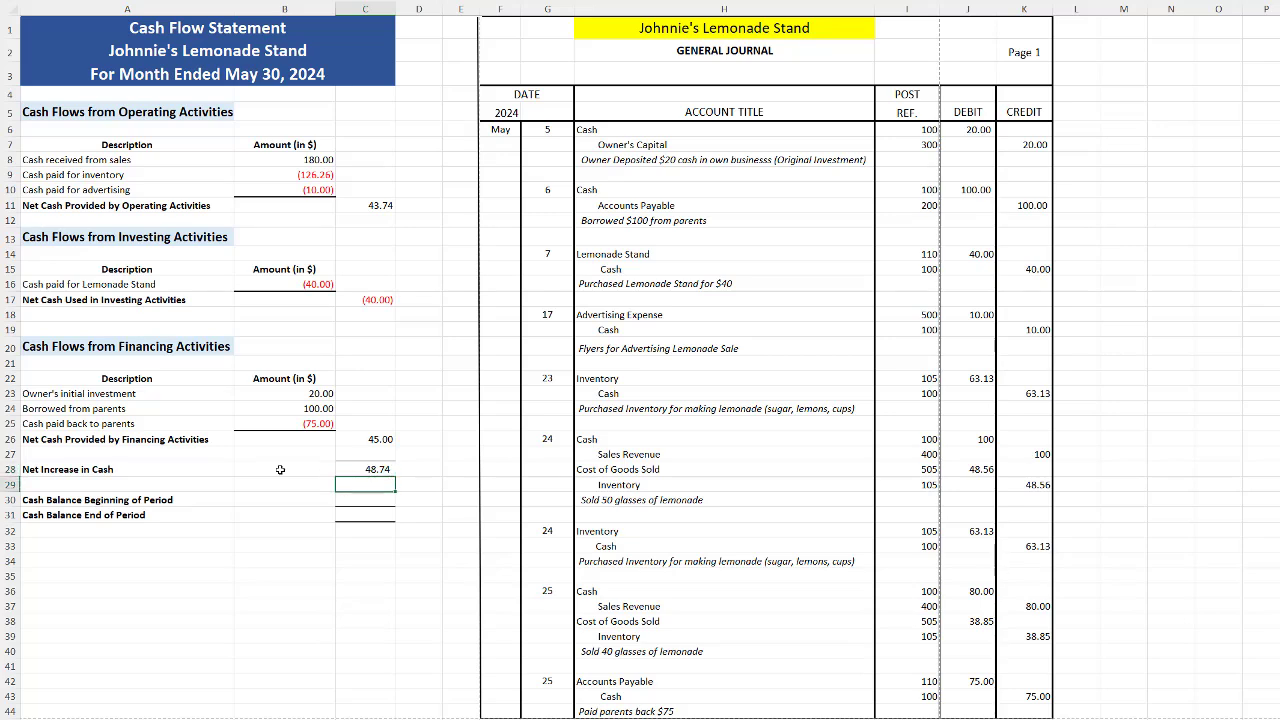
pyautogui.press('Down')
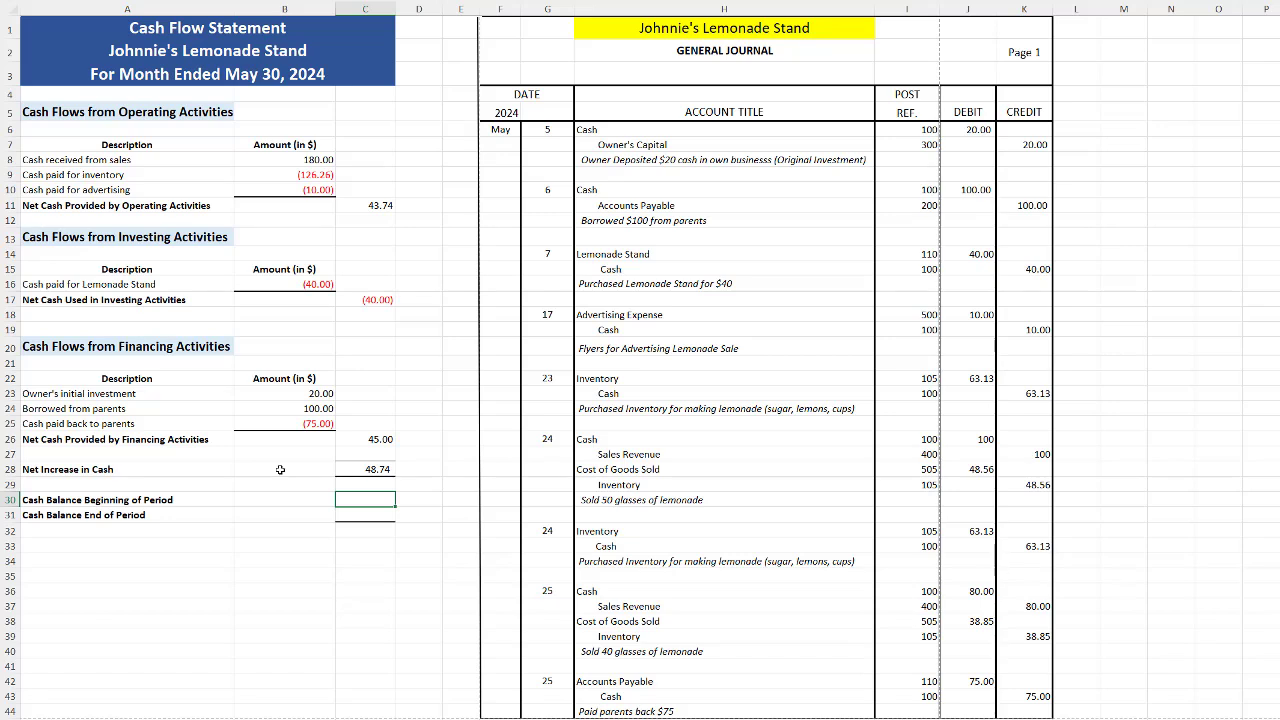
pyautogui.write('0')
pyautogui.press('Return')
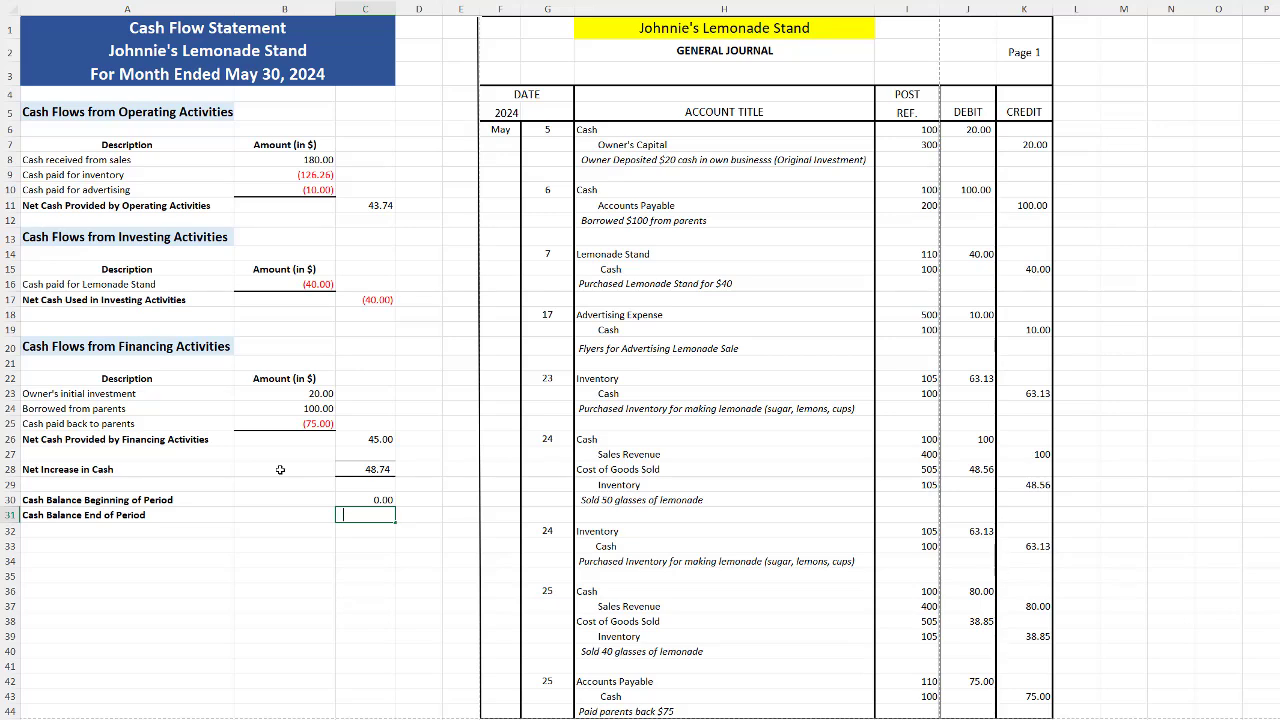
pyautogui.write('=C28')
pyautogui.press('Return')
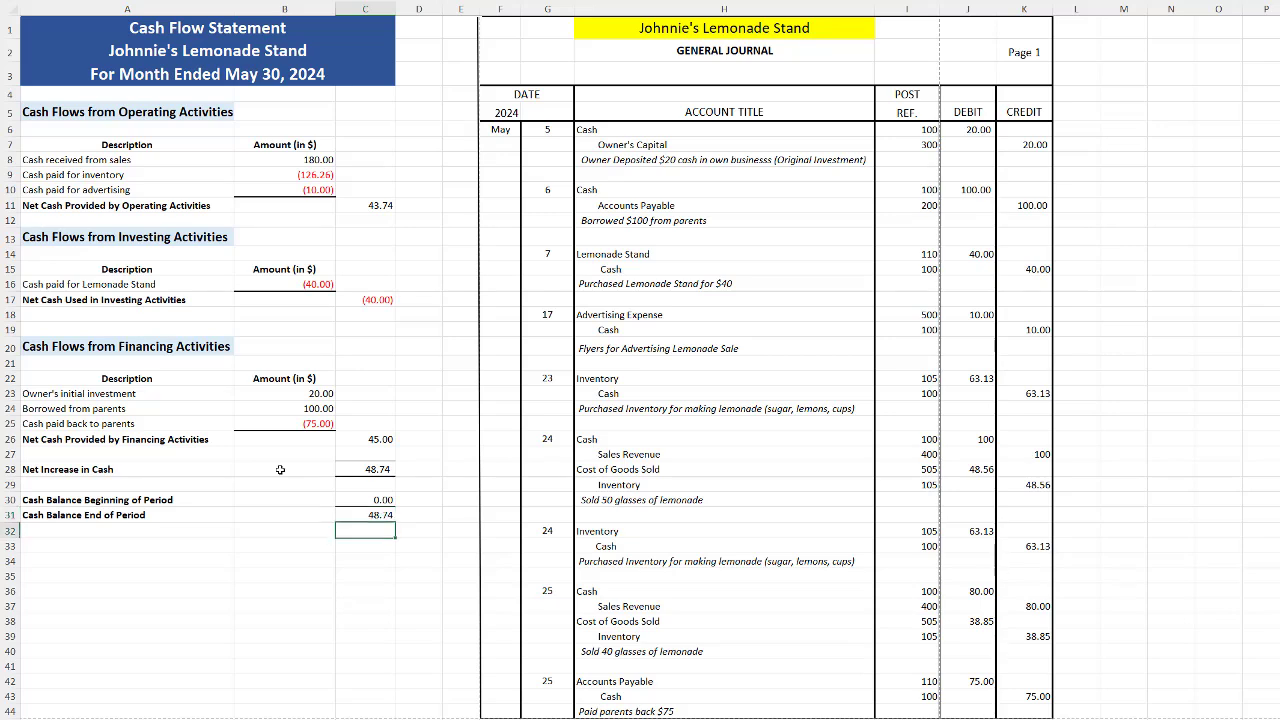